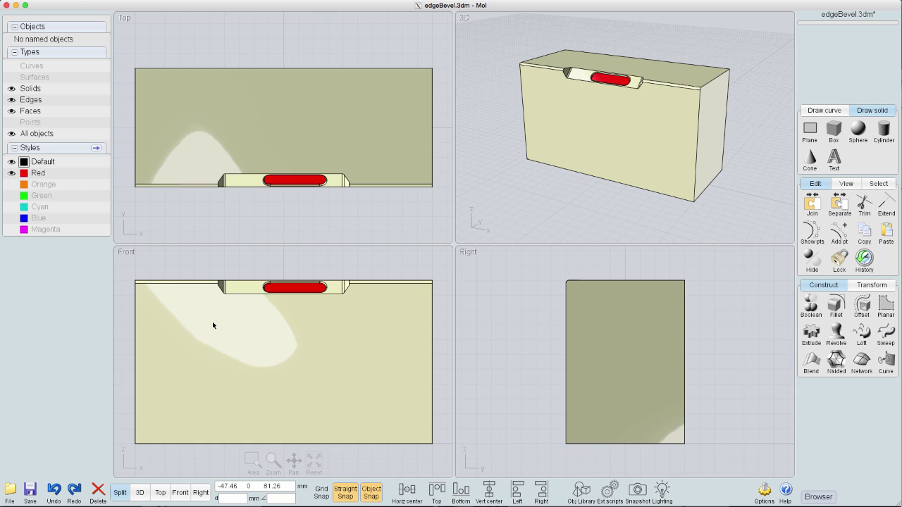
{"action": "key", "text": "l"}
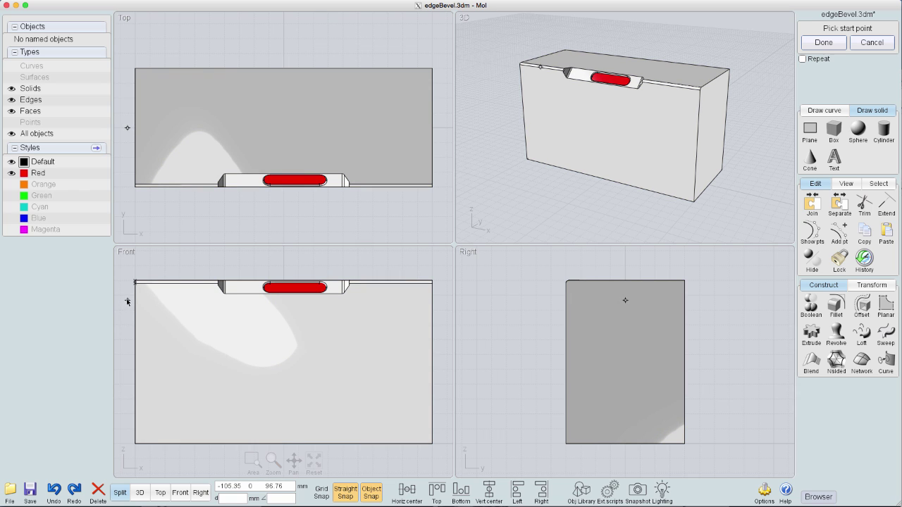
{"action": "left_click", "coordinate": [127, 292]}
{"action": "left_click", "coordinate": [210, 292]}
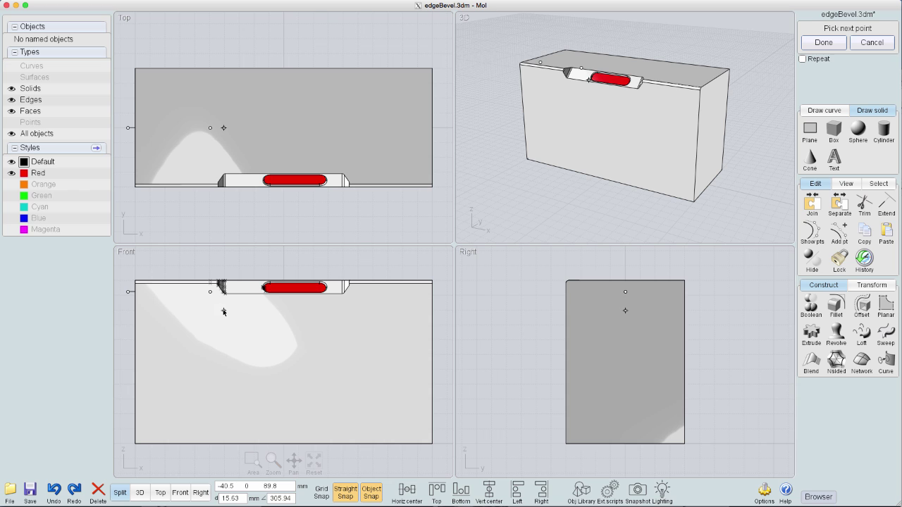
{"action": "right_click", "coordinate": [223, 311]}
- Draw a stepped polyline about 104 mm wide and 4.4 mm deep below the recess, from outside the box's left edge to its centre
{"action": "right_click", "coordinate": [130, 299]}
{"action": "left_click", "coordinate": [130, 299]}
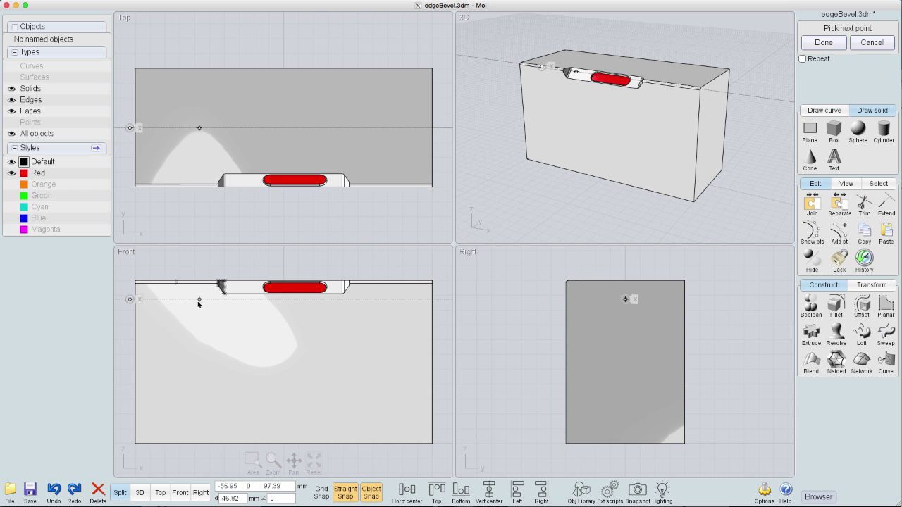
{"action": "left_click", "coordinate": [213, 299]}
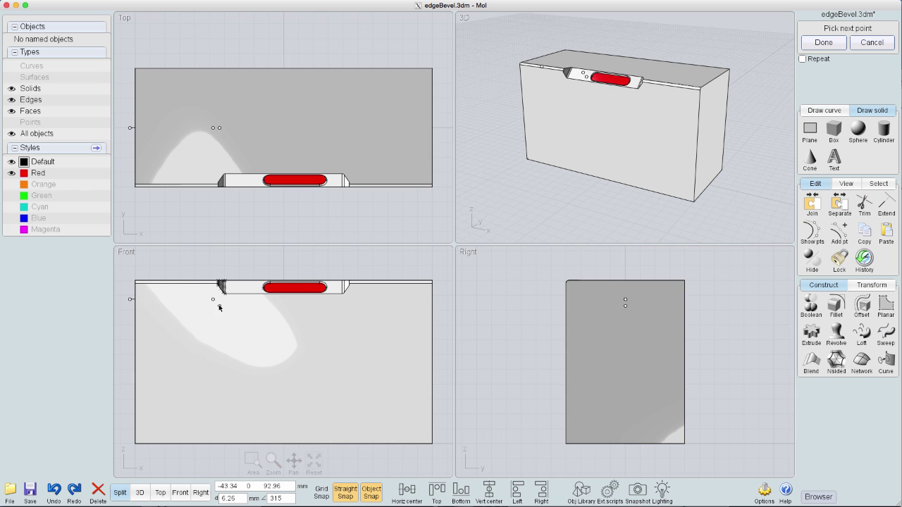
{"action": "left_click", "coordinate": [219, 307]}
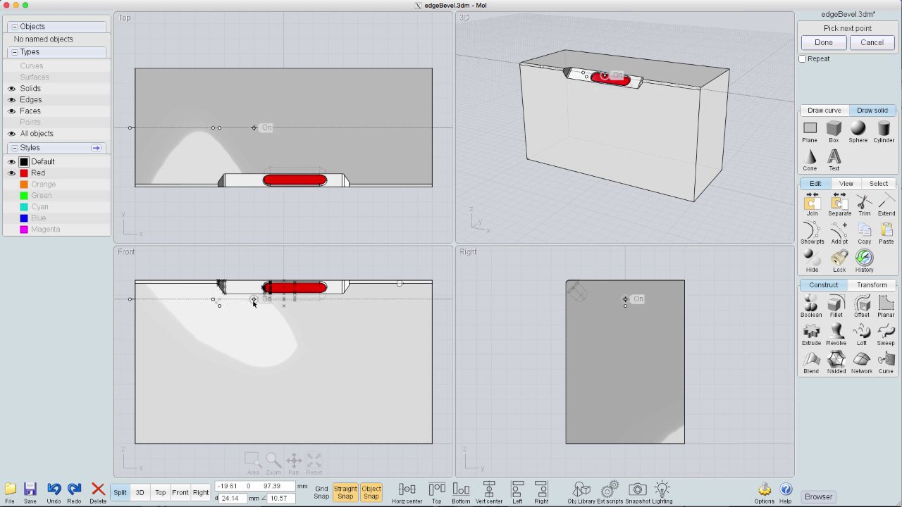
{"action": "left_click", "coordinate": [283, 307]}
{"action": "right_click", "coordinate": [283, 306]}
{"action": "left_click", "coordinate": [271, 306]}
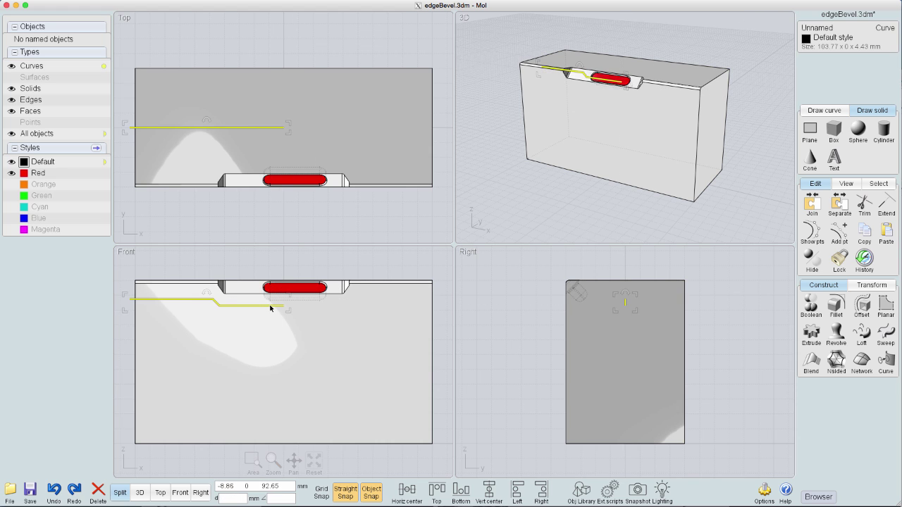
- Mirror the stepped polyline about a vertical axis through its inner endpoint and join both halves into one curve
{"action": "key", "text": "m"}
{"action": "left_click", "coordinate": [283, 306]}
{"action": "left_click", "coordinate": [284, 334]}
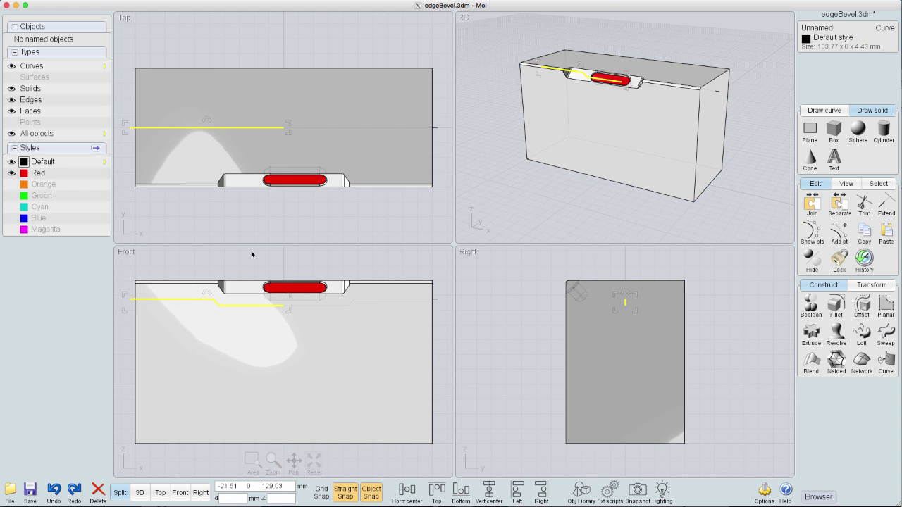
{"action": "left_click", "coordinate": [813, 204]}
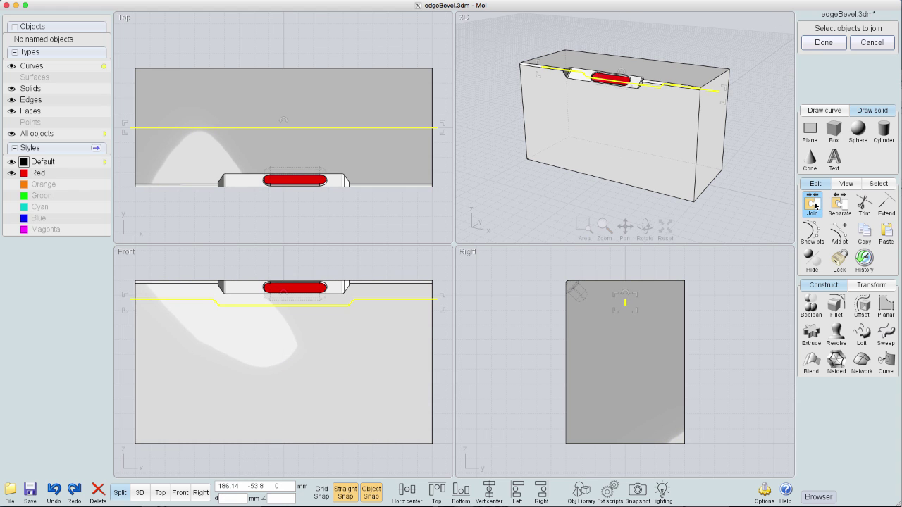
{"action": "left_click", "coordinate": [837, 305]}
{"action": "left_click", "coordinate": [874, 72]}
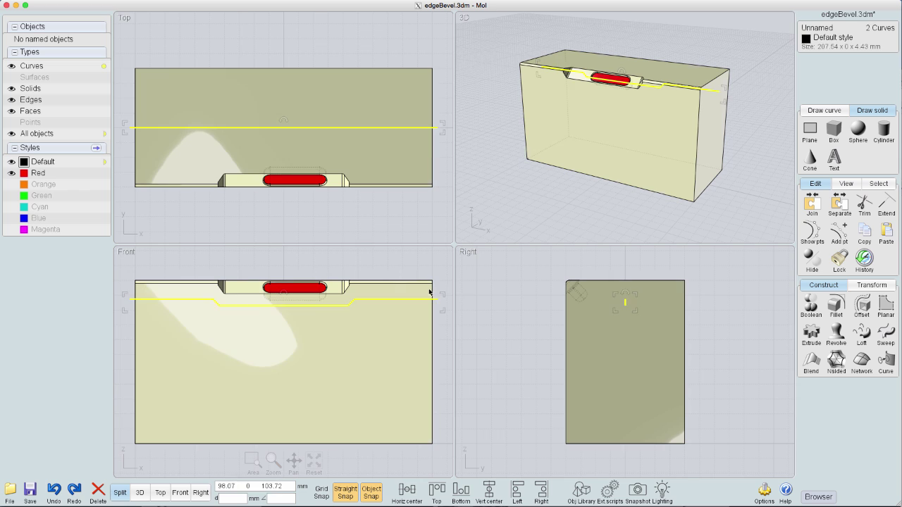
{"action": "left_click", "coordinate": [437, 276]}
{"action": "left_click", "coordinate": [437, 299]}
{"action": "left_click", "coordinate": [131, 302]}
{"action": "left_click", "coordinate": [816, 205]}
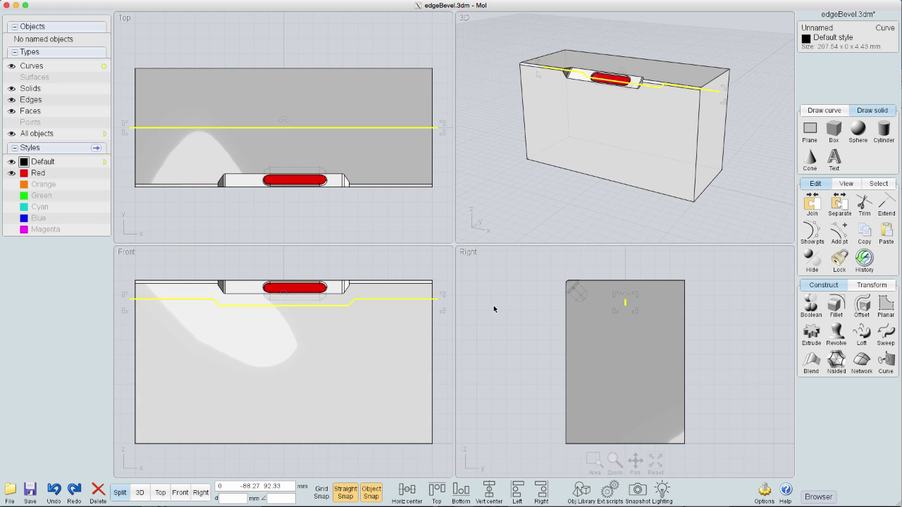
- Fillet the corners of the joined curve with a 2.5 mm circular radius
{"action": "left_click", "coordinate": [837, 305]}
{"action": "left_click", "coordinate": [828, 53]}
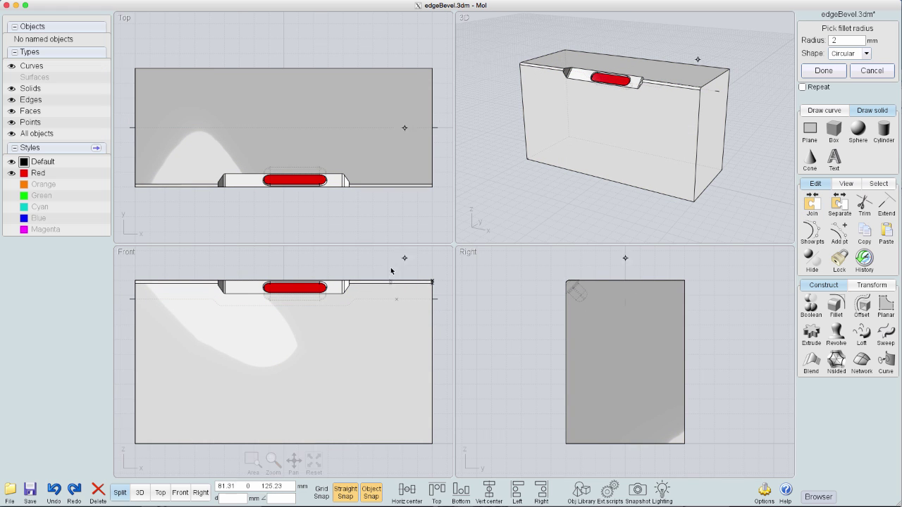
{"action": "scroll", "coordinate": [381, 292], "scroll_direction": "up", "scroll_amount": 5}
{"action": "left_click", "coordinate": [847, 40]}
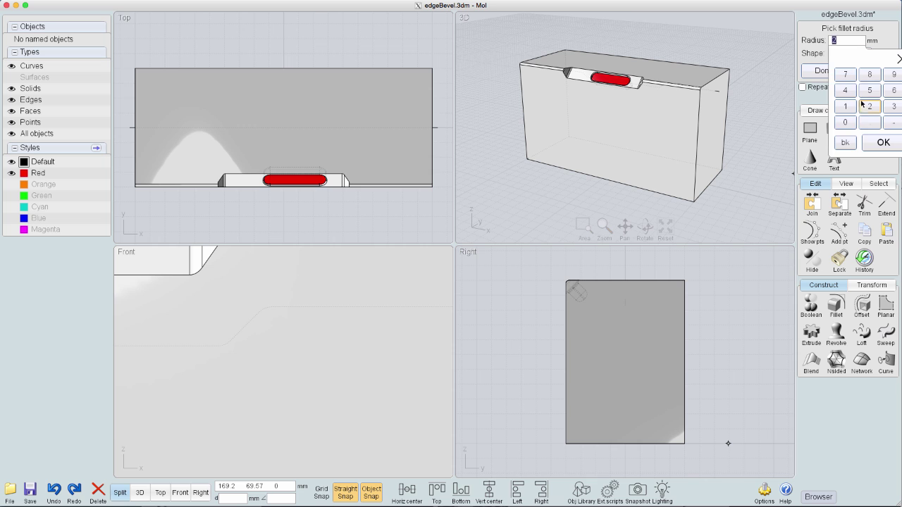
{"action": "left_click", "coordinate": [883, 142]}
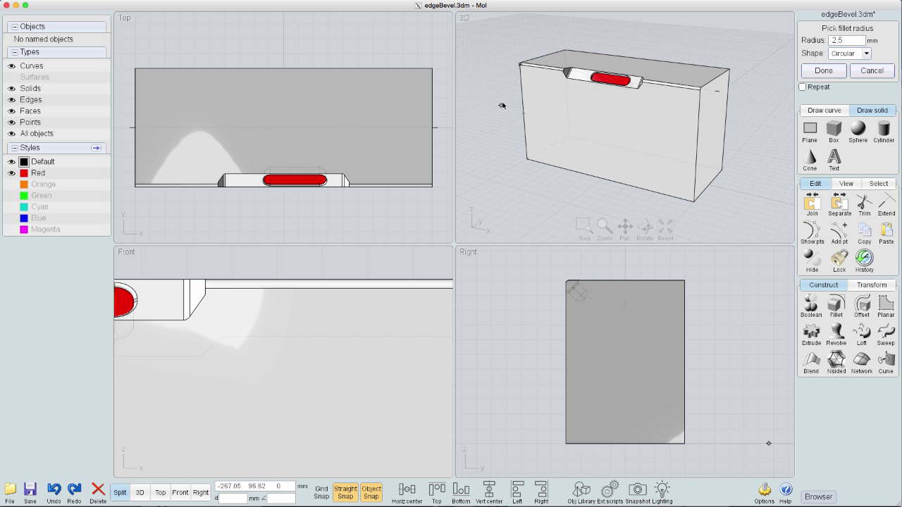
{"action": "left_click", "coordinate": [821, 70]}
{"action": "right_click", "coordinate": [665, 228]}
- Offset the joined curve upward by 0.5 mm with capped ends to form a thin closed outline
{"action": "left_click", "coordinate": [138, 302]}
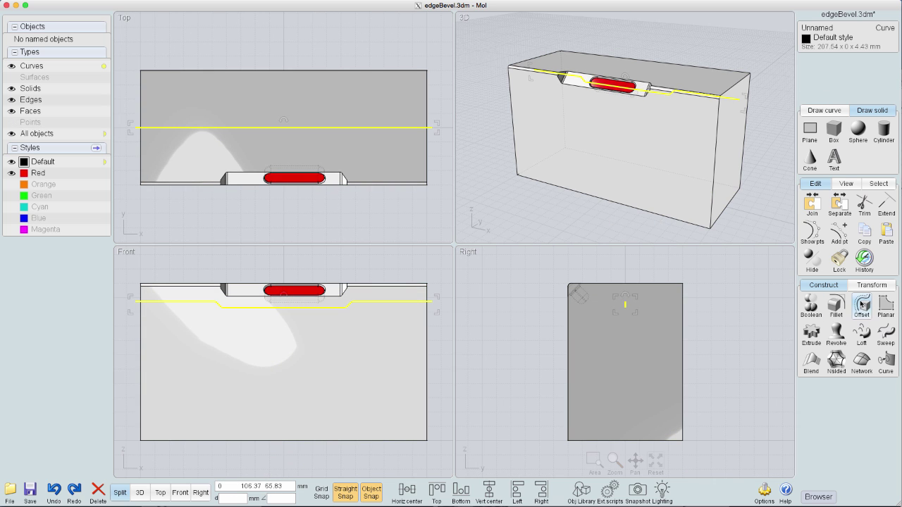
{"action": "left_click", "coordinate": [862, 304]}
{"action": "left_click", "coordinate": [851, 57]}
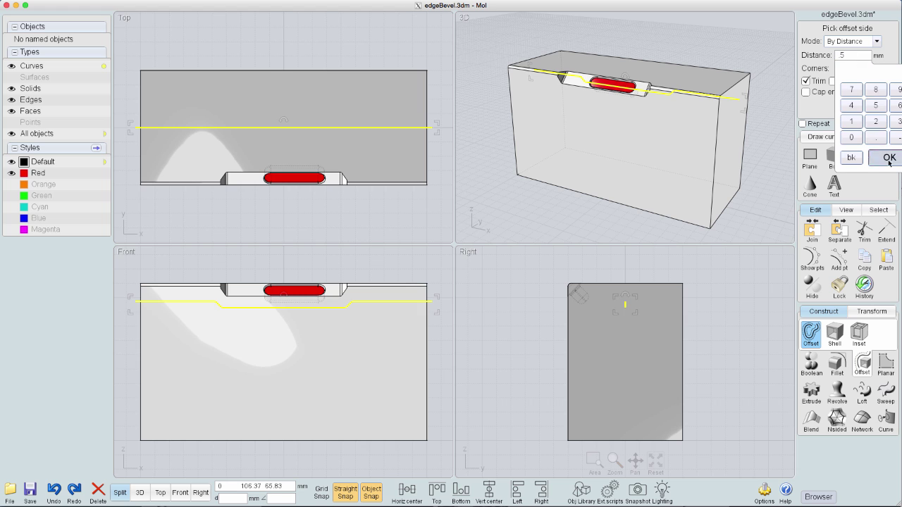
{"action": "left_click", "coordinate": [889, 158]}
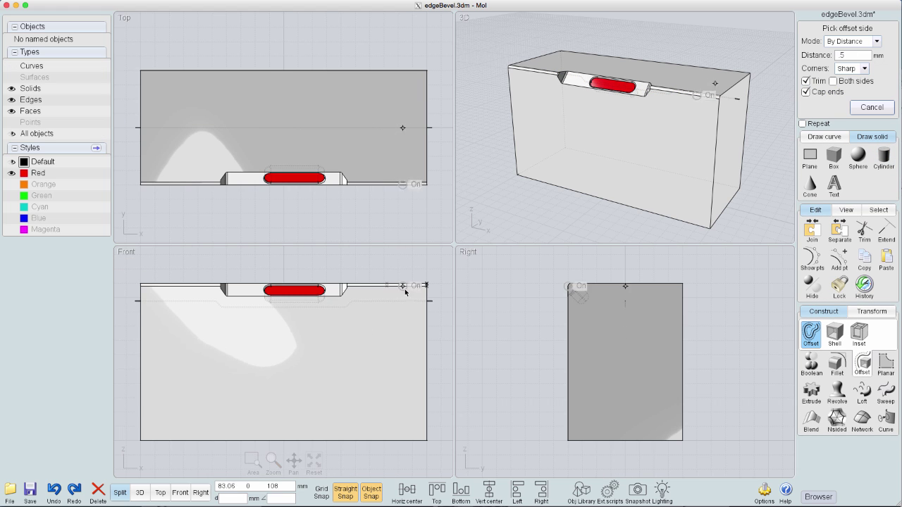
{"action": "key", "text": "F7"}
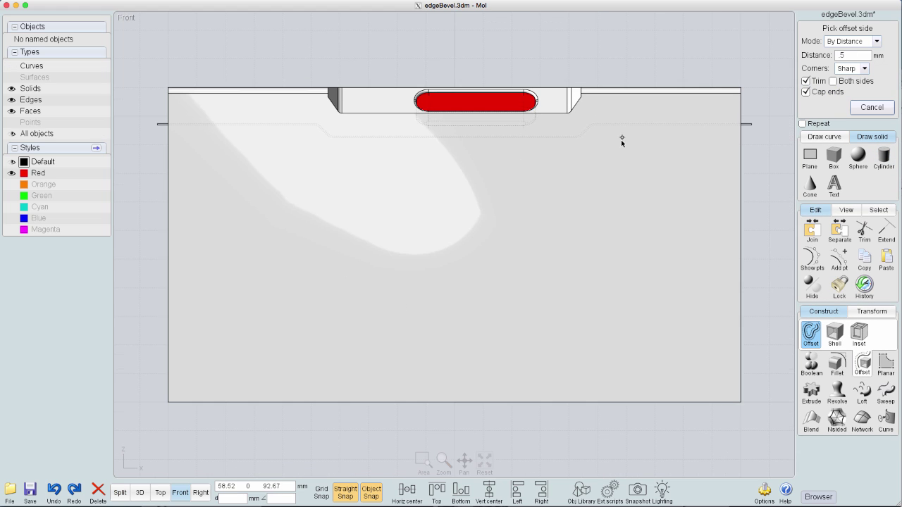
{"action": "left_click", "coordinate": [661, 112]}
- Cut the box into an upper and a lower body by Boolean Difference with the thin stepped outline
{"action": "left_click", "coordinate": [668, 209]}
{"action": "left_click", "coordinate": [811, 338]}
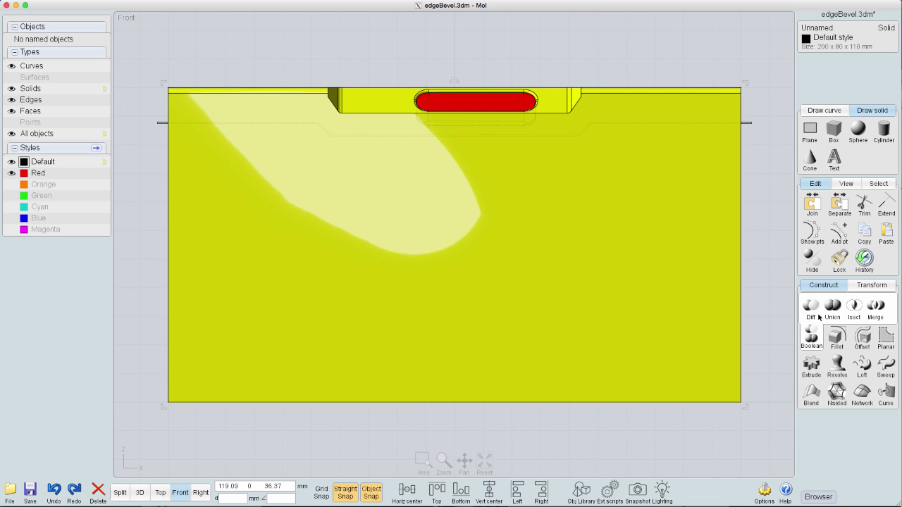
{"action": "left_click", "coordinate": [811, 305]}
{"action": "left_click", "coordinate": [749, 123]}
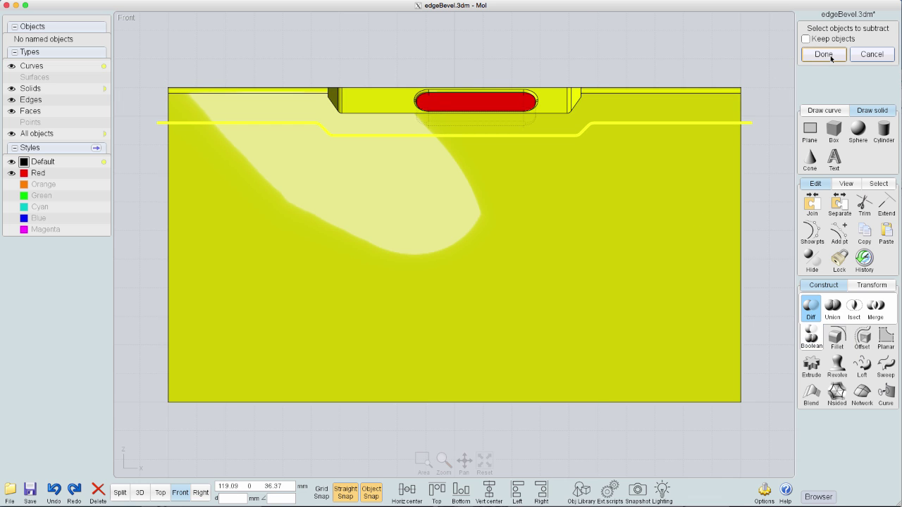
{"action": "left_click", "coordinate": [830, 56]}
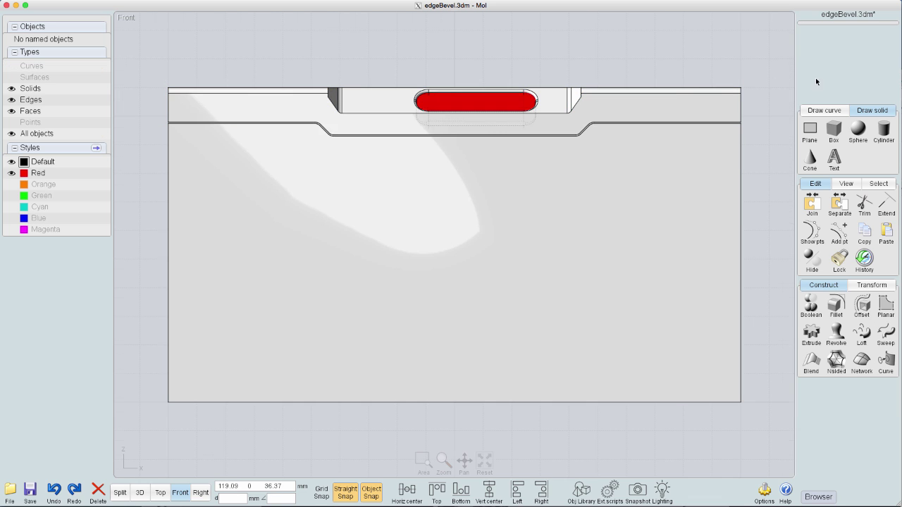
{"action": "key", "text": "s"}
{"action": "right_click_drag", "start_coordinate": [746, 153], "coordinate": [690, 111]}
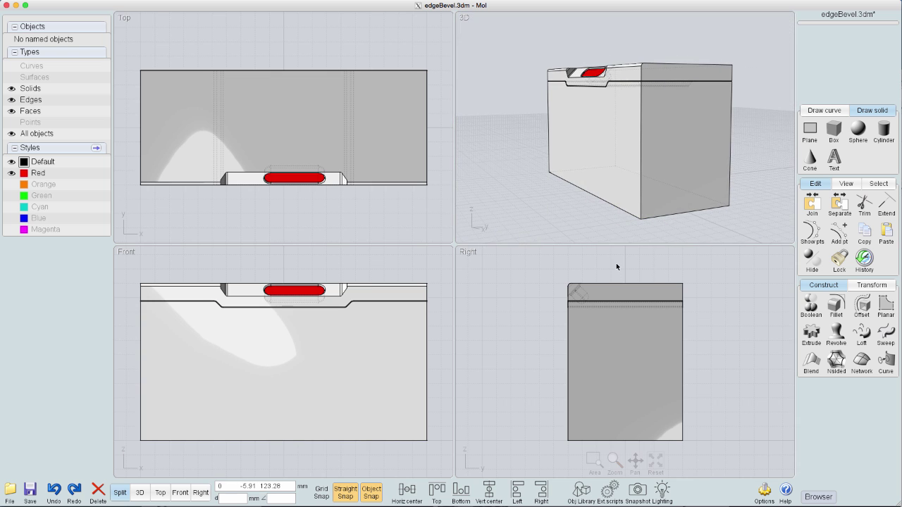
- Draw a vertical line about 126 mm long in the Right view, from the midpoint of the box's top edge to below its base
{"action": "key", "text": "l"}
{"action": "left_click", "coordinate": [625, 284]}
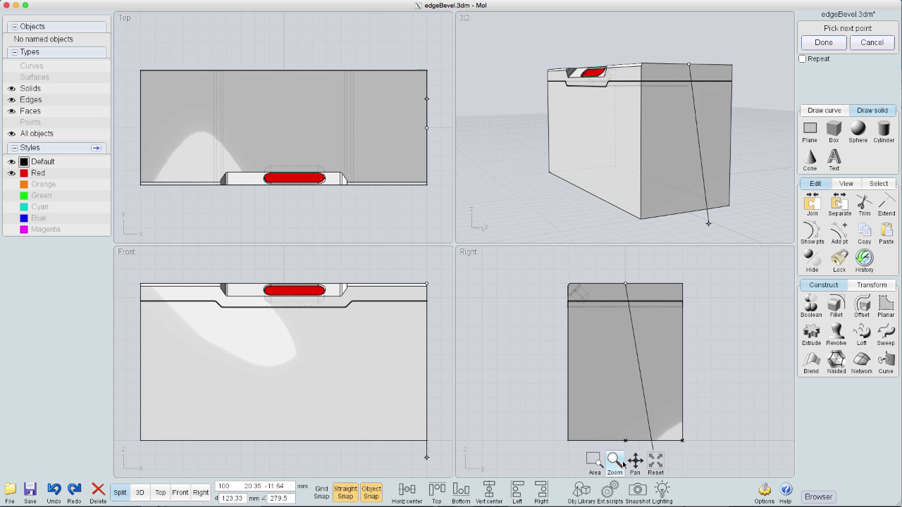
{"action": "right_click_drag", "start_coordinate": [627, 419], "coordinate": [636, 332]}
{"action": "left_click", "coordinate": [635, 377]}
{"action": "right_click", "coordinate": [663, 376]}
{"action": "right_click_drag", "start_coordinate": [723, 345], "coordinate": [710, 401]}
{"action": "left_click", "coordinate": [619, 356]}
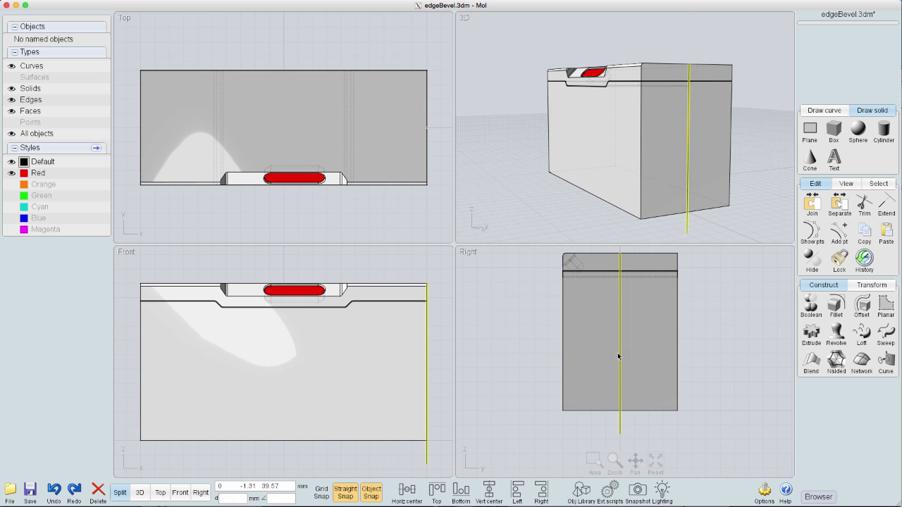
{"action": "left_click", "coordinate": [813, 234]}
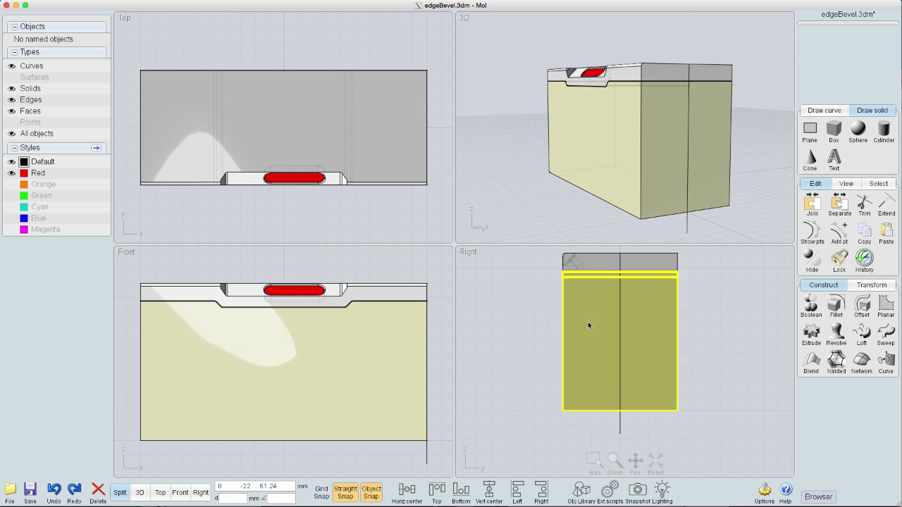
- Split both bodies front to back at the vertical line with Boolean Difference
{"action": "left_click", "coordinate": [590, 324]}
{"action": "left_click", "coordinate": [629, 263]}
{"action": "left_click", "coordinate": [807, 304]}
{"action": "left_click", "coordinate": [811, 307]}
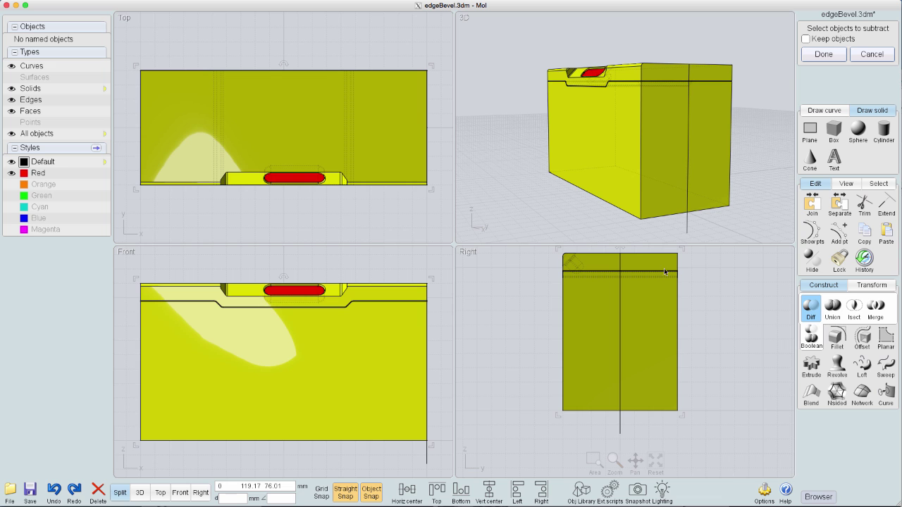
{"action": "left_click", "coordinate": [620, 319]}
{"action": "right_click", "coordinate": [701, 300]}
- Delete the rear halves of both bodies together with the cutting line
{"action": "left_click", "coordinate": [666, 264]}
{"action": "left_click", "coordinate": [656, 317]}
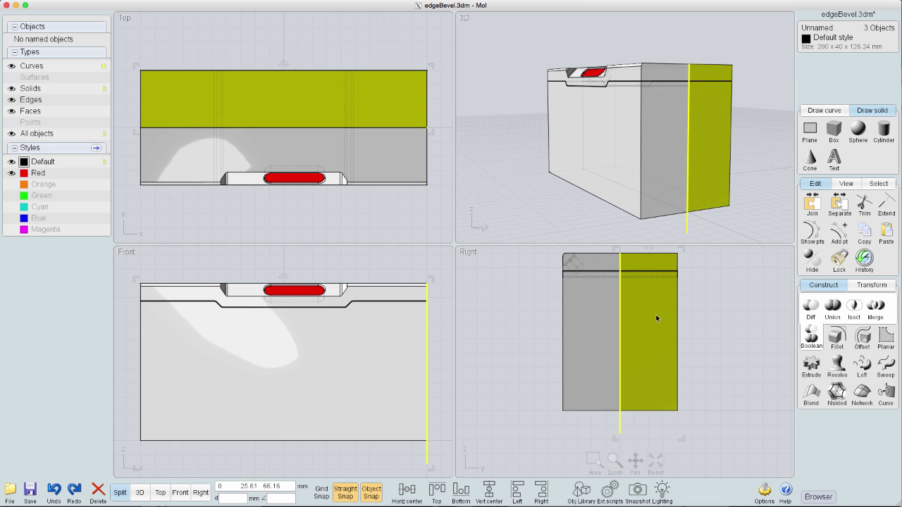
{"action": "key", "text": "Delete"}
{"action": "right_click_drag", "start_coordinate": [508, 144], "coordinate": [572, 192]}
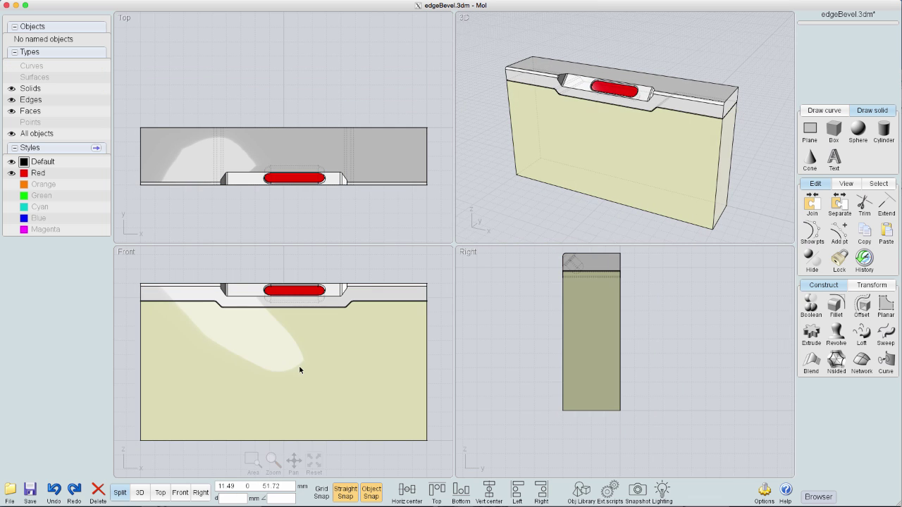
- Draw a vertical centre line about 134 mm long in the Front view, from above the box to below its base
{"action": "key", "text": "l"}
{"action": "left_click", "coordinate": [284, 258]}
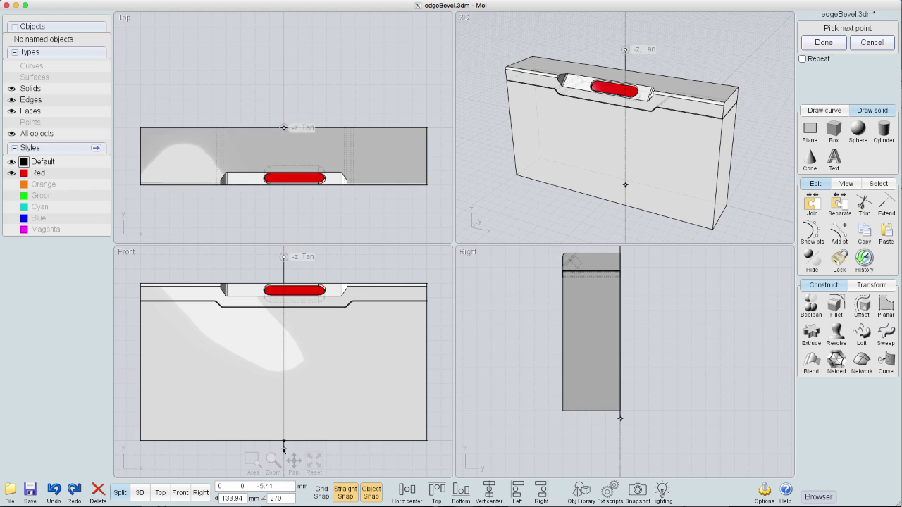
{"action": "left_click", "coordinate": [284, 447]}
{"action": "left_click", "coordinate": [242, 329]}
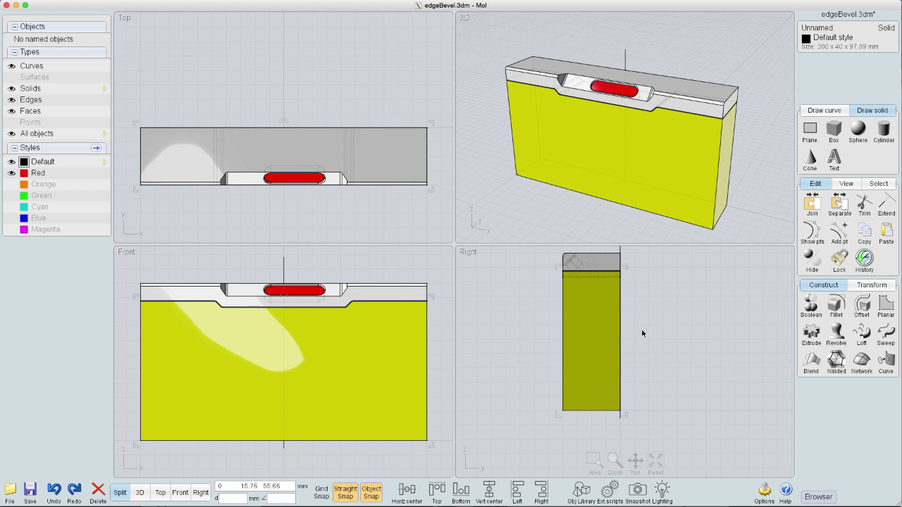
{"action": "left_click", "coordinate": [200, 295]}
{"action": "left_click", "coordinate": [812, 306]}
{"action": "left_click", "coordinate": [812, 307]}
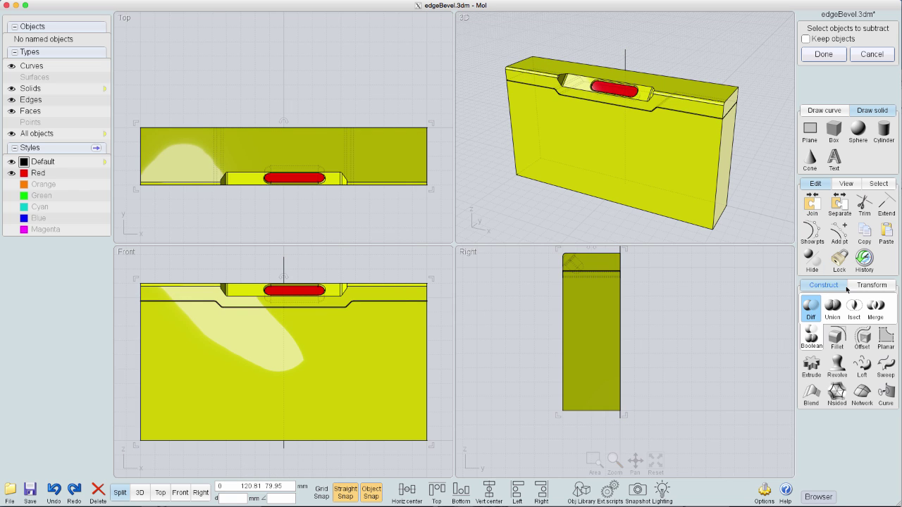
{"action": "left_click", "coordinate": [877, 55]}
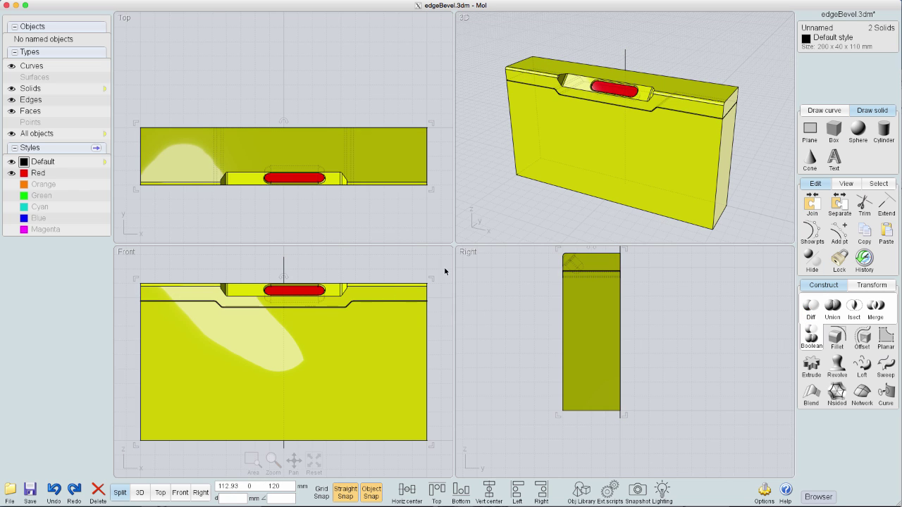
{"action": "left_click", "coordinate": [401, 265]}
- Split only the lower body at the centre line with Boolean Difference and delete its left half and the line
{"action": "left_click", "coordinate": [387, 308]}
{"action": "left_click", "coordinate": [811, 308]}
{"action": "left_click", "coordinate": [282, 440]}
{"action": "right_click", "coordinate": [392, 265]}
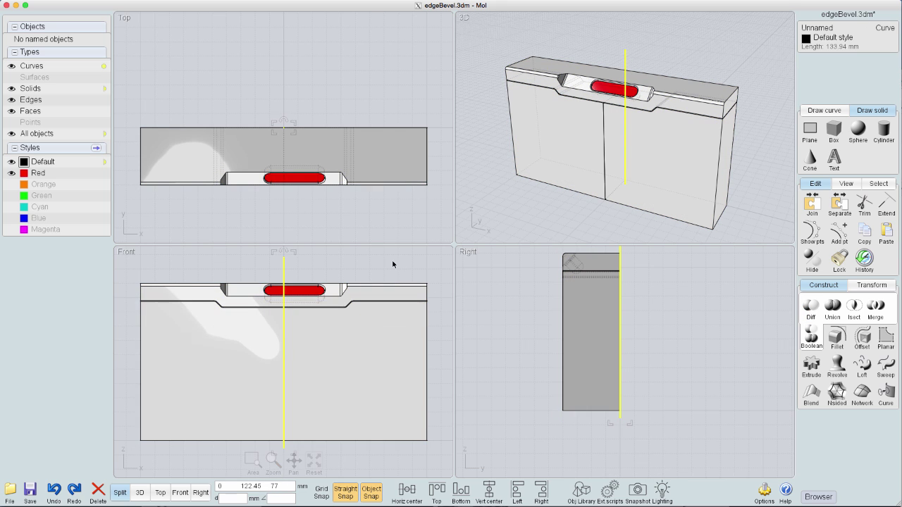
{"action": "left_click", "coordinate": [235, 376]}
{"action": "key", "text": "Delete"}
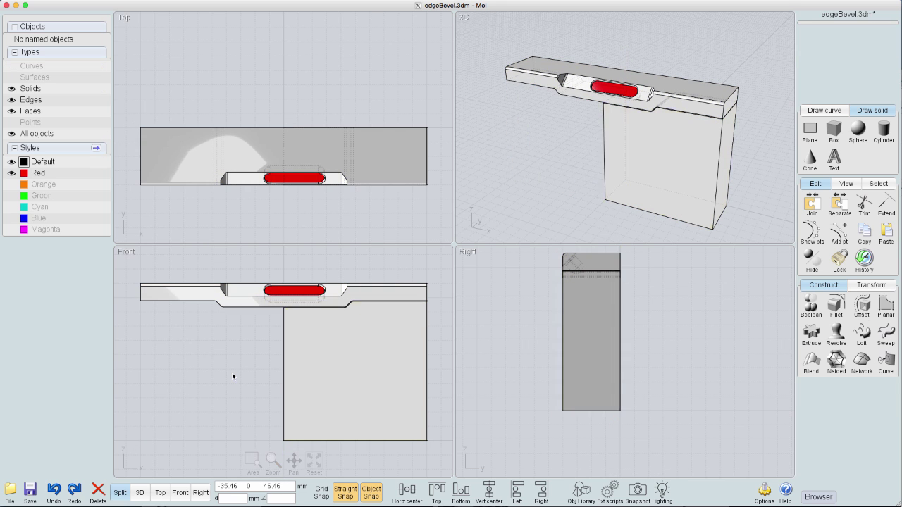
- Examine the sectioned box and its parting gap in an enlarged 3D view
{"action": "left_click_drag", "start_coordinate": [564, 155], "coordinate": [734, 165]}
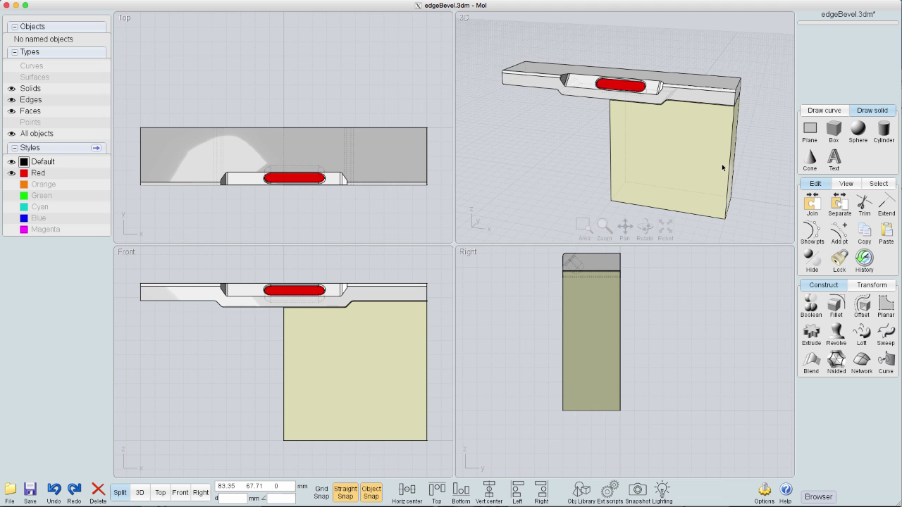
{"action": "right_click_drag", "start_coordinate": [722, 166], "coordinate": [674, 157]}
{"action": "key", "text": "space"}
{"action": "right_click_drag", "start_coordinate": [518, 241], "coordinate": [542, 239]}
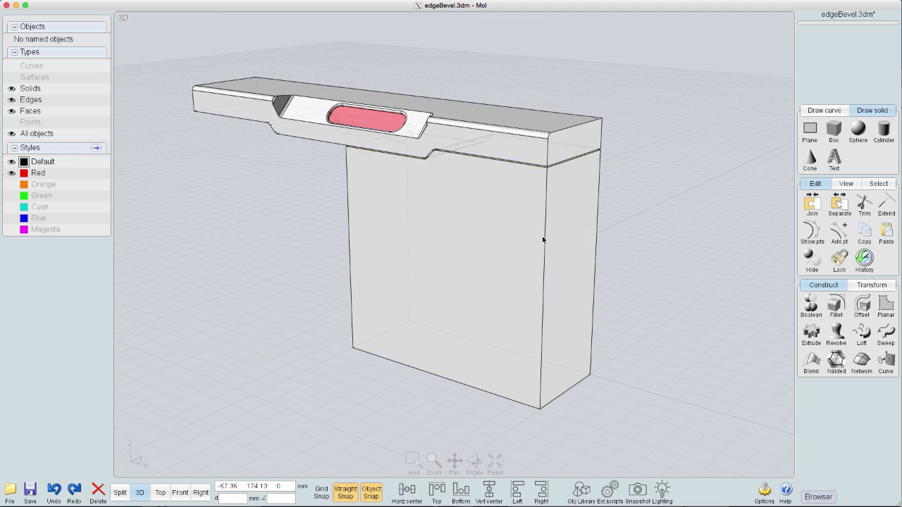
- Draw a polyline in the Front view that slants inward from beside the lower body's outer edge, then runs straight down below its base
{"action": "left_click", "coordinate": [812, 136]}
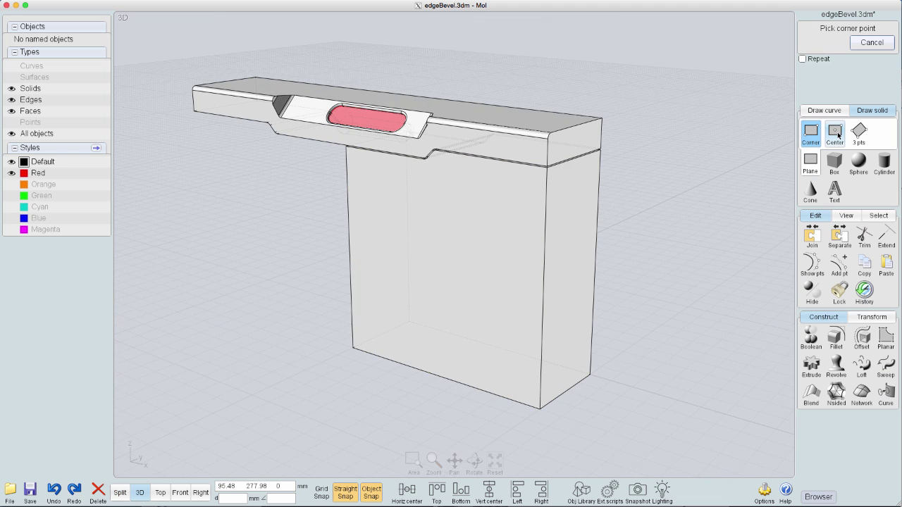
{"action": "left_click", "coordinate": [877, 42]}
{"action": "left_click", "coordinate": [181, 493]}
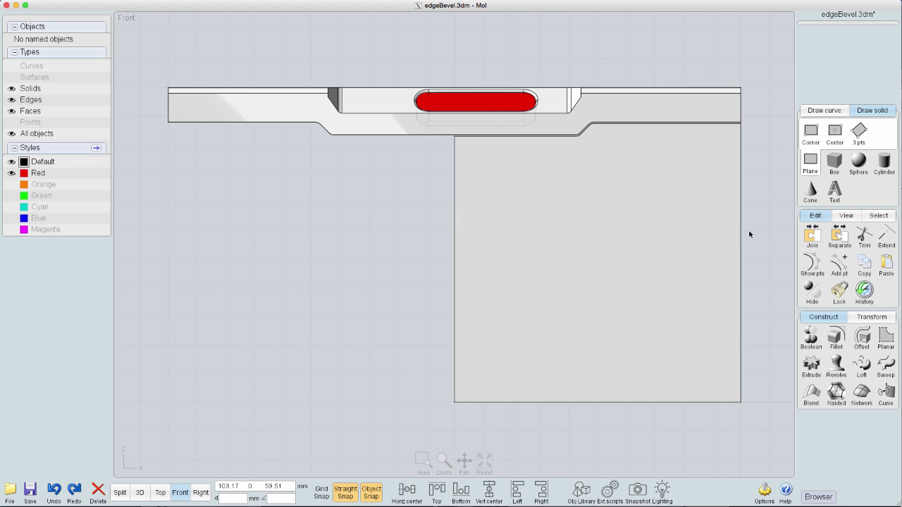
{"action": "key", "text": "p"}
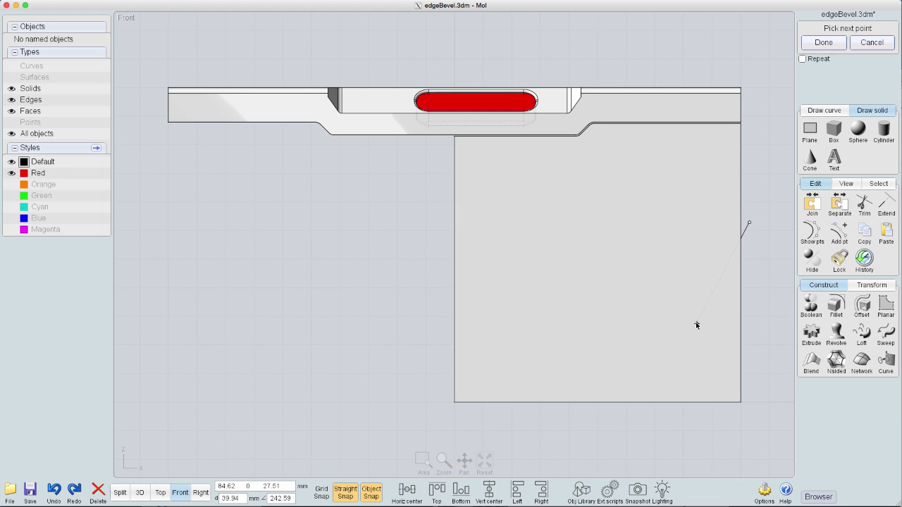
{"action": "right_click", "coordinate": [696, 325]}
{"action": "right_click", "coordinate": [754, 171]}
{"action": "left_click", "coordinate": [754, 171]}
{"action": "right_click", "coordinate": [717, 434]}
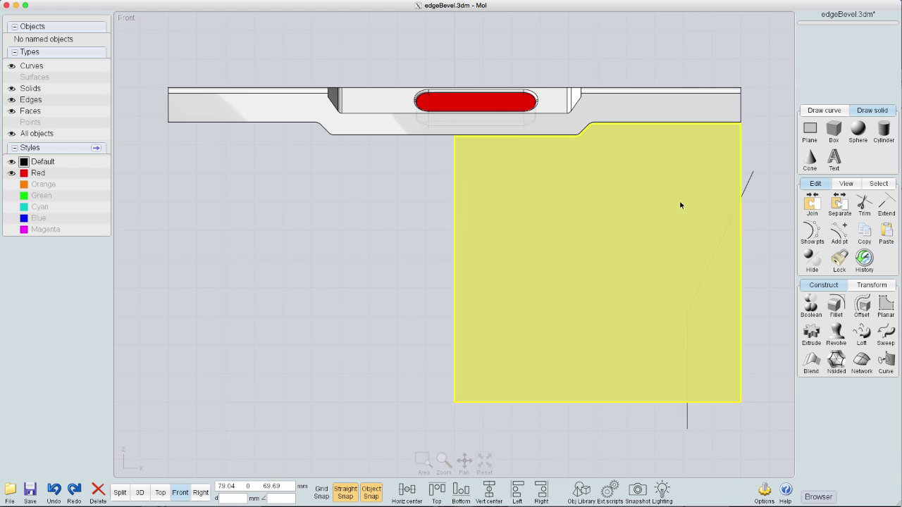
- Split the lower body along the polyline with Boolean Difference and delete the outer piece and the cutting line
{"action": "left_click", "coordinate": [680, 203]}
{"action": "left_click", "coordinate": [750, 182]}
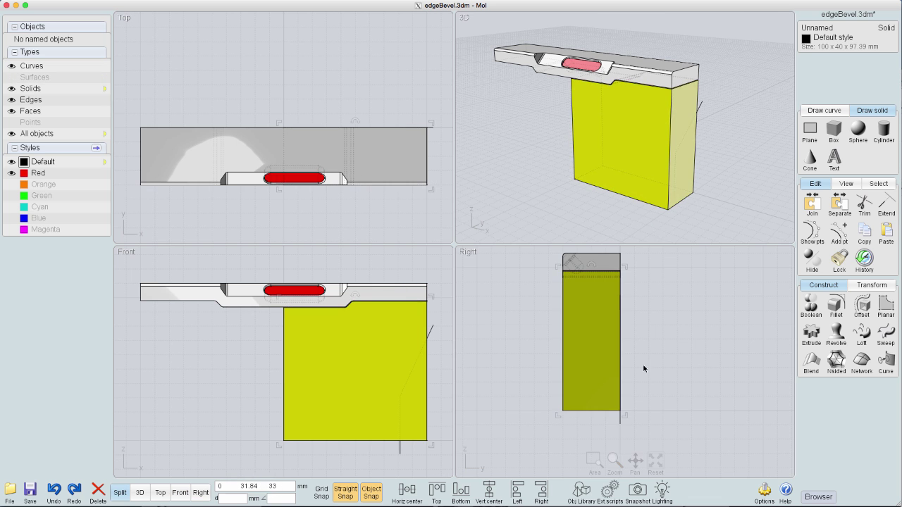
{"action": "left_click", "coordinate": [811, 303]}
{"action": "left_click", "coordinate": [810, 308]}
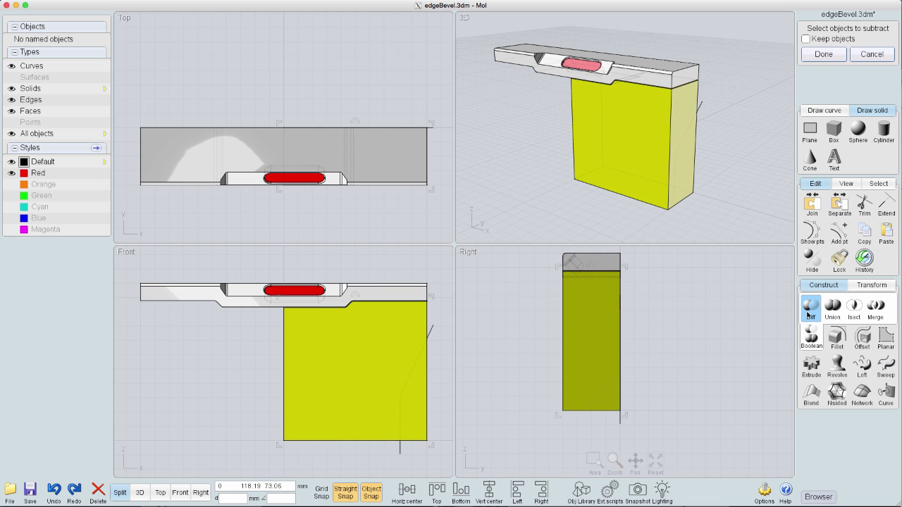
{"action": "left_click", "coordinate": [433, 329]}
{"action": "right_click", "coordinate": [436, 338]}
{"action": "left_click", "coordinate": [418, 397]}
{"action": "key", "text": "Delete"}
- Examine the lower body's angled end profile from several directions in an enlarged 3D view
{"action": "mouse_move", "coordinate": [628, 134]}
{"action": "right_mouse_down"}
{"action": "mouse_move", "coordinate": [667, 113]}
{"action": "mouse_move", "coordinate": [624, 105]}
{"action": "mouse_move", "coordinate": [642, 125]}
{"action": "right_mouse_up"}
{"action": "left_click", "coordinate": [642, 125]}
{"action": "left_click", "coordinate": [685, 126]}
{"action": "left_click", "coordinate": [724, 169]}
{"action": "right_click_drag", "start_coordinate": [724, 172], "coordinate": [721, 137]}
{"action": "left_click", "coordinate": [667, 150]}
{"action": "left_click", "coordinate": [668, 150]}
{"action": "left_click", "coordinate": [690, 85]}
{"action": "left_click", "coordinate": [590, 120]}
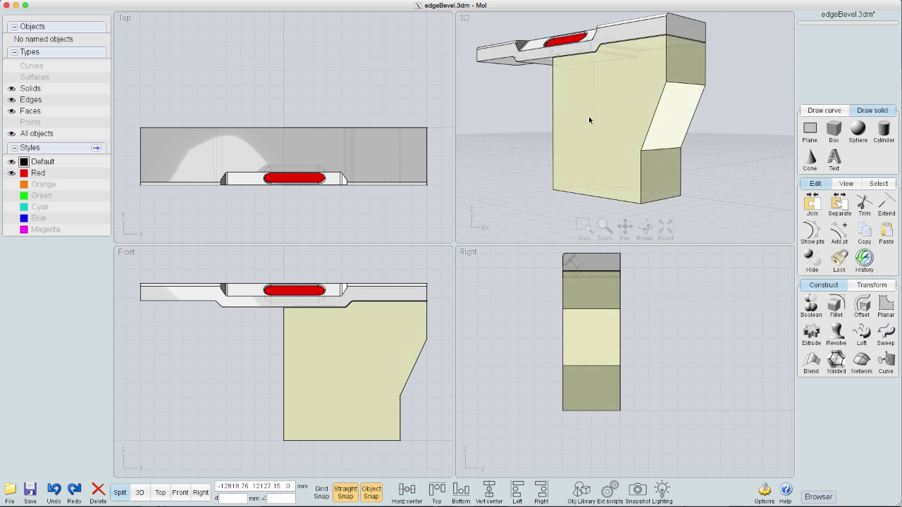
{"action": "scroll", "coordinate": [590, 121], "scroll_direction": "down", "scroll_amount": 3}
{"action": "right_click_drag", "start_coordinate": [590, 120], "coordinate": [604, 134]}
{"action": "key", "text": "F5"}
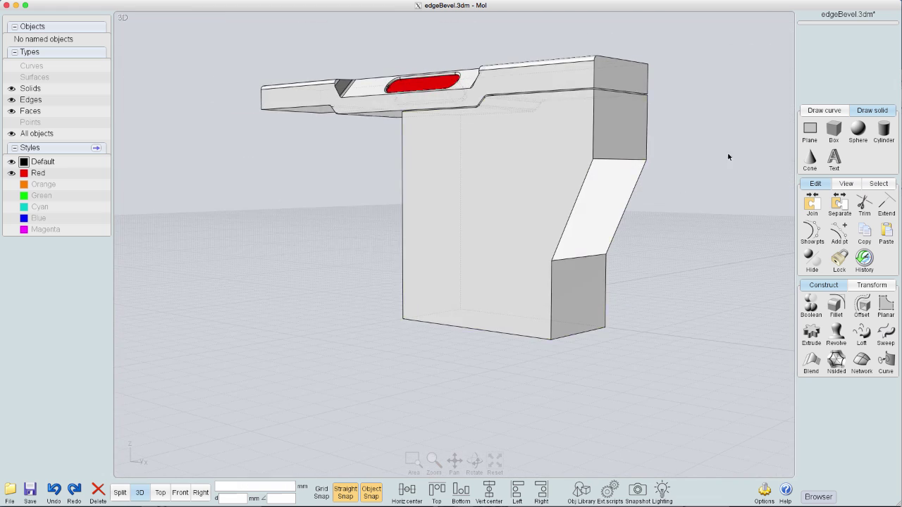
{"action": "right_click_drag", "start_coordinate": [729, 157], "coordinate": [779, 208]}
{"action": "left_click", "coordinate": [826, 112]}
{"action": "left_click", "coordinate": [863, 134]}
{"action": "left_click", "coordinate": [836, 134]}
{"action": "right_click_drag", "start_coordinate": [610, 279], "coordinate": [542, 214]}
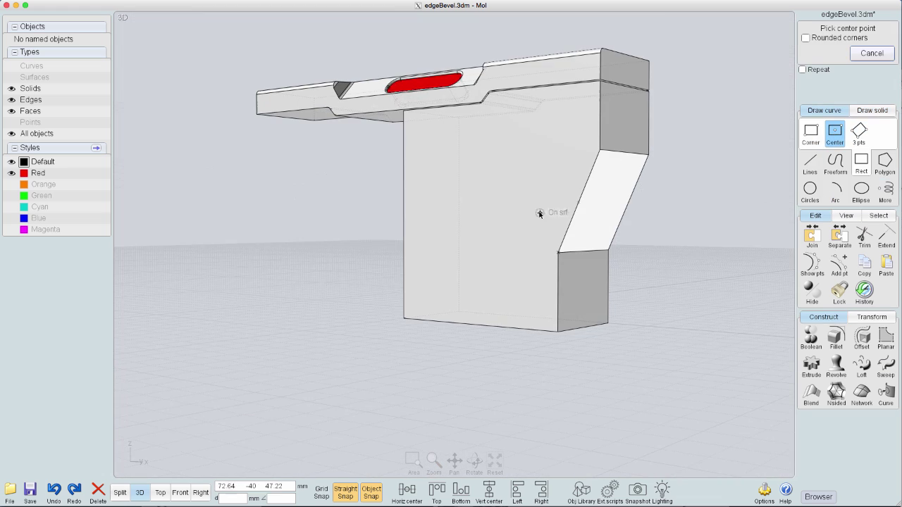
{"action": "left_click", "coordinate": [539, 214]}
{"action": "key", "text": "Escape"}
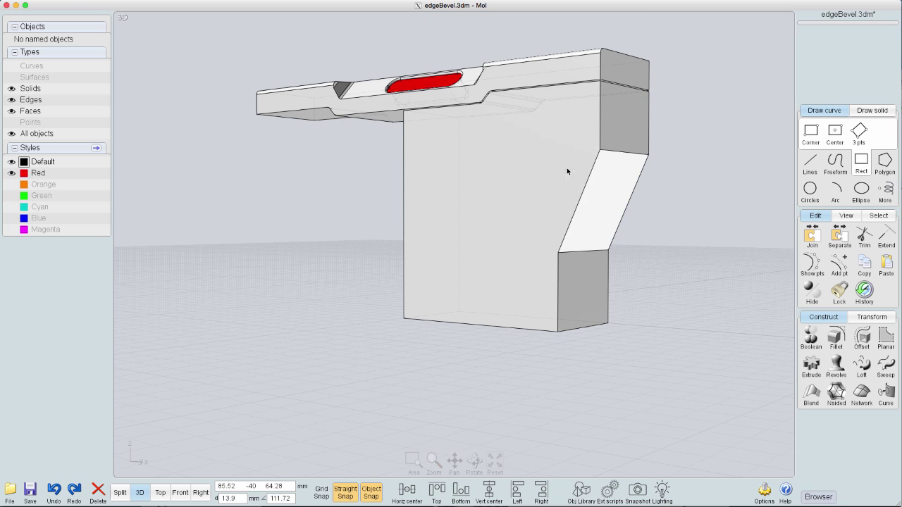
- Draw a three-point rectangle about 31 mm long on the lower body's front face, with one side along the slanted edge
{"action": "left_click", "coordinate": [859, 131]}
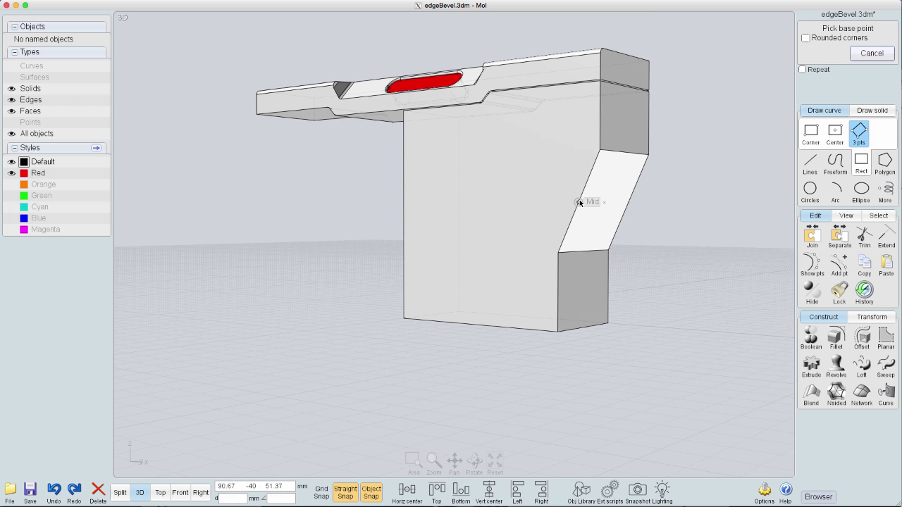
{"action": "left_click_drag", "start_coordinate": [595, 164], "coordinate": [578, 201]}
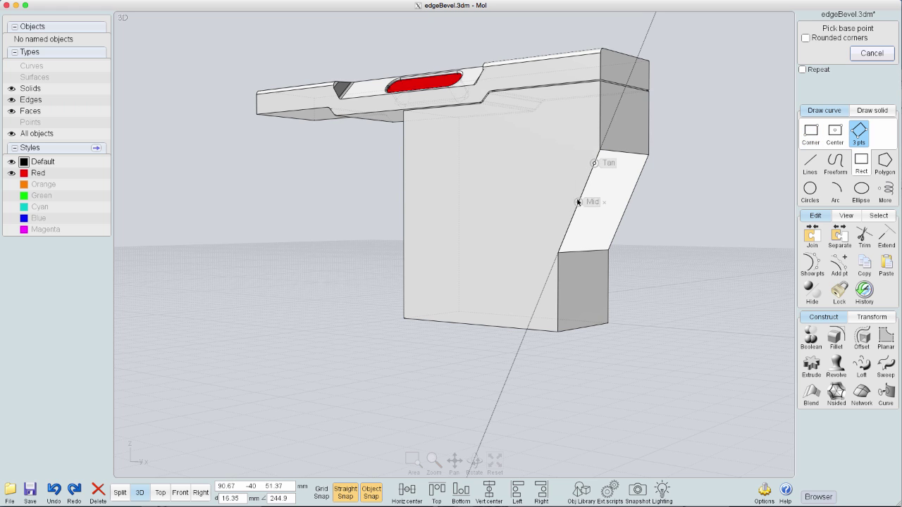
{"action": "left_click", "coordinate": [563, 235]}
{"action": "left_click", "coordinate": [595, 163]}
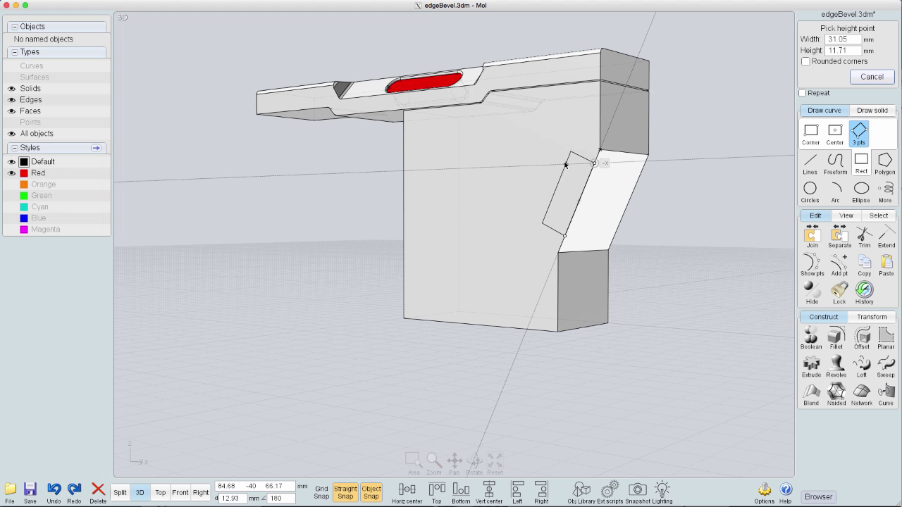
{"action": "left_click", "coordinate": [558, 166]}
- Split the lower body with the rectangle using Boolean Difference and delete the rectangle
{"action": "left_click", "coordinate": [570, 164]}
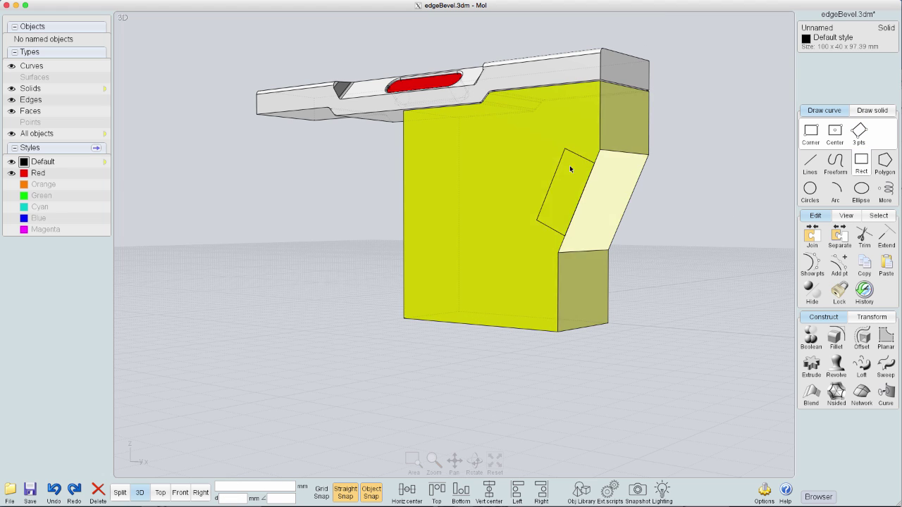
{"action": "left_click", "coordinate": [559, 168]}
{"action": "left_click", "coordinate": [811, 337]}
{"action": "right_click", "coordinate": [768, 271]}
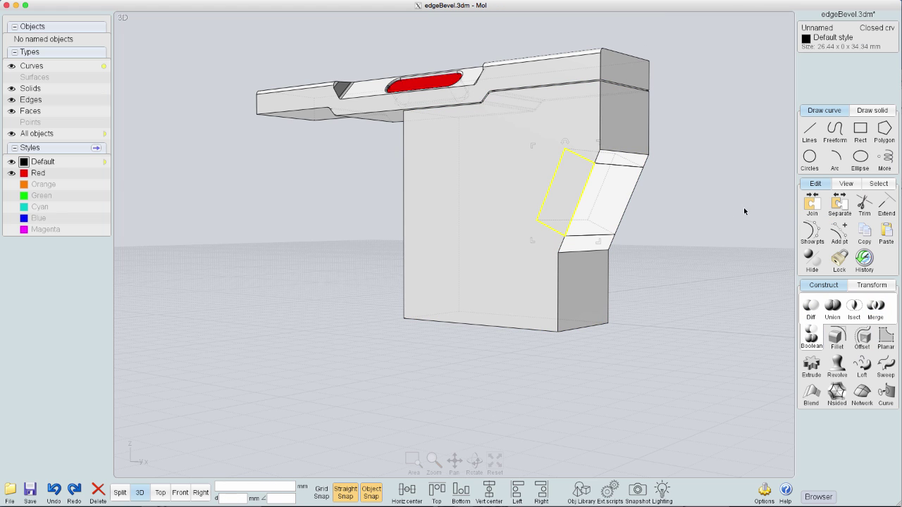
{"action": "key", "text": "Delete"}
{"action": "right_click_drag", "start_coordinate": [629, 220], "coordinate": [626, 247]}
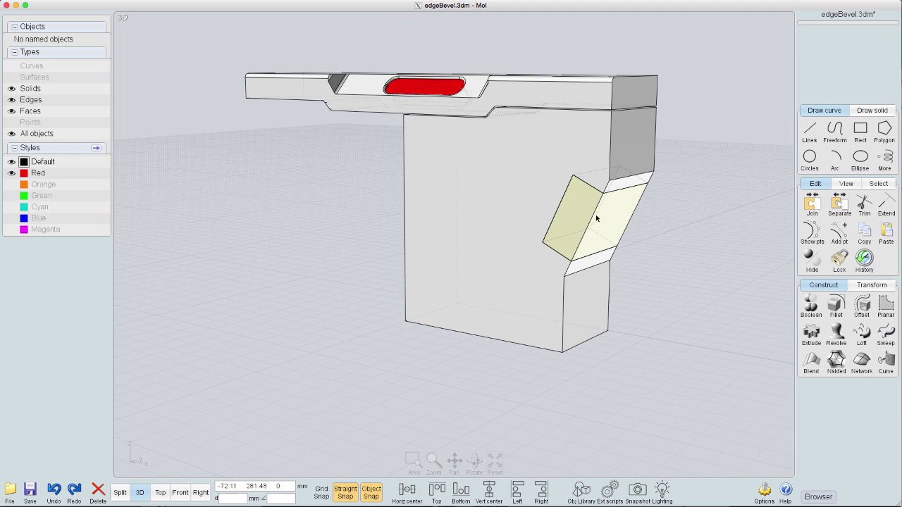
- Chamfer the outer front edge of the split-off block along the slope with a distance of 12 mm
{"action": "left_click", "coordinate": [594, 215]}
{"action": "key", "text": "f"}
{"action": "left_click", "coordinate": [836, 318]}
{"action": "left_click", "coordinate": [837, 319]}
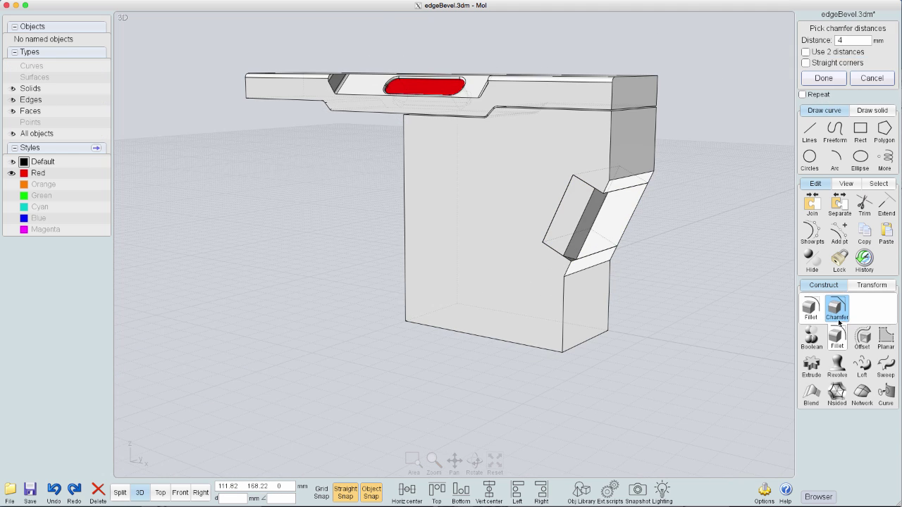
{"action": "left_click", "coordinate": [853, 43]}
{"action": "left_click", "coordinate": [879, 89]}
{"action": "left_click", "coordinate": [883, 140]}
{"action": "left_click", "coordinate": [853, 41]}
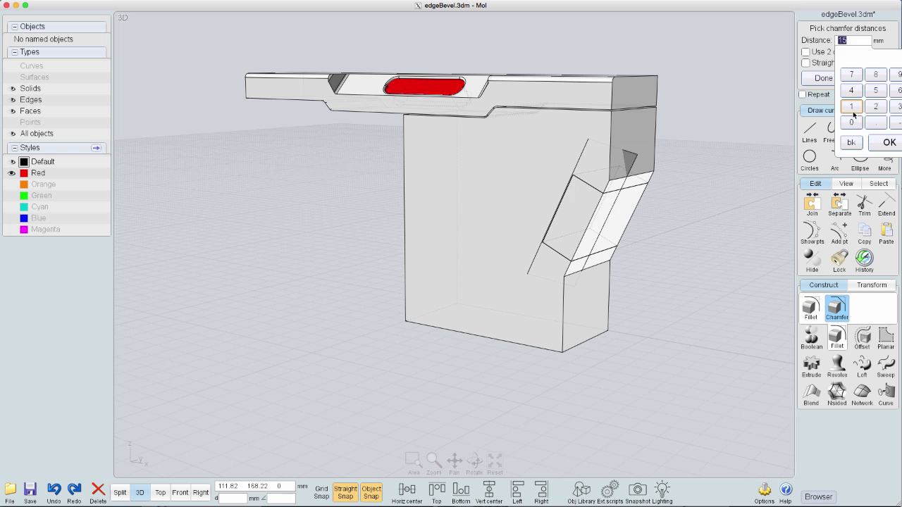
{"action": "left_click", "coordinate": [852, 110]}
{"action": "left_click", "coordinate": [875, 108]}
{"action": "left_click", "coordinate": [889, 145]}
{"action": "right_click_drag", "start_coordinate": [698, 257], "coordinate": [670, 271]}
{"action": "left_click", "coordinate": [830, 79]}
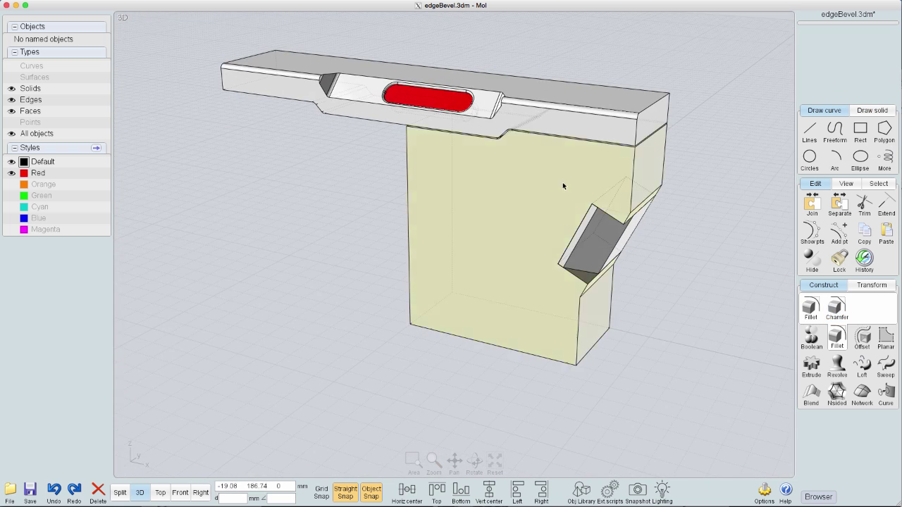
- Merge the chamfered block into the lower body with Boolean Union
{"action": "left_click", "coordinate": [563, 183]}
{"action": "right_click_drag", "start_coordinate": [563, 183], "coordinate": [546, 232]}
{"action": "left_click", "coordinate": [655, 203]}
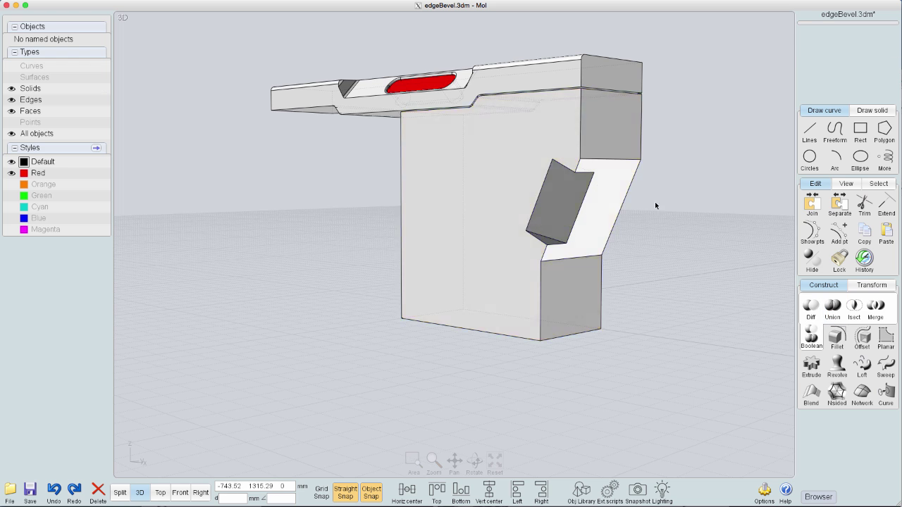
- Fillet the lower body's edges above and below the slanted face with a 3 mm radius
{"action": "right_click_drag", "start_coordinate": [654, 203], "coordinate": [635, 169]}
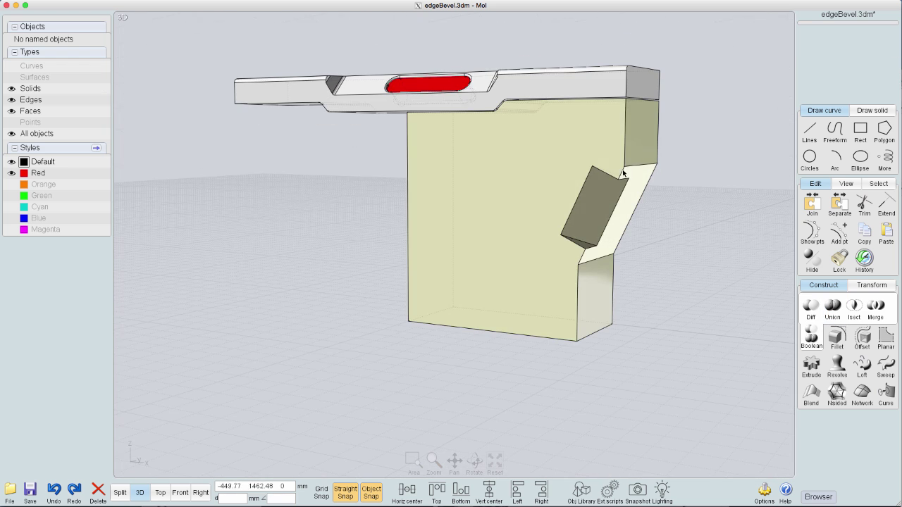
{"action": "left_click", "coordinate": [633, 167]}
{"action": "key", "text": "f"}
{"action": "left_click", "coordinate": [849, 40]}
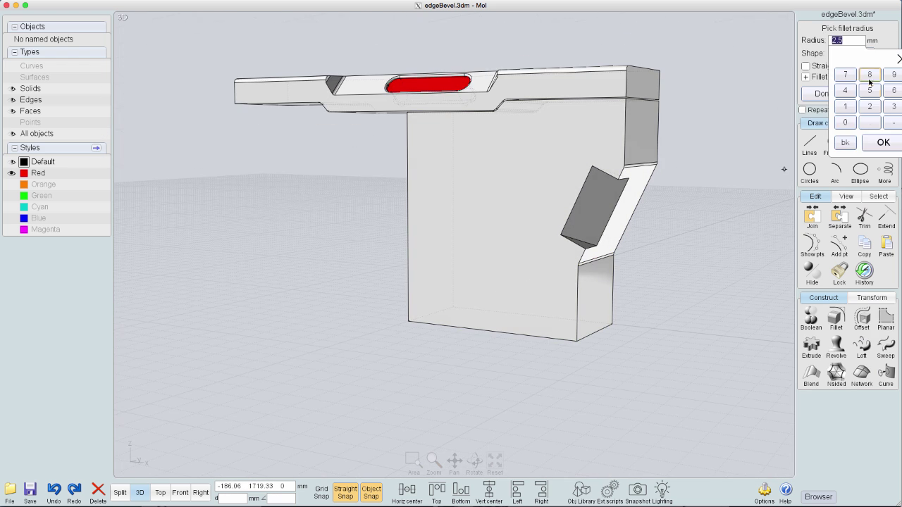
{"action": "left_click", "coordinate": [893, 107]}
{"action": "left_click", "coordinate": [885, 145]}
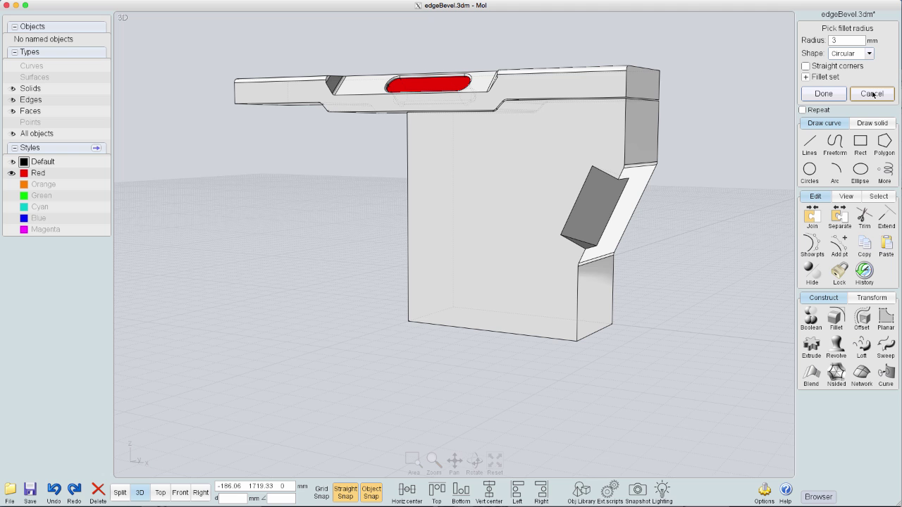
{"action": "left_click", "coordinate": [824, 93]}
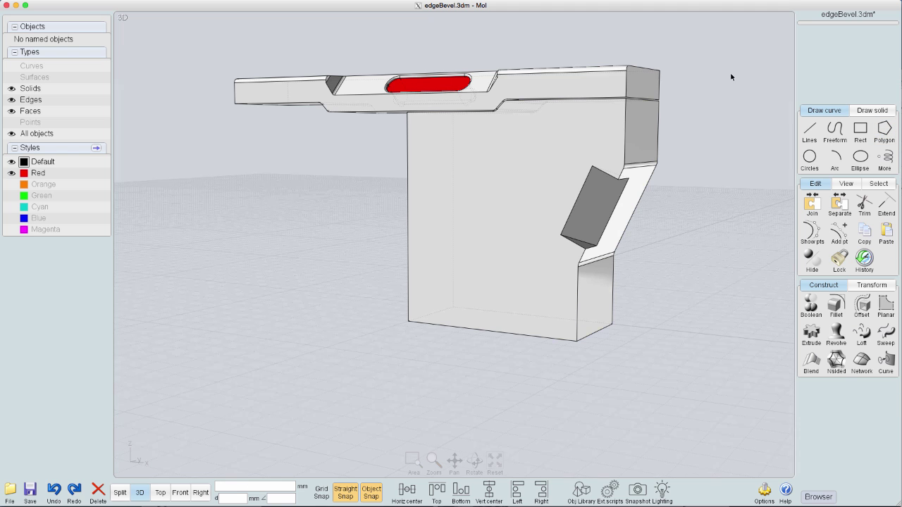
- Fillet the lower body's front outer corner edges above and below the recess with a 3.5 mm radius
{"action": "left_click", "coordinate": [626, 149]}
{"action": "scroll", "coordinate": [622, 204], "scroll_direction": "up", "scroll_amount": 4}
{"action": "left_click", "coordinate": [616, 240]}
{"action": "middle_click_drag", "start_coordinate": [615, 240], "coordinate": [656, 121]}
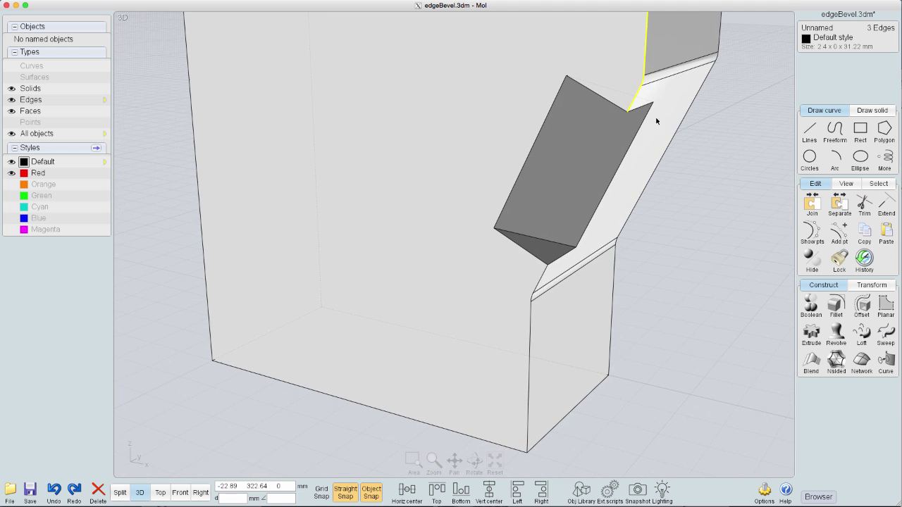
{"action": "right_click_drag", "start_coordinate": [666, 268], "coordinate": [787, 132]}
{"action": "key", "text": "f"}
{"action": "left_click", "coordinate": [846, 41]}
{"action": "left_click", "coordinate": [870, 95]}
{"action": "left_click", "coordinate": [882, 141]}
{"action": "left_click", "coordinate": [822, 94]}
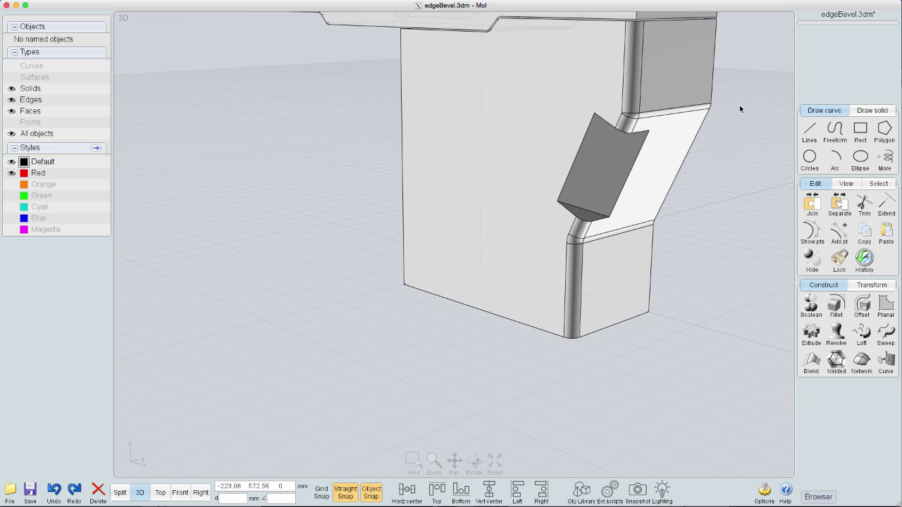
- Fillet the vertical front edges and top end edges at both ends of the upper body with a 3.5 mm radius
{"action": "mouse_move", "coordinate": [741, 109]}
{"action": "right_mouse_down"}
{"action": "mouse_move", "coordinate": [760, 112]}
{"action": "mouse_move", "coordinate": [751, 115]}
{"action": "right_mouse_up"}
{"action": "left_click", "coordinate": [665, 83]}
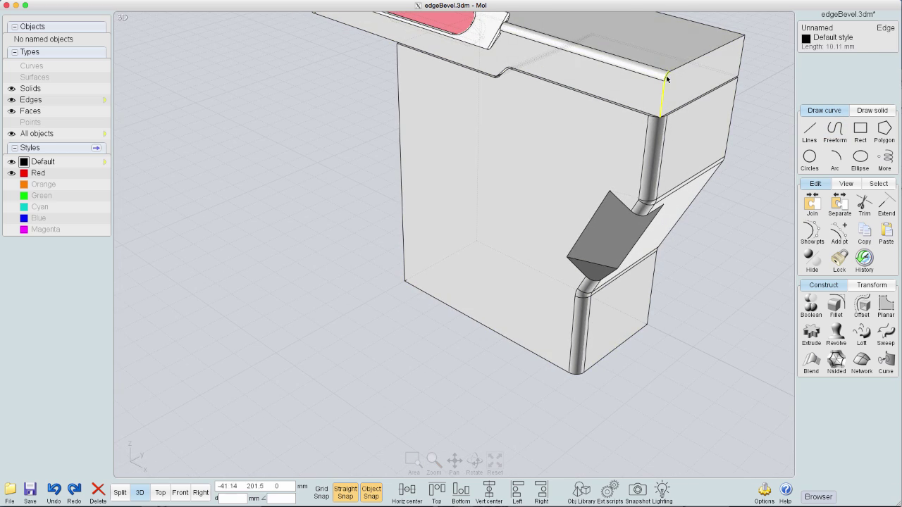
{"action": "right_click_drag", "start_coordinate": [681, 63], "coordinate": [396, 182]}
{"action": "left_click", "coordinate": [396, 177]}
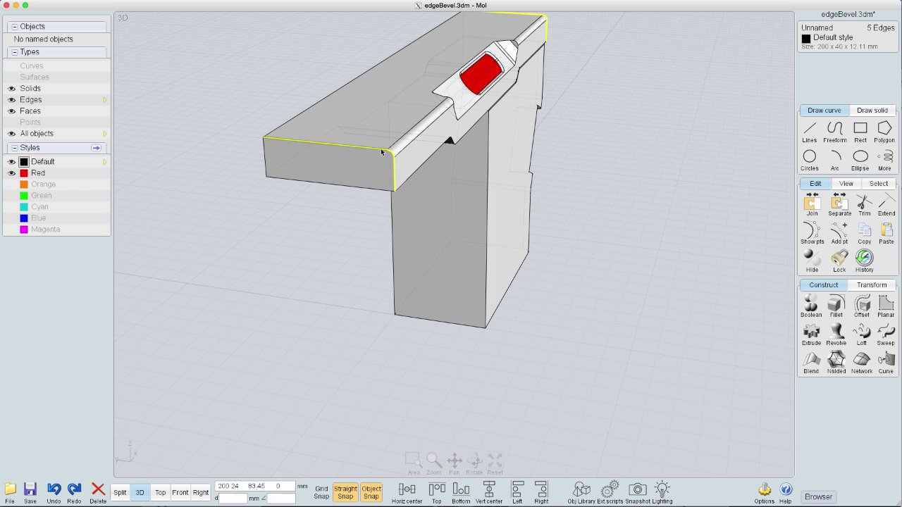
{"action": "left_click", "coordinate": [382, 151]}
{"action": "right_click", "coordinate": [632, 151]}
{"action": "right_click", "coordinate": [746, 102]}
- Chamfer the two inner edges where the side recess's angled face meets its upper and lower end faces
{"action": "right_click_drag", "start_coordinate": [746, 102], "coordinate": [655, 239]}
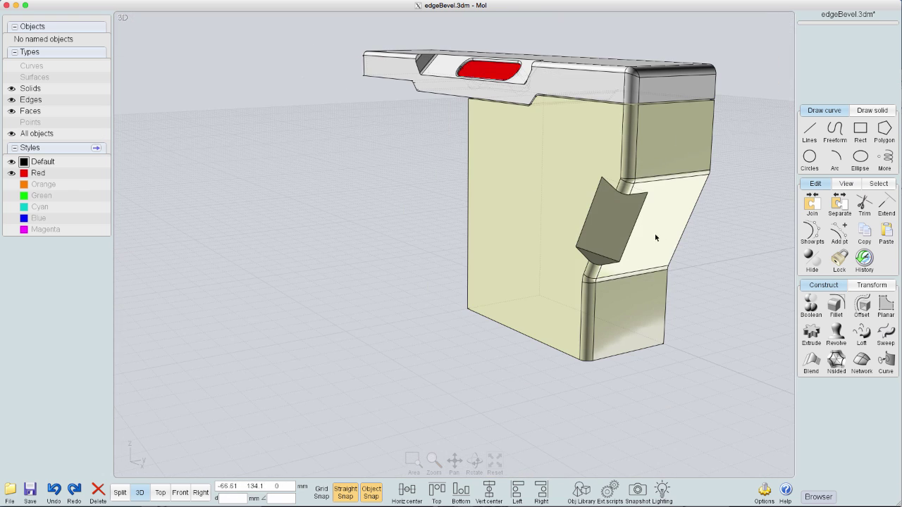
{"action": "left_click", "coordinate": [606, 246]}
{"action": "right_click_drag", "start_coordinate": [774, 240], "coordinate": [690, 254]}
{"action": "left_click", "coordinate": [507, 275]}
{"action": "right_click_drag", "start_coordinate": [509, 275], "coordinate": [621, 204]}
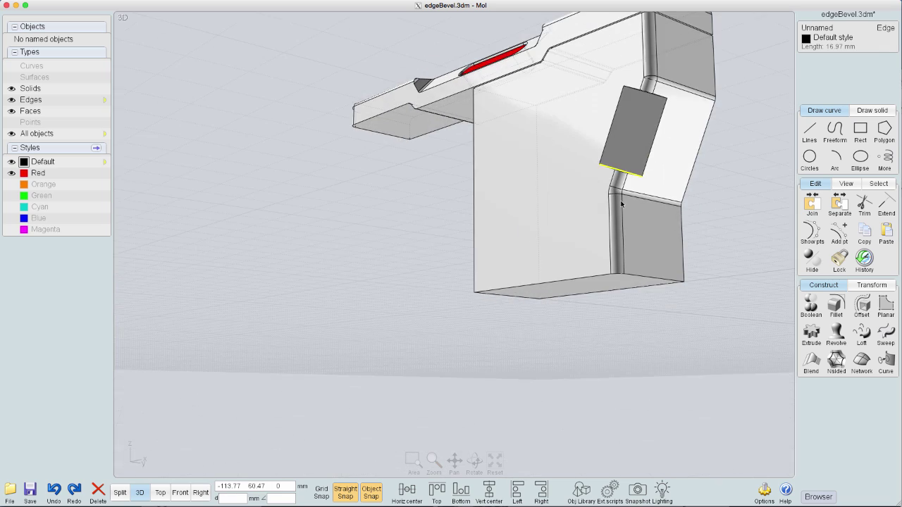
{"action": "middle_click_drag", "start_coordinate": [648, 79], "coordinate": [587, 147]}
{"action": "right_click_drag", "start_coordinate": [588, 147], "coordinate": [797, 107]}
{"action": "left_click", "coordinate": [586, 135]}
{"action": "right_click", "coordinate": [683, 169]}
{"action": "left_click", "coordinate": [841, 41]}
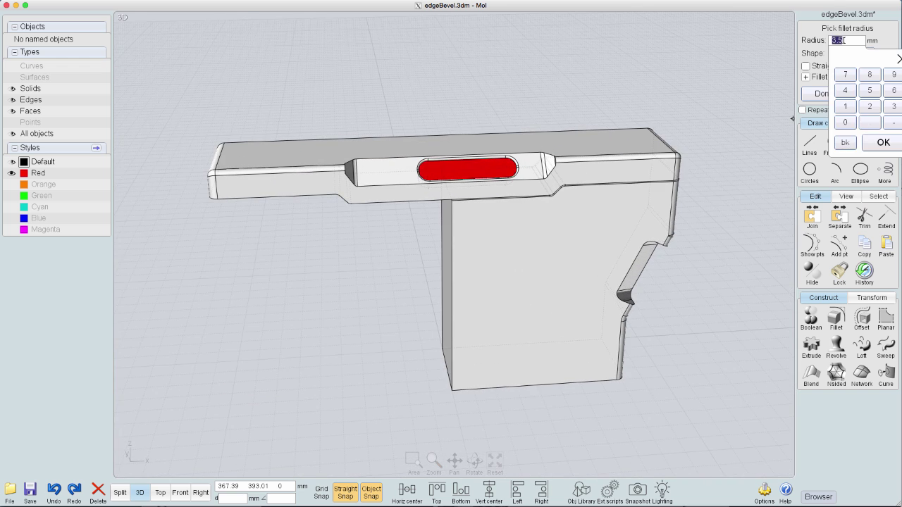
{"action": "left_click", "coordinate": [836, 317]}
{"action": "left_click", "coordinate": [837, 308]}
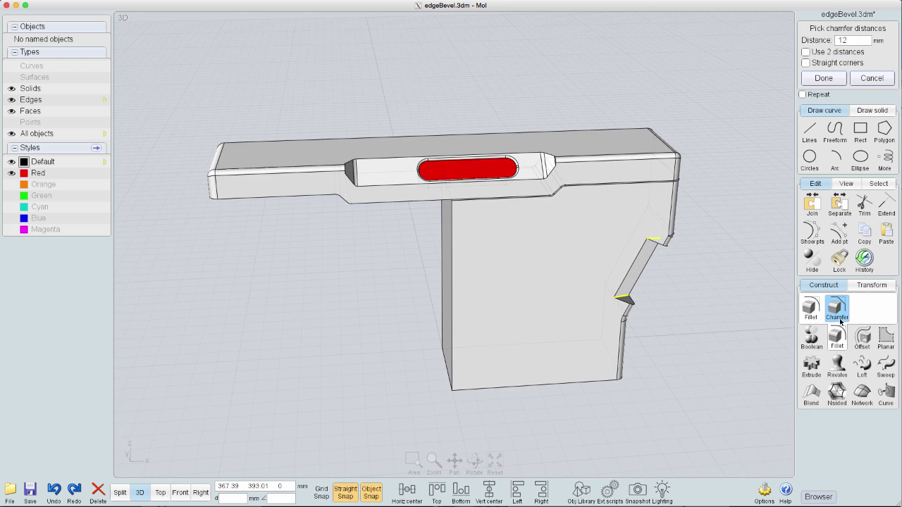
{"action": "right_click_drag", "start_coordinate": [723, 239], "coordinate": [688, 223]}
{"action": "left_click", "coordinate": [824, 78]}
- Try to extrude the small end face of the side recess along the slope towards the recess's opposite end
{"action": "scroll", "coordinate": [690, 212], "scroll_direction": "up", "scroll_amount": 5}
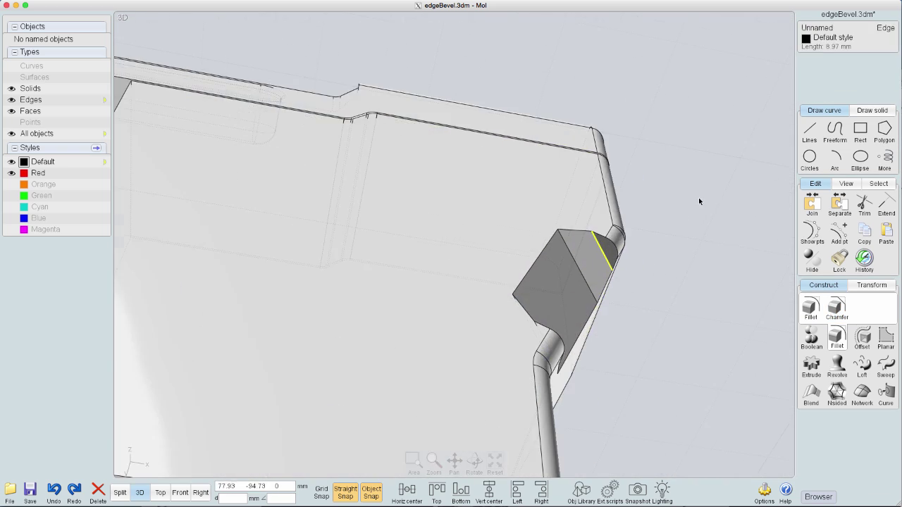
{"action": "left_click", "coordinate": [699, 198]}
{"action": "double_click", "coordinate": [607, 248]}
{"action": "scroll", "coordinate": [683, 177], "scroll_direction": "down", "scroll_amount": 5}
{"action": "right_click_drag", "start_coordinate": [683, 185], "coordinate": [639, 258]}
{"action": "key", "text": "e"}
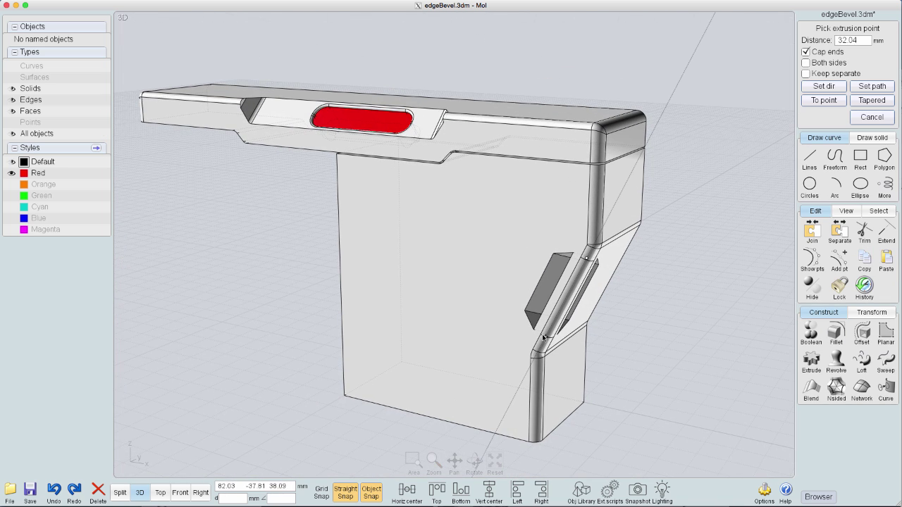
{"action": "left_click", "coordinate": [568, 298]}
{"action": "right_click_drag", "start_coordinate": [609, 295], "coordinate": [694, 189]}
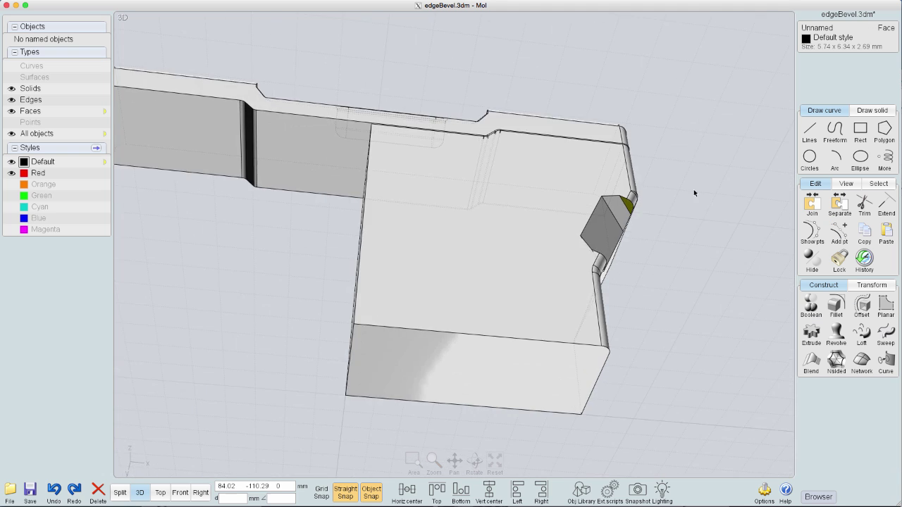
- Select the four edges outlining the small end face at the side recess's upper end
{"action": "scroll", "coordinate": [522, 209], "scroll_direction": "up", "scroll_amount": 5}
{"action": "key", "text": "Escape"}
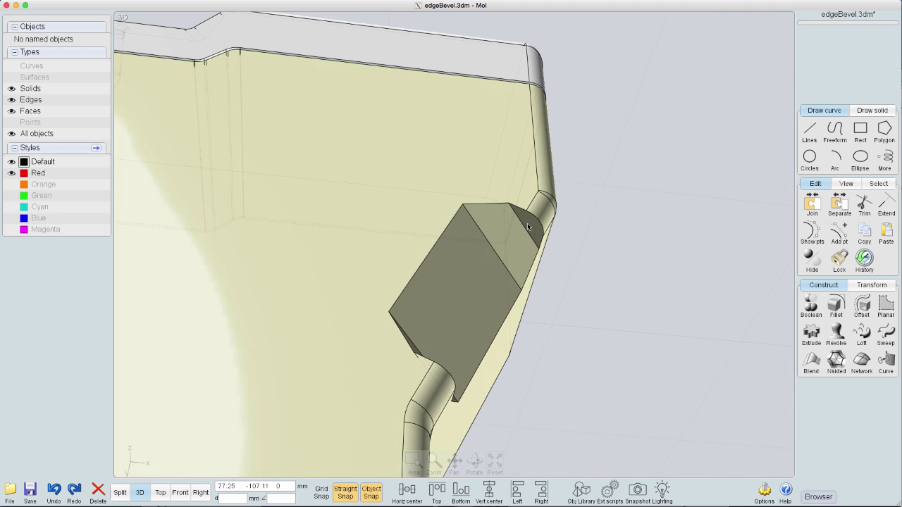
{"action": "left_click", "coordinate": [521, 211]}
{"action": "left_click", "coordinate": [540, 242]}
{"action": "right_click_drag", "start_coordinate": [540, 241], "coordinate": [440, 381]}
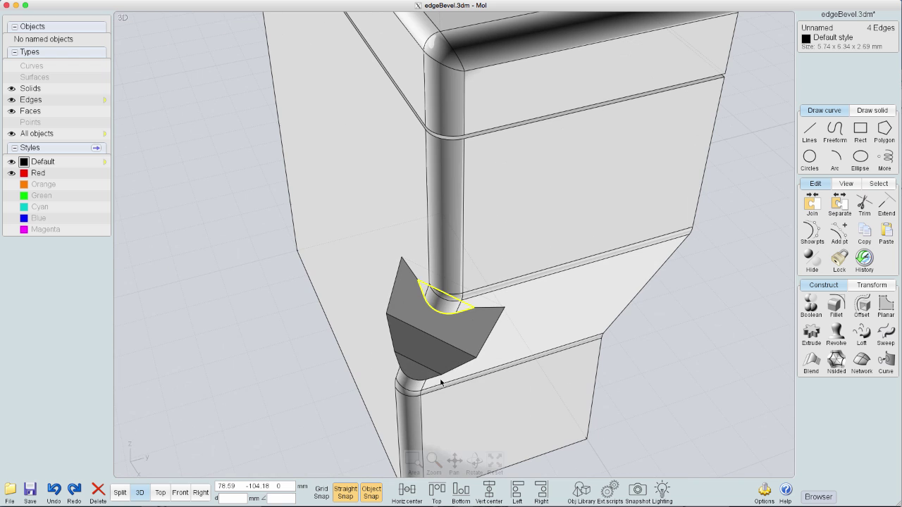
{"action": "left_click", "coordinate": [861, 334]}
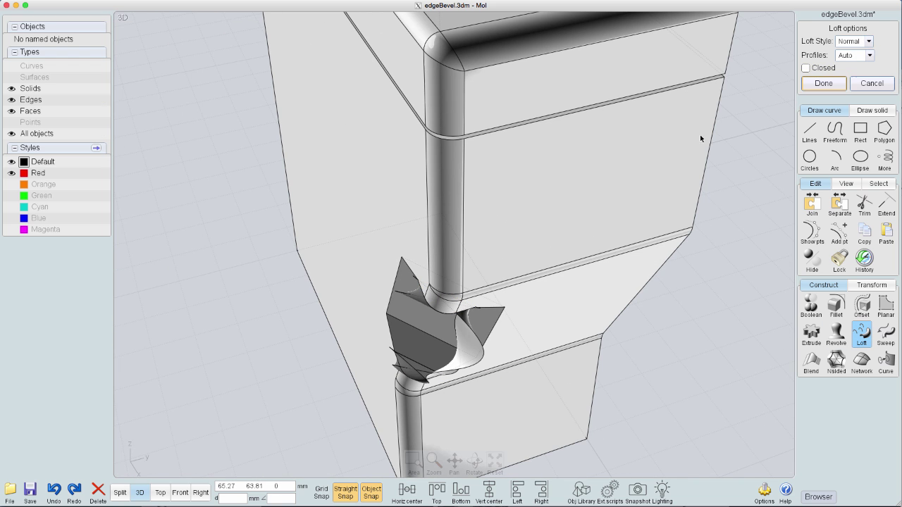
{"action": "right_click_drag", "start_coordinate": [448, 312], "coordinate": [530, 194]}
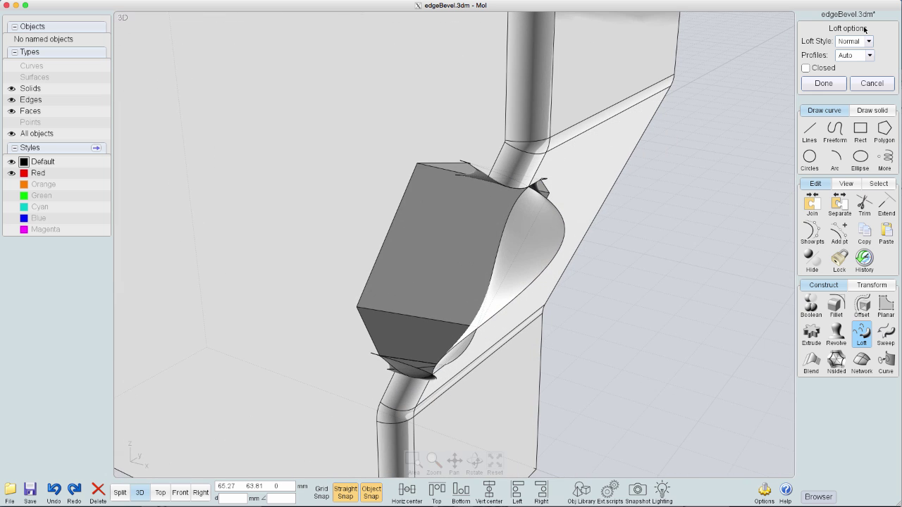
{"action": "left_click", "coordinate": [872, 83]}
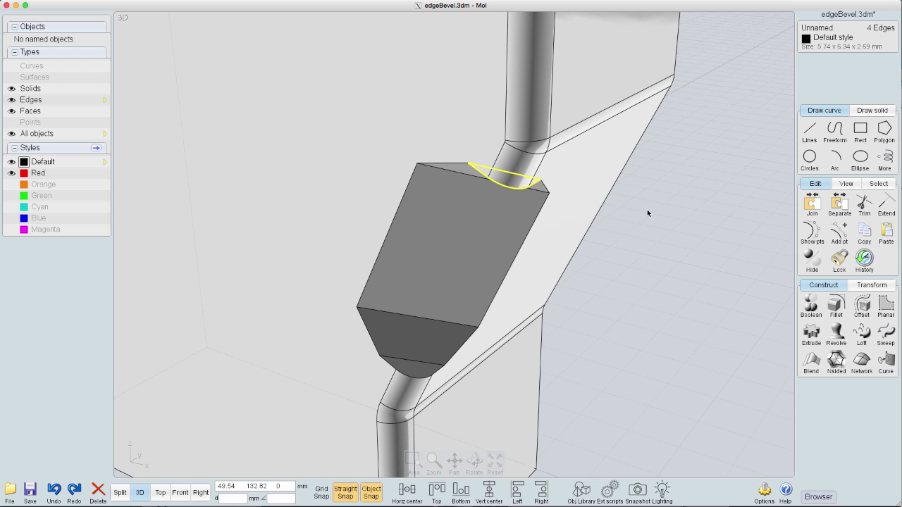
- Copy the selected end-face edges, paste them as curves and move the curves to the recess's lower end
{"action": "key", "text": "ctrl+c"}
{"action": "key", "text": "ctrl+v"}
{"action": "right_click_drag", "start_coordinate": [680, 215], "coordinate": [731, 194]}
{"action": "key", "text": "m"}
{"action": "left_click", "coordinate": [499, 143]}
{"action": "left_click", "coordinate": [385, 383]}
{"action": "right_click_drag", "start_coordinate": [663, 349], "coordinate": [607, 209]}
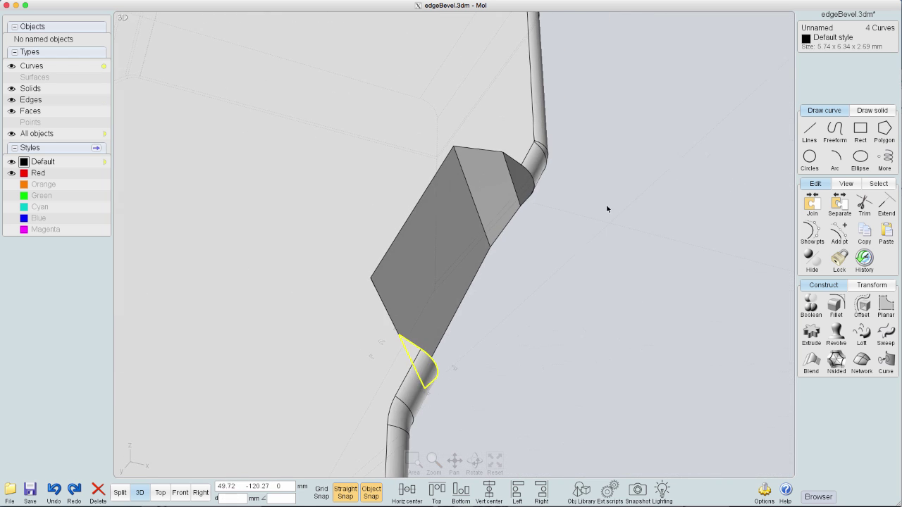
- Join the four curves into one closed profile and place it back at the recess's upper end
{"action": "left_click", "coordinate": [812, 204]}
{"action": "right_click_drag", "start_coordinate": [598, 300], "coordinate": [482, 337]}
{"action": "key", "text": "m"}
{"action": "left_click", "coordinate": [437, 394]}
{"action": "left_click", "coordinate": [489, 162]}
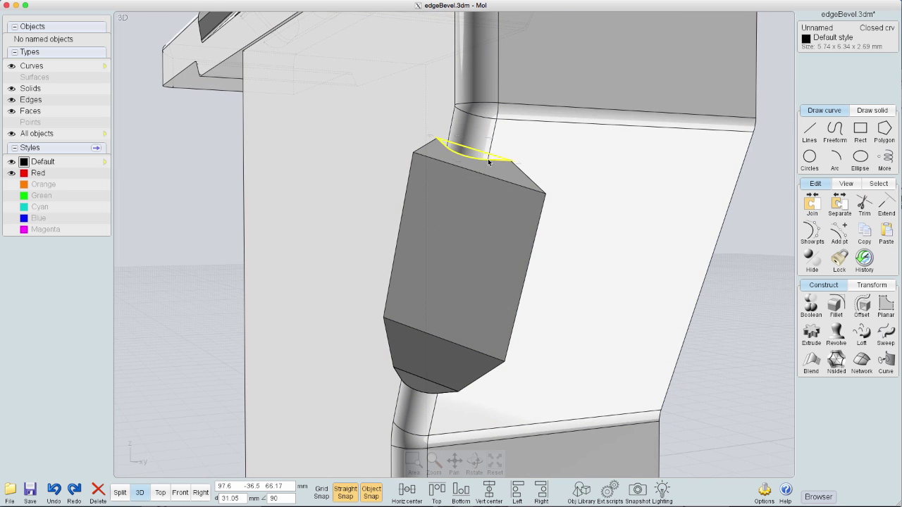
- Loft a solid strip across the recess between the profiles at its upper and lower ends
{"action": "left_click", "coordinate": [446, 393]}
{"action": "left_click", "coordinate": [862, 334]}
{"action": "right_click_drag", "start_coordinate": [538, 336], "coordinate": [620, 361]}
{"action": "left_click", "coordinate": [823, 83]}
- Fillet the two inner edges between the recess's long face and its chamfered faces with a 3.5 mm radius
{"action": "right_click_drag", "start_coordinate": [645, 243], "coordinate": [584, 261]}
{"action": "key", "text": "Escape"}
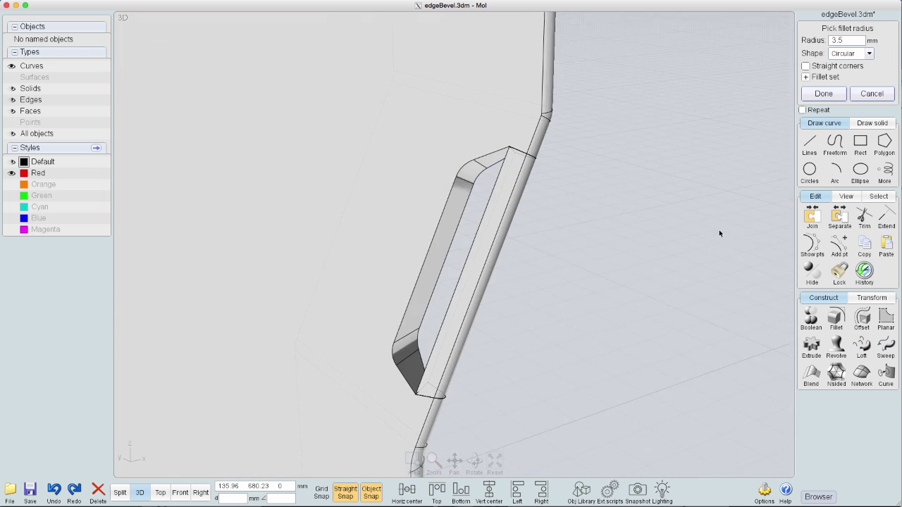
{"action": "right_click_drag", "start_coordinate": [719, 230], "coordinate": [747, 141]}
{"action": "left_click", "coordinate": [818, 91]}
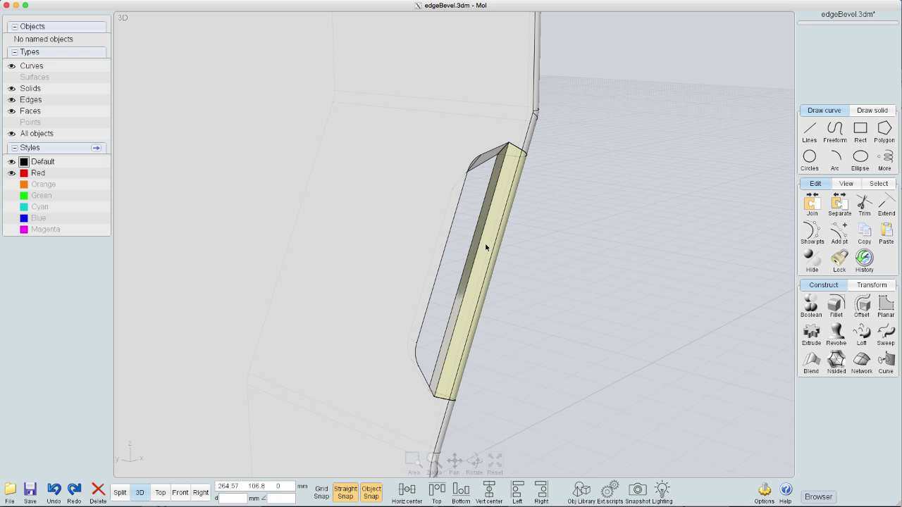
- Try to Boolean-union the lofted strip with the lower body
{"action": "left_click", "coordinate": [485, 247]}
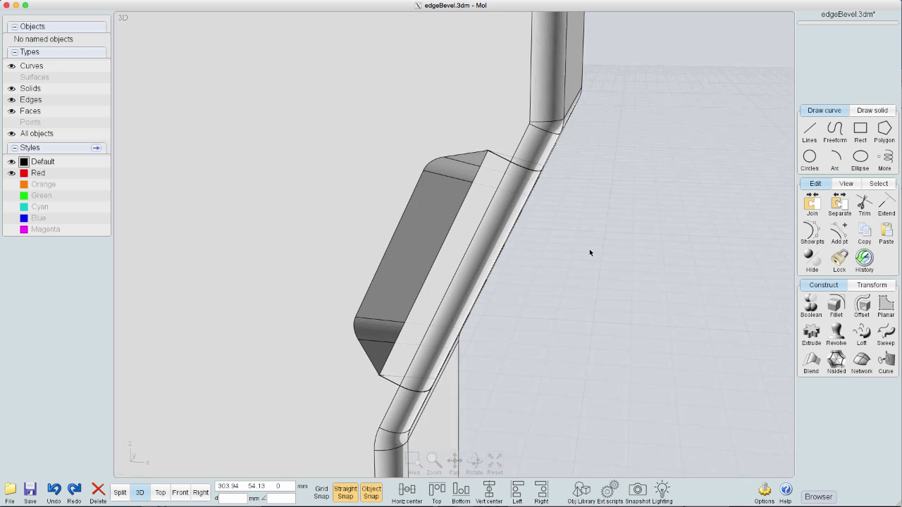
{"action": "left_click", "coordinate": [489, 205]}
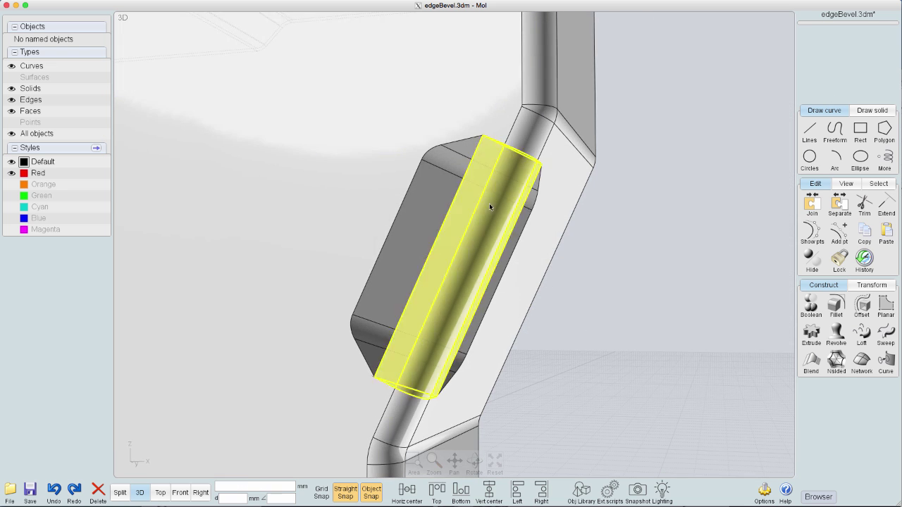
{"action": "left_click", "coordinate": [440, 117]}
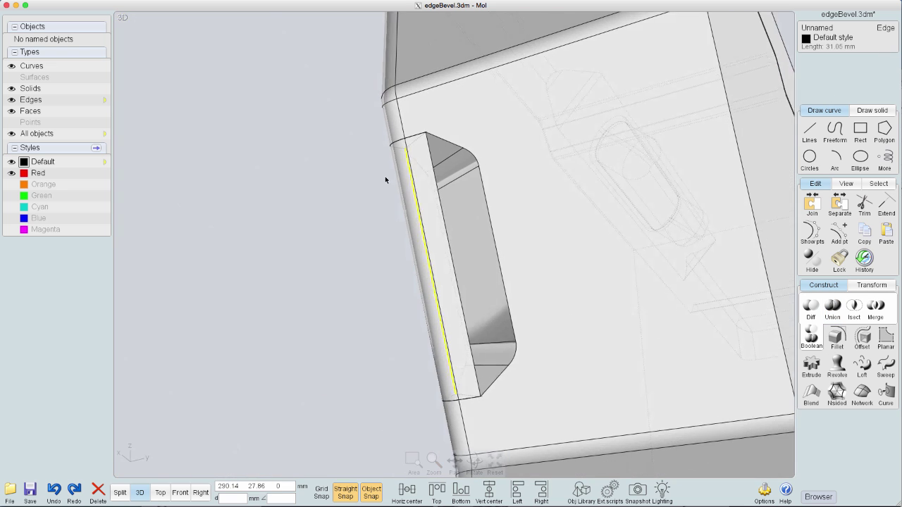
- Try to fillet the strip's two long edges along the recess openings with radii of 1, 0.2 and 0.1 mm
{"action": "left_click", "coordinate": [389, 178]}
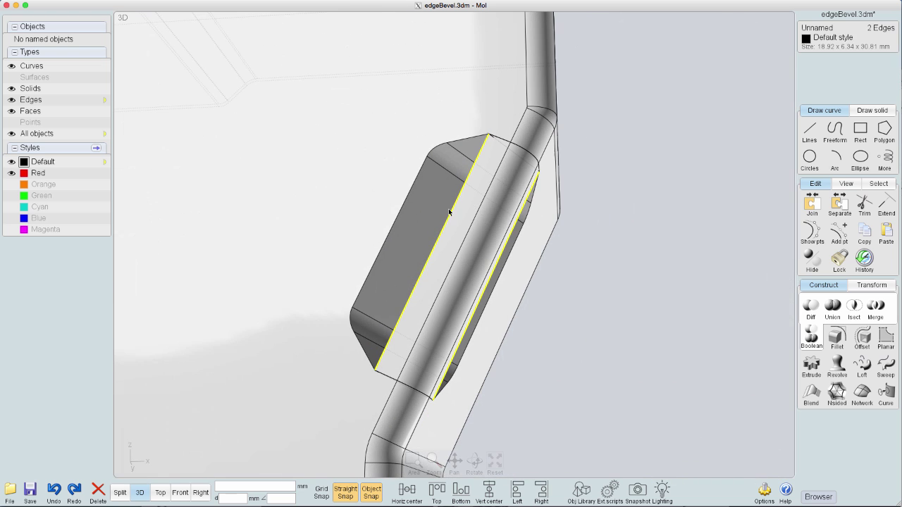
{"action": "left_click", "coordinate": [836, 338]}
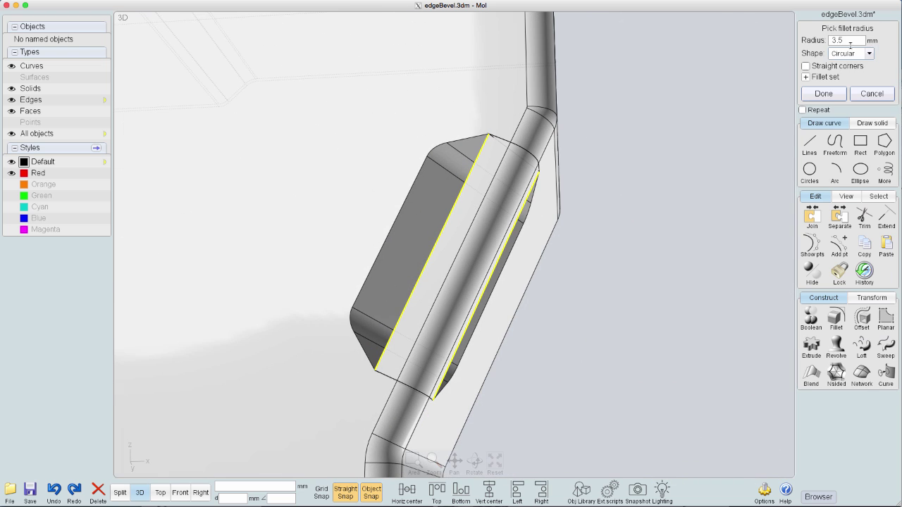
{"action": "left_click", "coordinate": [851, 43]}
{"action": "type", "text": "1"}
{"action": "left_click", "coordinate": [884, 142]}
{"action": "left_click", "coordinate": [849, 42]}
{"action": "type", "text": ".2"}
{"action": "left_click", "coordinate": [883, 142]}
{"action": "right_click_drag", "start_coordinate": [600, 168], "coordinate": [645, 191]}
{"action": "left_click", "coordinate": [851, 42]}
{"action": "left_click", "coordinate": [872, 121]}
{"action": "left_click", "coordinate": [846, 107]}
{"action": "left_click", "coordinate": [877, 141]}
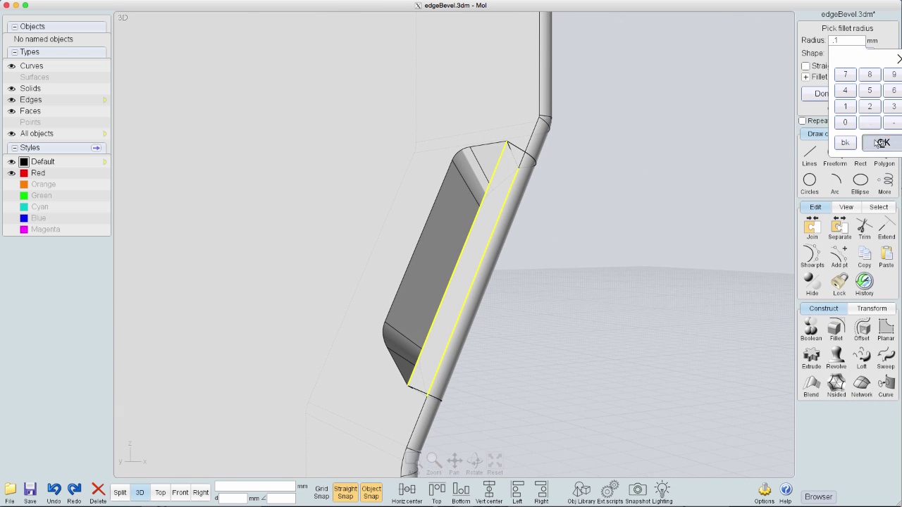
{"action": "left_click", "coordinate": [881, 143]}
{"action": "left_click", "coordinate": [871, 93]}
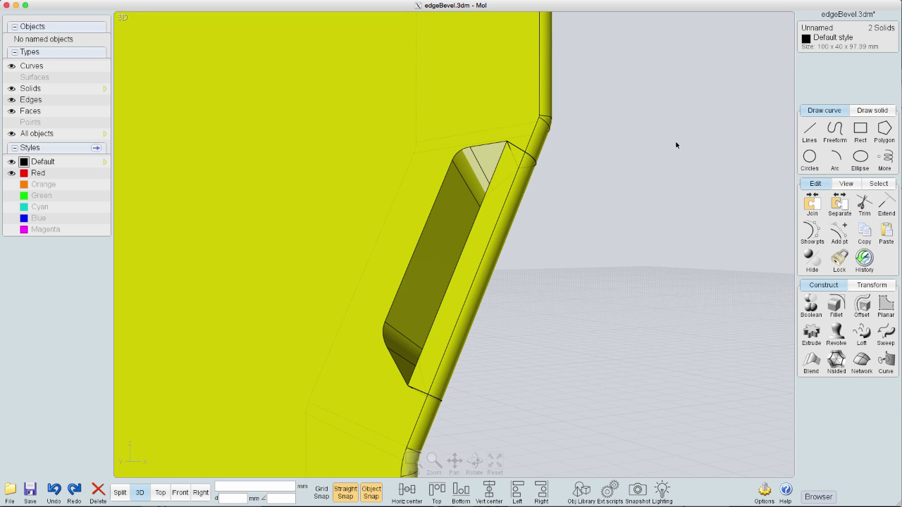
- Fillet the separate strip's two long edges beside the recess openings with a 0.4 mm radius
{"action": "key", "text": "Escape"}
{"action": "left_click", "coordinate": [484, 201]}
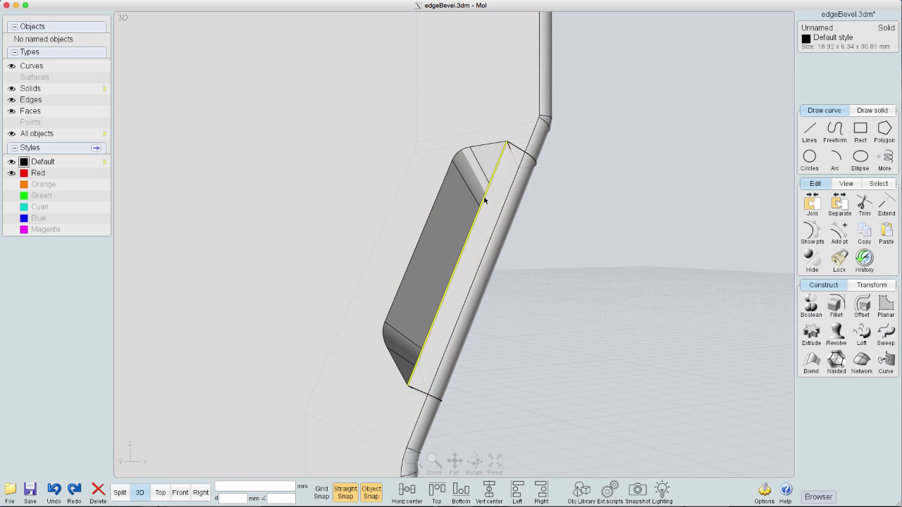
{"action": "left_click", "coordinate": [485, 201]}
{"action": "right_click_drag", "start_coordinate": [488, 203], "coordinate": [544, 217]}
{"action": "left_click", "coordinate": [471, 213]}
{"action": "right_click_drag", "start_coordinate": [645, 185], "coordinate": [576, 182]}
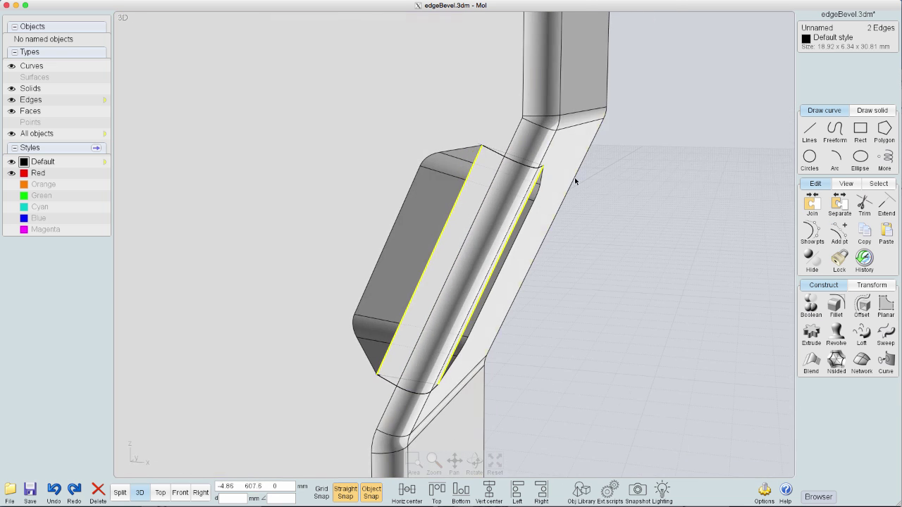
{"action": "left_click", "coordinate": [836, 306]}
{"action": "right_click_drag", "start_coordinate": [680, 134], "coordinate": [754, 124]}
{"action": "left_click", "coordinate": [846, 42]}
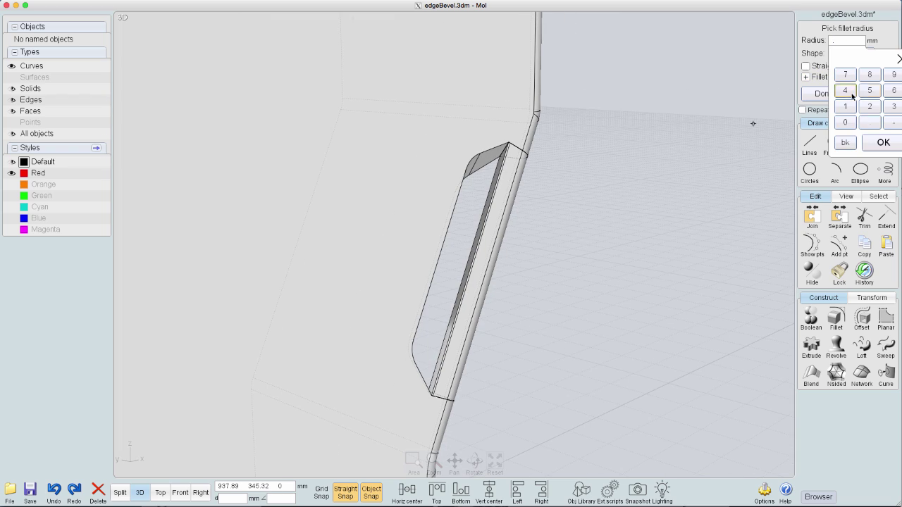
{"action": "left_click", "coordinate": [845, 90]}
{"action": "left_click", "coordinate": [883, 143]}
{"action": "right_click_drag", "start_coordinate": [664, 121], "coordinate": [600, 103]}
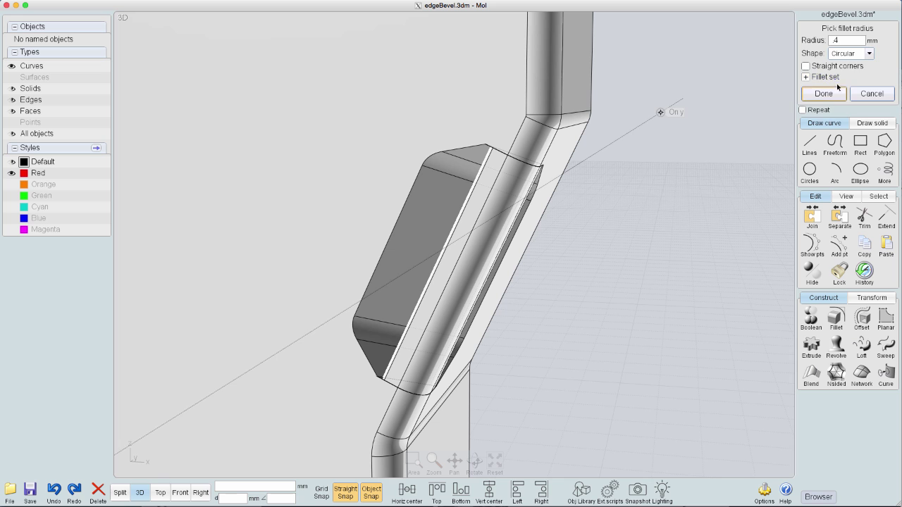
{"action": "left_click", "coordinate": [824, 93]}
- Fillet all ten rim edges of the recess on the front face and on the sloped end face
{"action": "left_click", "coordinate": [467, 150]}
{"action": "left_click", "coordinate": [430, 157]}
{"action": "left_click", "coordinate": [421, 170]}
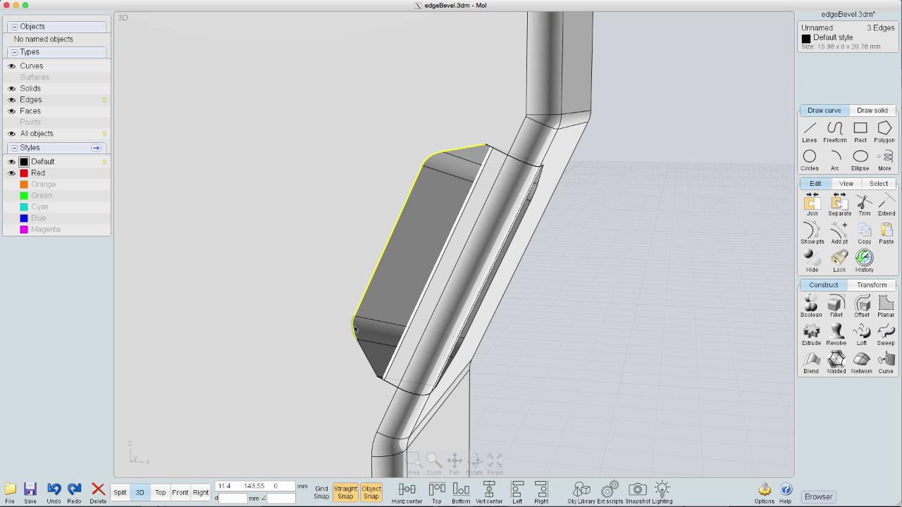
{"action": "left_click", "coordinate": [354, 329]}
{"action": "left_click", "coordinate": [366, 357]}
{"action": "right_click_drag", "start_coordinate": [599, 303], "coordinate": [441, 321]}
{"action": "left_click", "coordinate": [491, 380]}
{"action": "left_click", "coordinate": [510, 370]}
{"action": "left_click", "coordinate": [518, 296]}
{"action": "left_click", "coordinate": [517, 195]}
{"action": "left_click", "coordinate": [494, 177]}
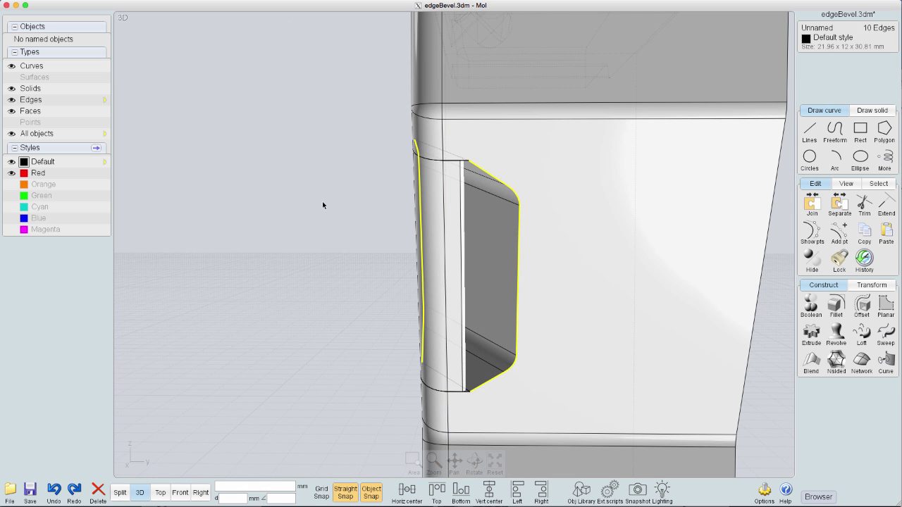
{"action": "right_click", "coordinate": [323, 202]}
{"action": "right_click_drag", "start_coordinate": [332, 222], "coordinate": [423, 236]}
{"action": "left_click", "coordinate": [847, 40]}
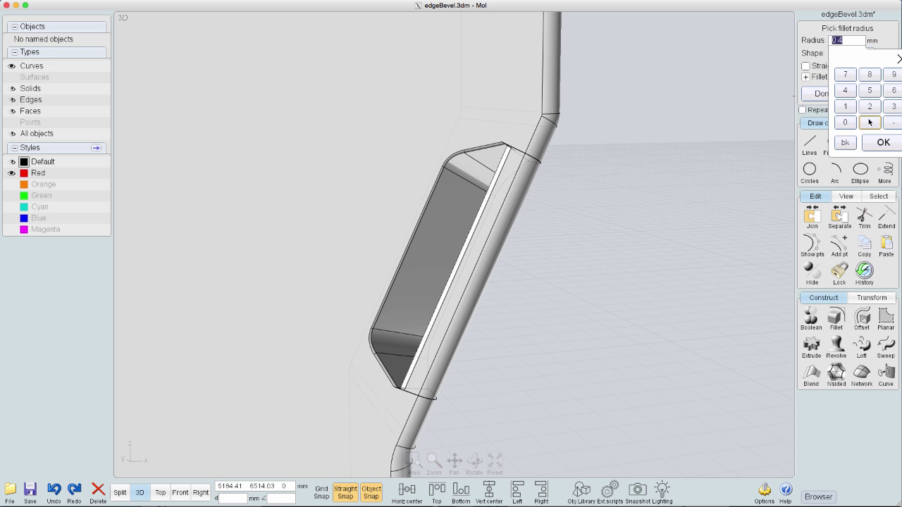
{"action": "left_click", "coordinate": [884, 143]}
{"action": "right_click_drag", "start_coordinate": [606, 105], "coordinate": [656, 149]}
{"action": "left_click", "coordinate": [817, 95]}
- Boolean-union the filleted strip with the lower body
{"action": "scroll", "coordinate": [616, 196], "scroll_direction": "down", "scroll_amount": 2}
{"action": "left_click", "coordinate": [416, 147]}
{"action": "key", "text": "d"}
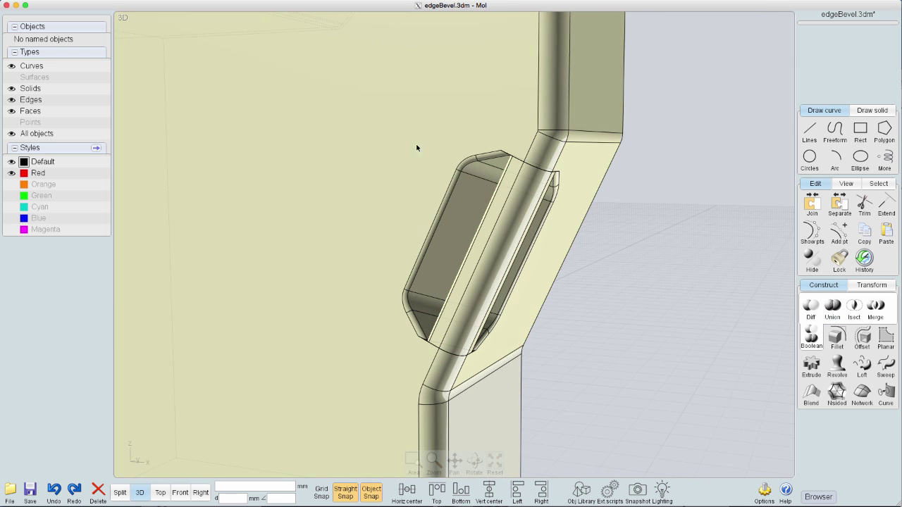
{"action": "left_click", "coordinate": [451, 83]}
{"action": "left_click", "coordinate": [687, 143]}
{"action": "scroll", "coordinate": [687, 143], "scroll_direction": "down", "scroll_amount": 3}
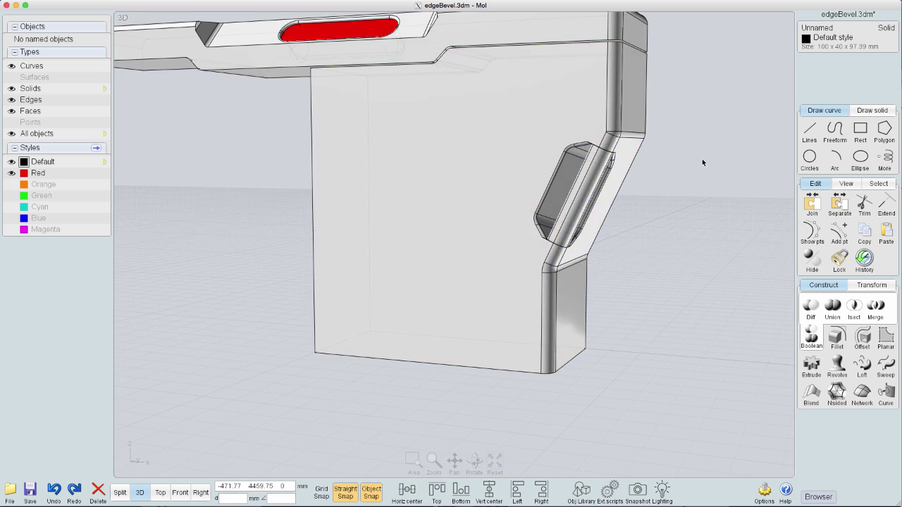
{"action": "right_click_drag", "start_coordinate": [703, 160], "coordinate": [710, 192]}
{"action": "key", "text": "space"}
{"action": "left_click", "coordinate": [878, 0]}
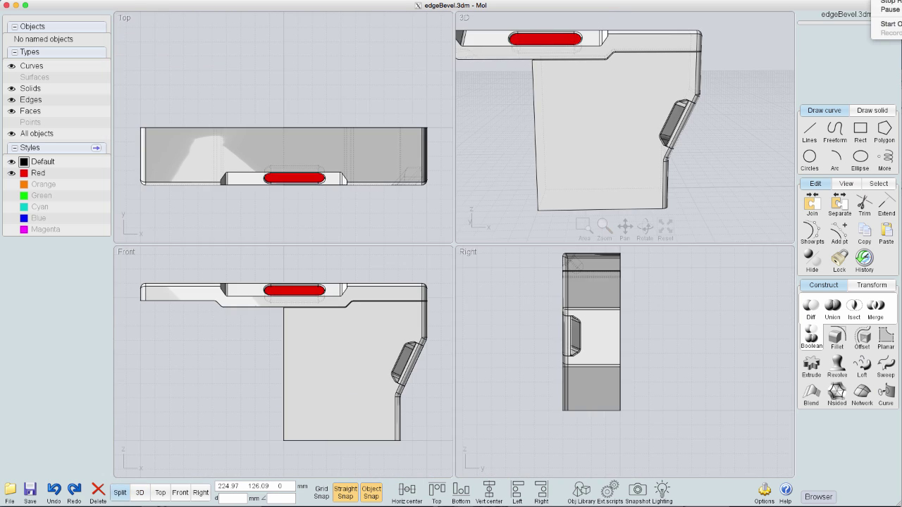
{"action": "left_click", "coordinate": [888, 10]}
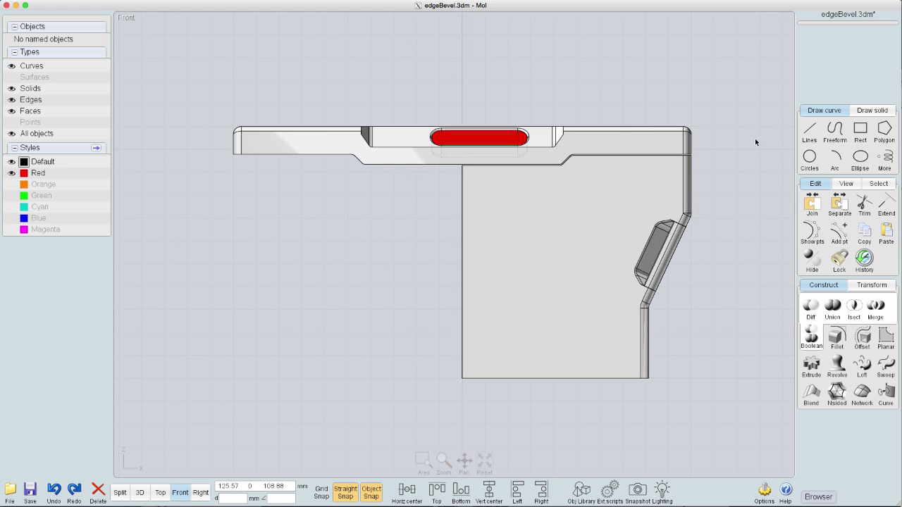
- In the Front view, draw a polyline from the groove's slanted section, about 33 mm downwards at 315°, continuing horizontally past the body's outer edge
{"action": "scroll", "coordinate": [576, 163], "scroll_direction": "up", "scroll_amount": 3}
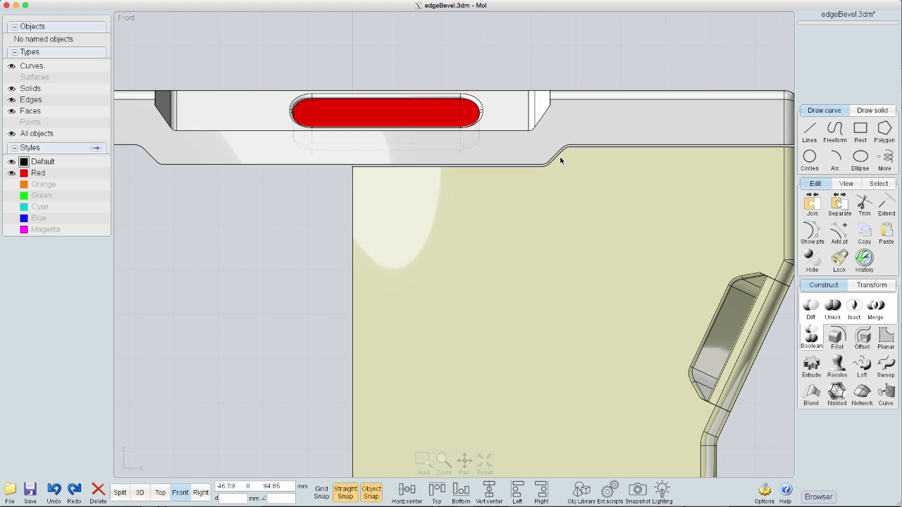
{"action": "key", "text": "l"}
{"action": "left_click", "coordinate": [556, 156]}
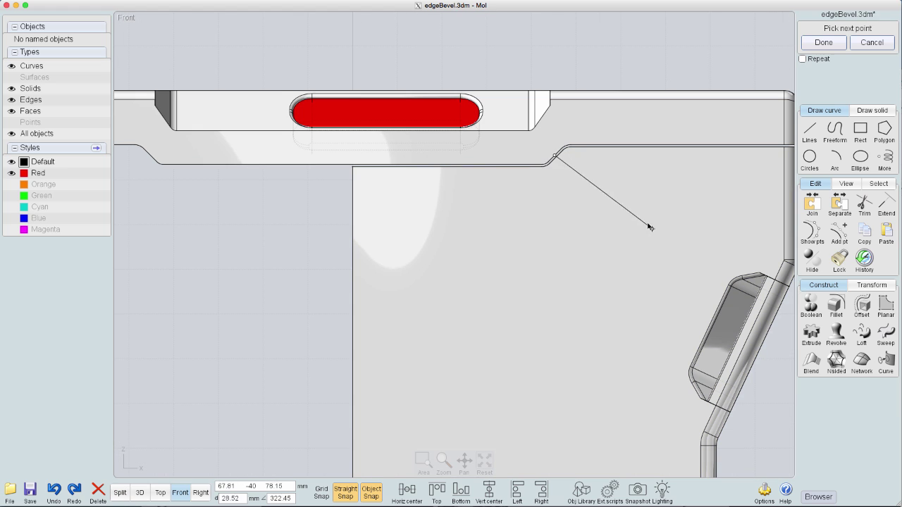
{"action": "right_click_drag", "start_coordinate": [687, 245], "coordinate": [459, 240]}
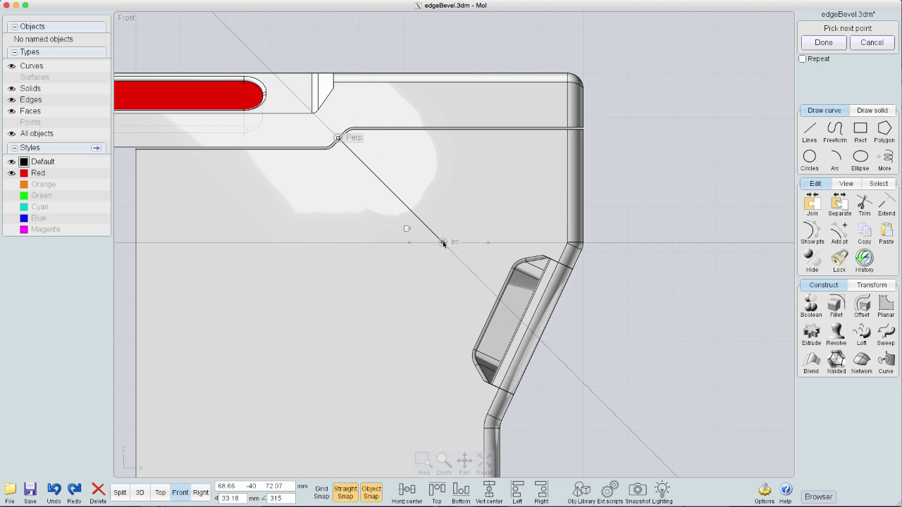
{"action": "left_click", "coordinate": [443, 243]}
{"action": "left_click", "coordinate": [641, 243]}
{"action": "right_click", "coordinate": [671, 284]}
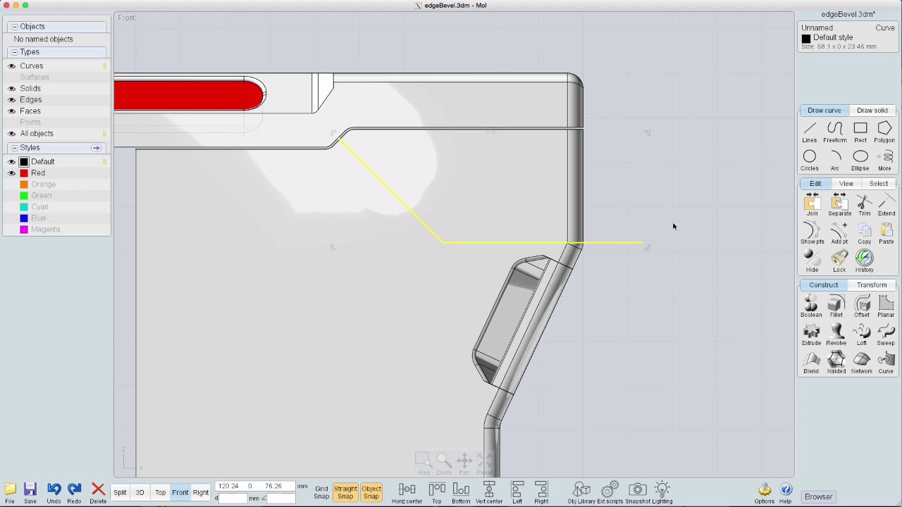
- Fillet the polyline's corner with a 2 mm radius and offset it upwards by 0.5 mm with trimmed, capped ends
{"action": "left_click", "coordinate": [836, 305]}
{"action": "left_click", "coordinate": [826, 52]}
{"action": "left_click", "coordinate": [841, 41]}
{"action": "left_click", "coordinate": [840, 144]}
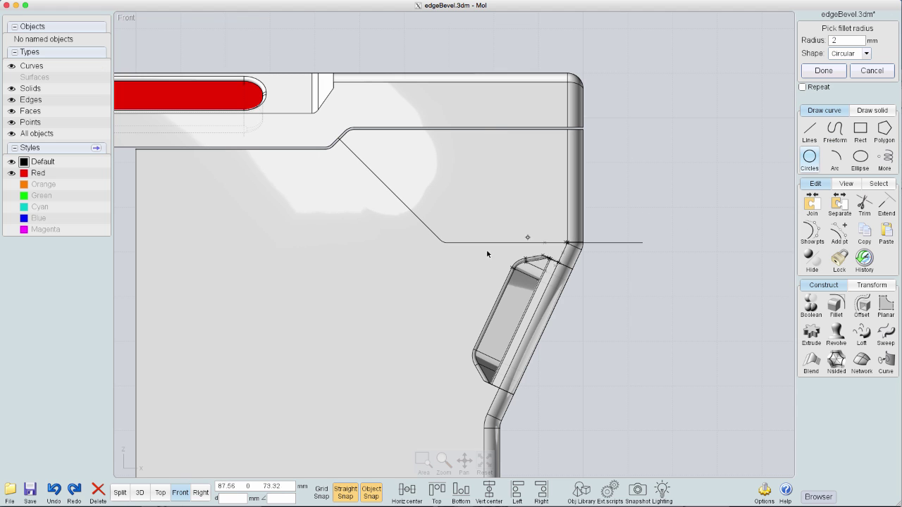
{"action": "left_click", "coordinate": [822, 71]}
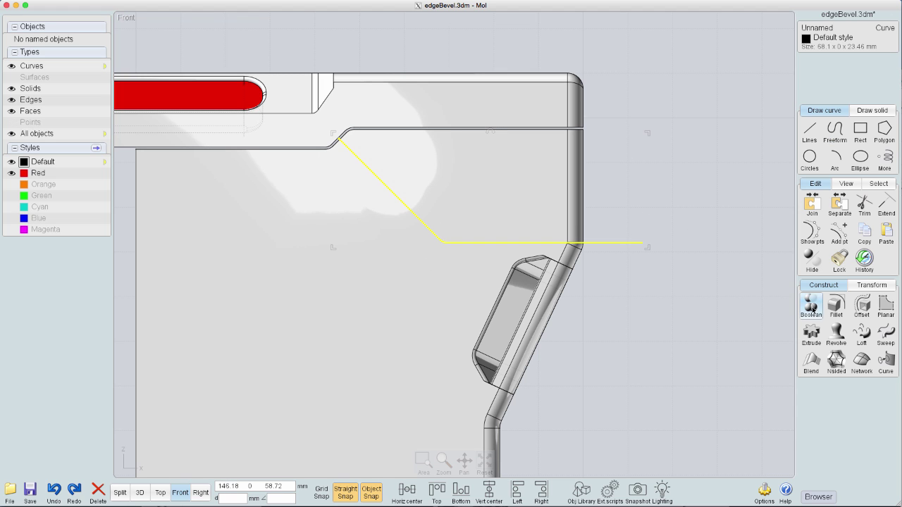
{"action": "left_click", "coordinate": [861, 305]}
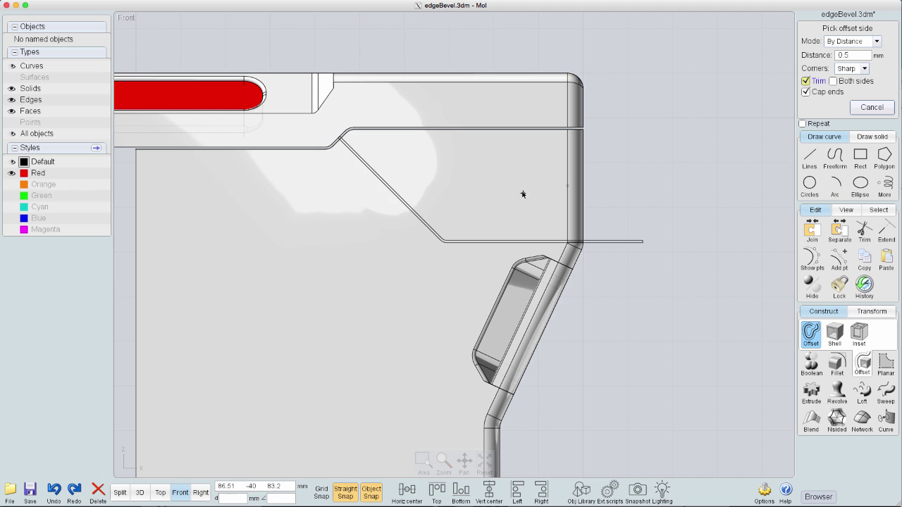
{"action": "left_click", "coordinate": [687, 172]}
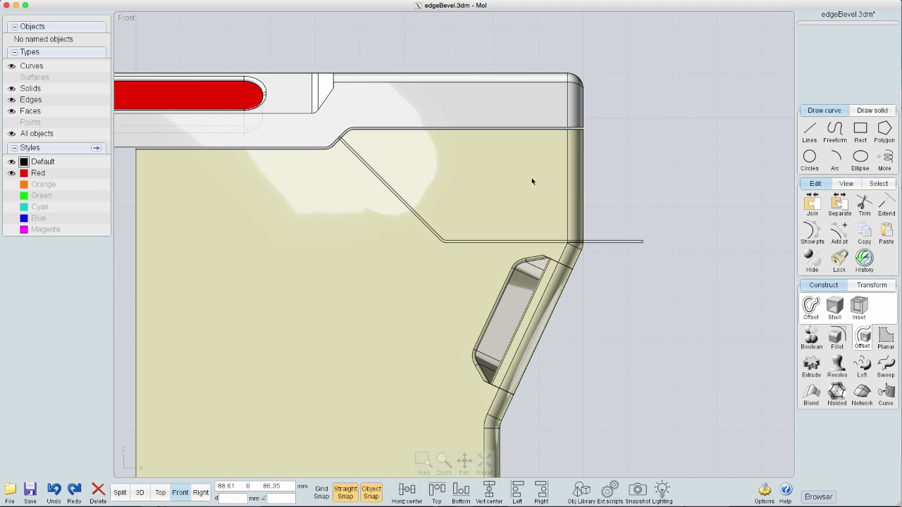
{"action": "left_click", "coordinate": [531, 178]}
{"action": "middle_click_drag", "start_coordinate": [725, 173], "coordinate": [734, 159]}
{"action": "left_click_drag", "start_coordinate": [734, 160], "coordinate": [718, 160]}
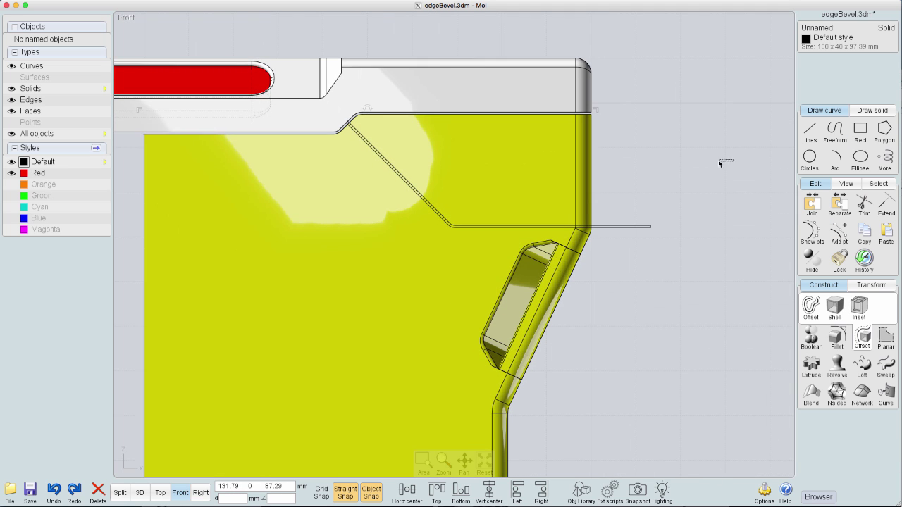
- In the Right view, draw a vertical line about 107 mm long from the horizontal groove down past the lower body's bottom edge
{"action": "key", "text": "space"}
{"action": "middle_click_drag", "start_coordinate": [670, 318], "coordinate": [674, 295]}
{"action": "left_click", "coordinate": [659, 288]}
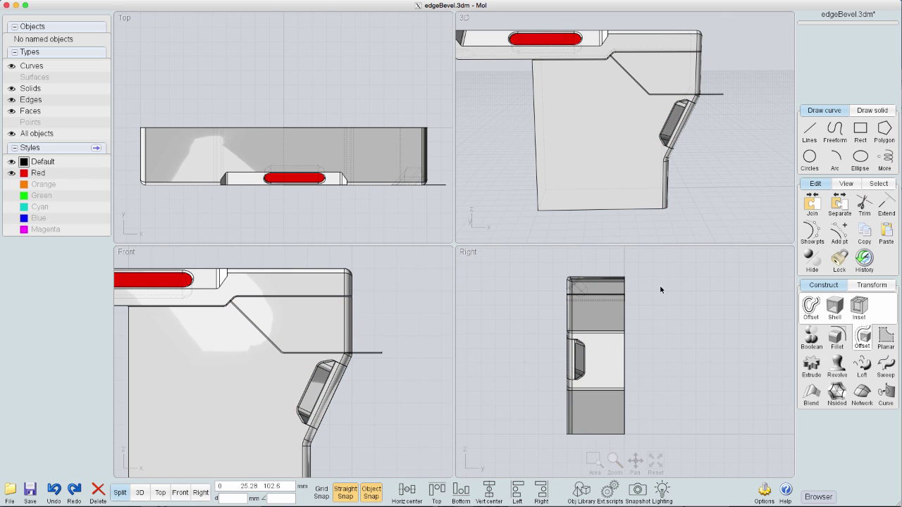
{"action": "key", "text": "Tab"}
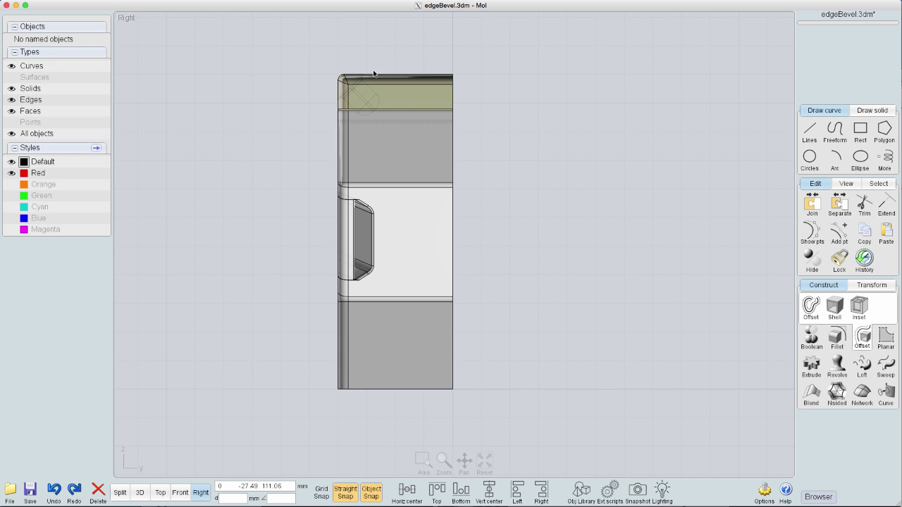
{"action": "key", "text": "space"}
{"action": "right_click_drag", "start_coordinate": [592, 96], "coordinate": [621, 135]}
{"action": "left_click", "coordinate": [314, 303]}
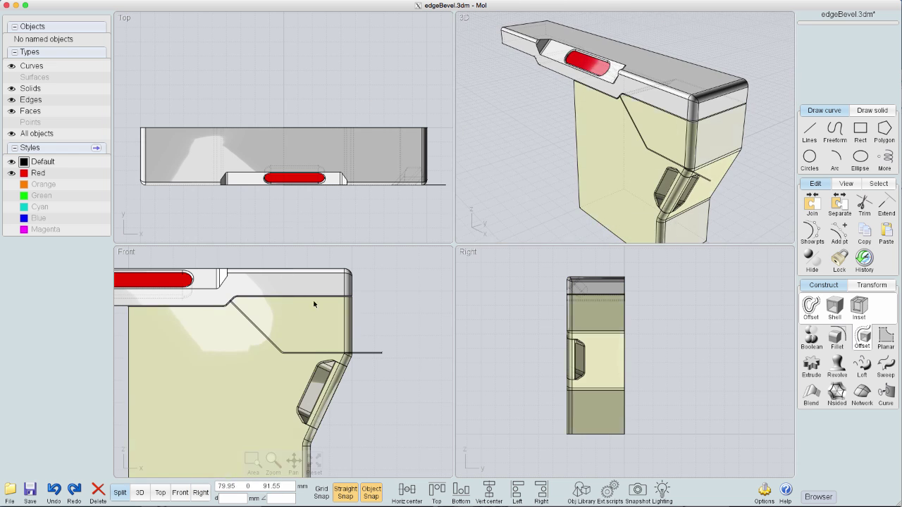
{"action": "key", "text": "space"}
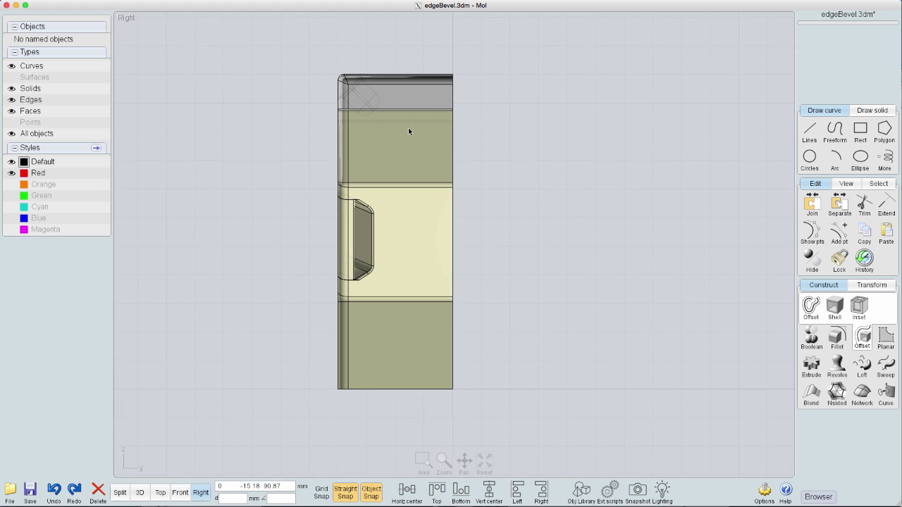
{"action": "key", "text": "l"}
{"action": "scroll", "coordinate": [408, 129], "scroll_direction": "up", "scroll_amount": 4}
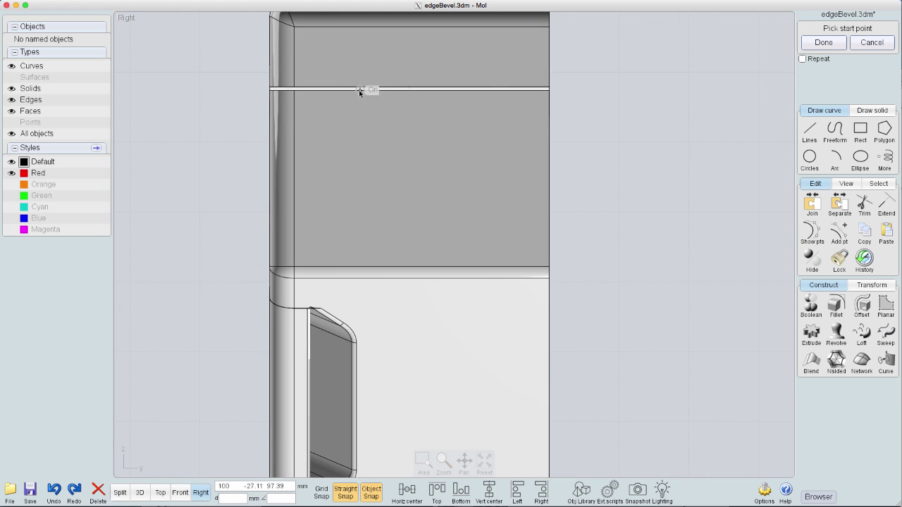
{"action": "left_click", "coordinate": [376, 89]}
{"action": "scroll", "coordinate": [384, 232], "scroll_direction": "down", "scroll_amount": 5}
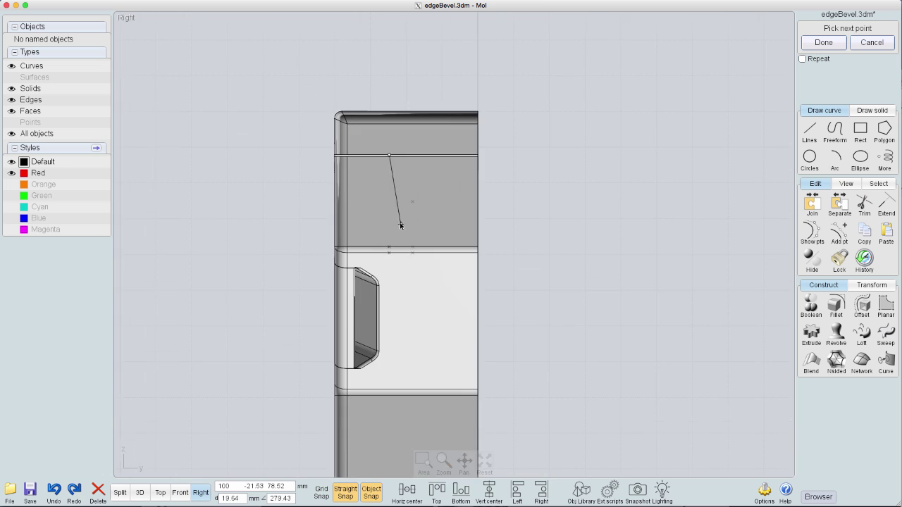
{"action": "left_click", "coordinate": [468, 343]}
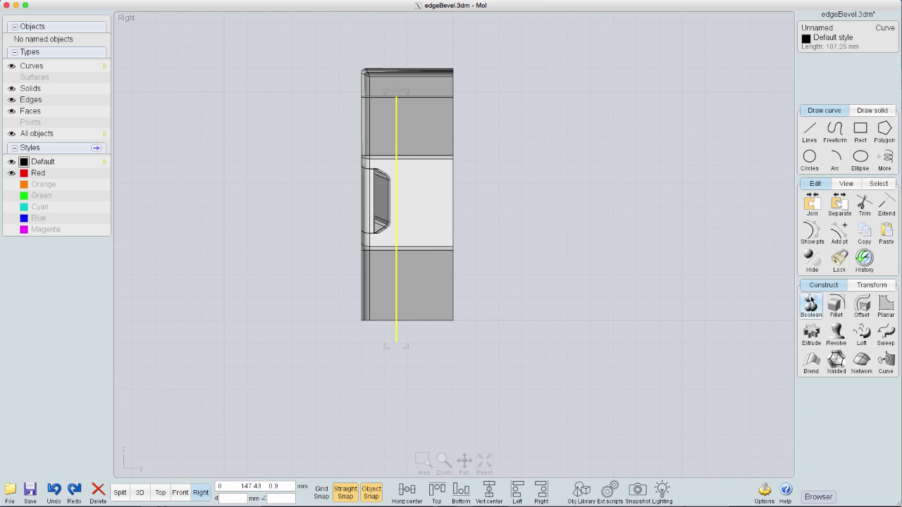
- Offset the vertical line on the end face by 0.5 mm with sharp corners, trimming, and capped ends
{"action": "left_click", "coordinate": [862, 305]}
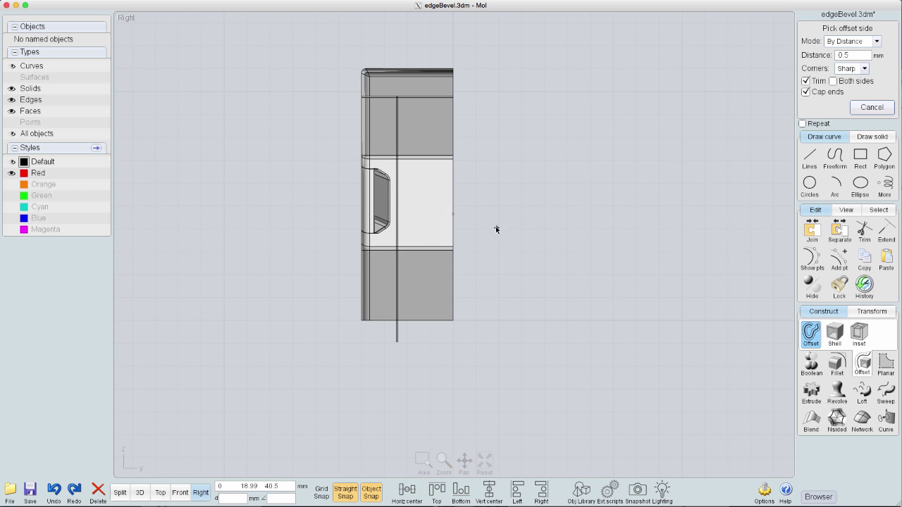
{"action": "left_click", "coordinate": [385, 247]}
{"action": "scroll", "coordinate": [562, 179], "scroll_direction": "up", "scroll_amount": 3}
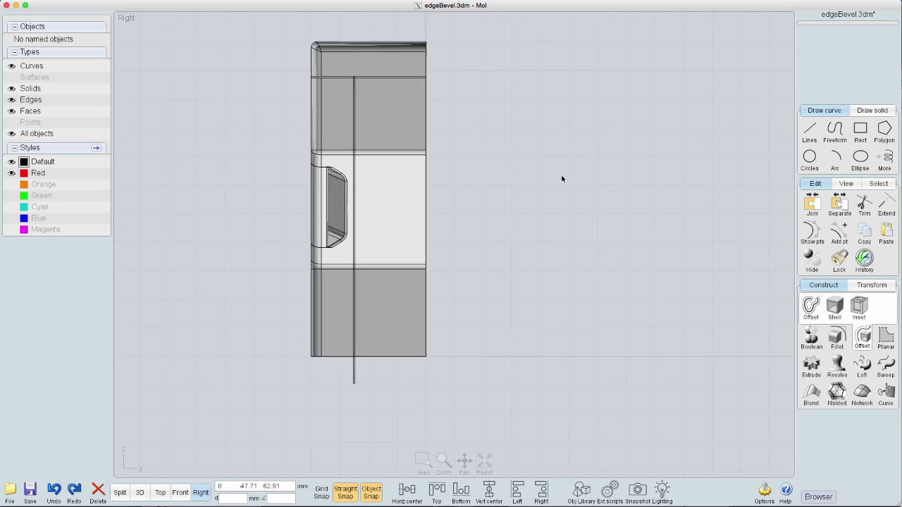
- Boolean-subtract the thin vertical outline from the lower body to cut a groove down its end face
{"action": "left_click", "coordinate": [386, 111]}
{"action": "left_click", "coordinate": [812, 337]}
{"action": "left_click", "coordinate": [811, 304]}
{"action": "left_click", "coordinate": [302, 64]}
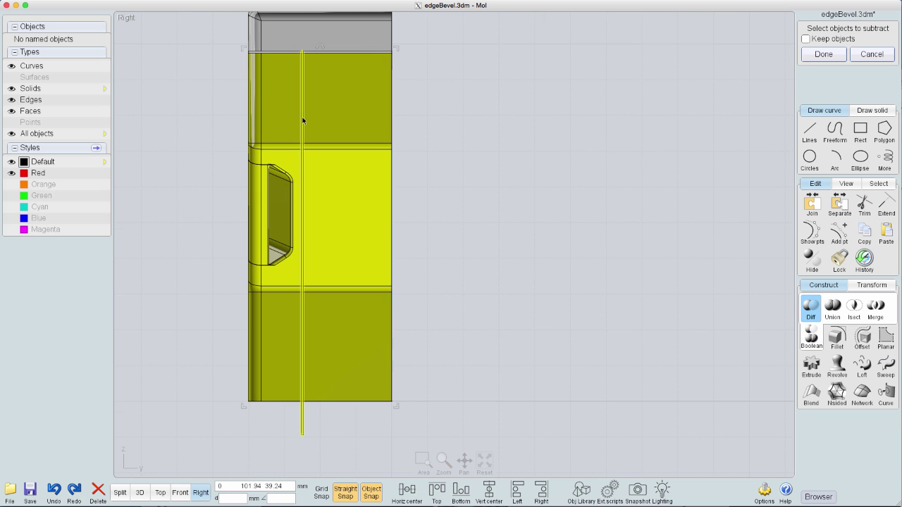
{"action": "right_click", "coordinate": [536, 118]}
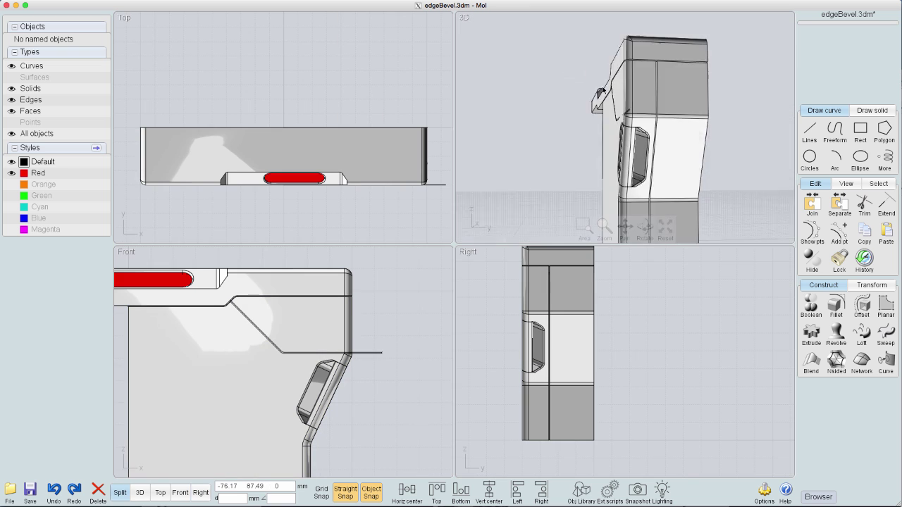
- Boolean-subtract the slanted-and-horizontal thin outline from the lower body's front face and delete the leftover geometry
{"action": "left_click_drag", "start_coordinate": [704, 141], "coordinate": [761, 162]}
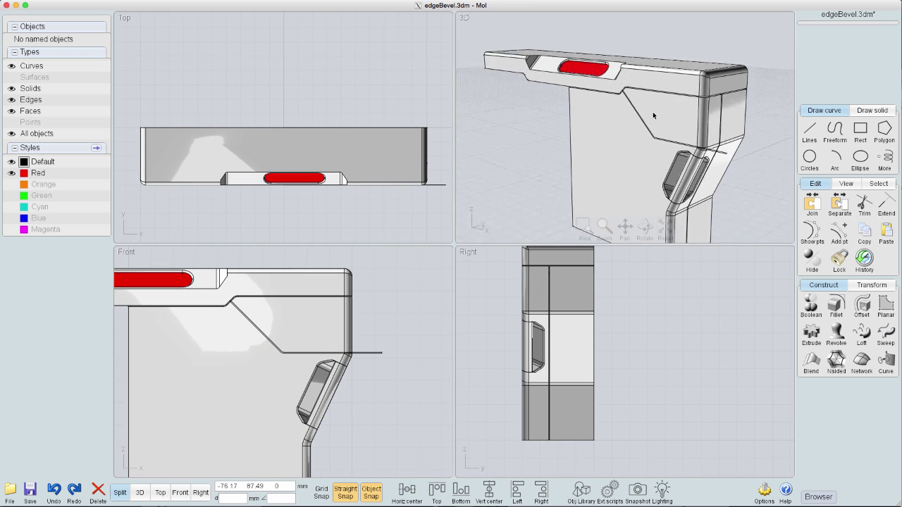
{"action": "left_click", "coordinate": [634, 162]}
{"action": "right_click", "coordinate": [783, 184]}
{"action": "left_click", "coordinate": [717, 157]}
{"action": "right_click", "coordinate": [753, 170]}
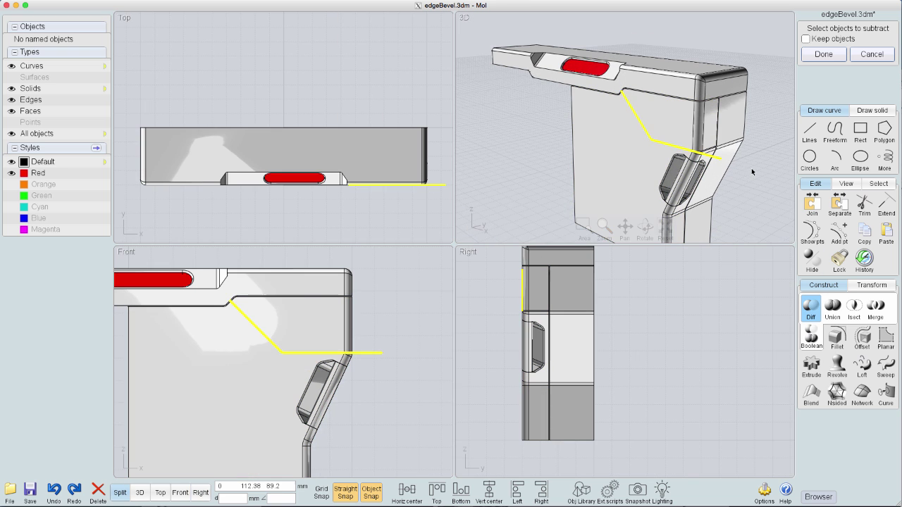
{"action": "key", "text": "Delete"}
{"action": "mouse_move", "coordinate": [594, 173]}
{"action": "right_mouse_down"}
{"action": "mouse_move", "coordinate": [576, 141]}
{"action": "mouse_move", "coordinate": [556, 162]}
{"action": "mouse_move", "coordinate": [616, 157]}
{"action": "mouse_move", "coordinate": [603, 167]}
{"action": "mouse_move", "coordinate": [554, 157]}
{"action": "mouse_move", "coordinate": [598, 177]}
{"action": "mouse_move", "coordinate": [648, 159]}
{"action": "mouse_move", "coordinate": [600, 168]}
{"action": "right_mouse_up"}
{"action": "scroll", "coordinate": [604, 173], "scroll_direction": "down", "scroll_amount": 4}
{"action": "scroll", "coordinate": [656, 157], "scroll_direction": "up", "scroll_amount": 4}
{"action": "scroll", "coordinate": [657, 157], "scroll_direction": "down", "scroll_amount": 3}
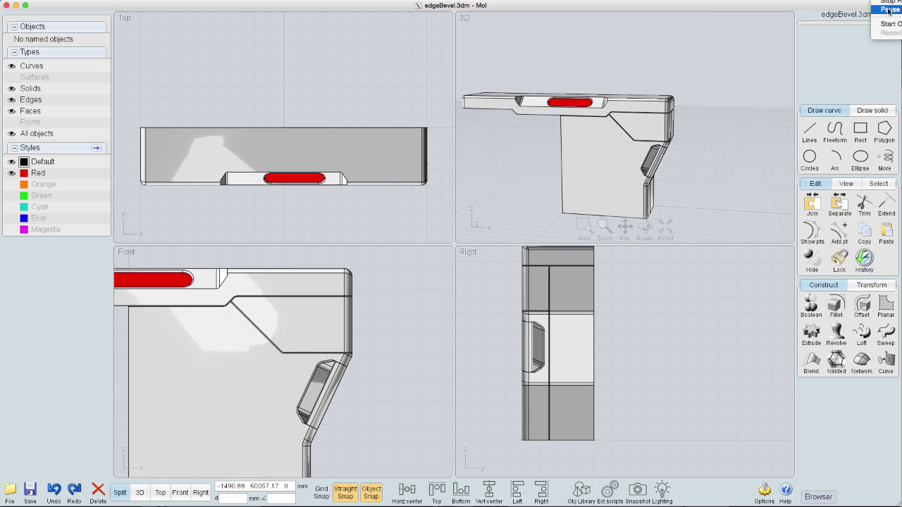
{"action": "scroll", "coordinate": [591, 183], "scroll_direction": "down", "scroll_amount": 3}
- In the Front view, draw a polyline from outside the lower body, horizontally at about 9.8 mm height, slanting down past the bottom edge
{"action": "left_click", "coordinate": [317, 449]}
{"action": "key", "text": "space"}
{"action": "scroll", "coordinate": [500, 297], "scroll_direction": "down", "scroll_amount": 4}
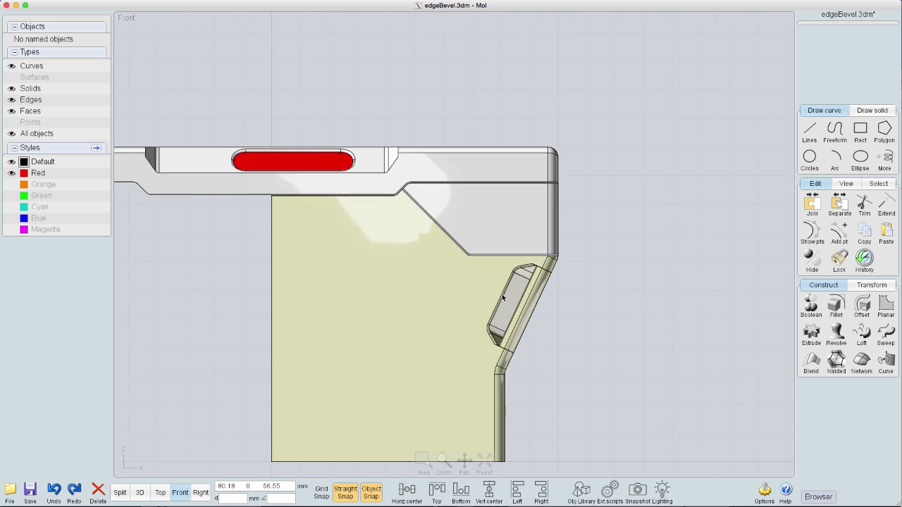
{"action": "right_click_drag", "start_coordinate": [501, 297], "coordinate": [549, 247]}
{"action": "key", "text": "l"}
{"action": "left_click", "coordinate": [350, 357]}
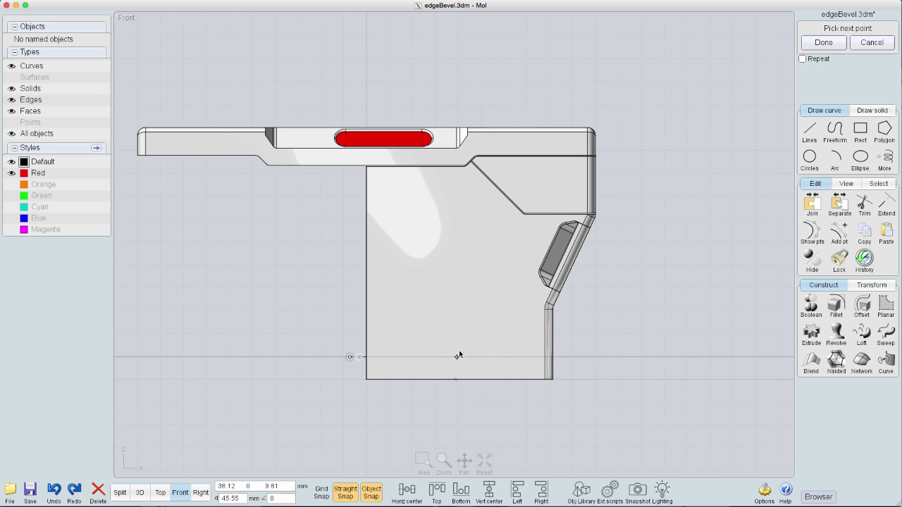
{"action": "left_click", "coordinate": [498, 357]}
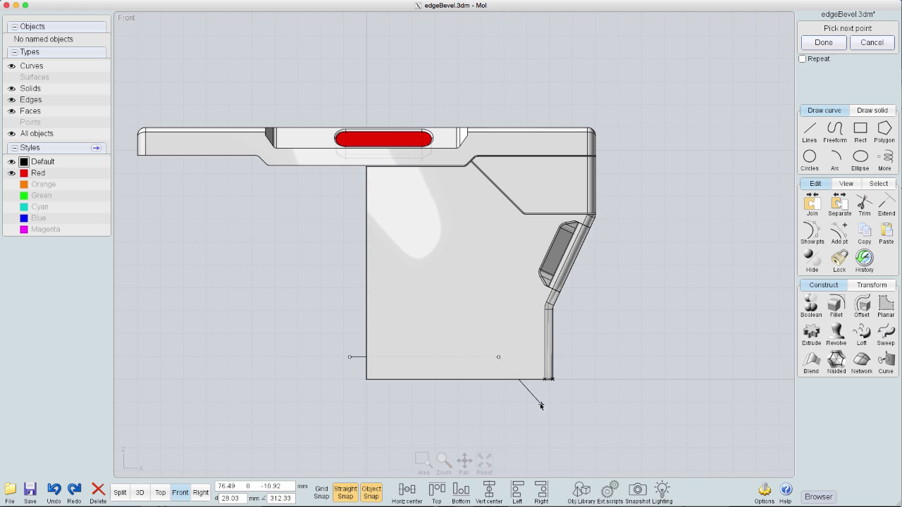
{"action": "left_click", "coordinate": [535, 402]}
{"action": "right_click", "coordinate": [592, 415]}
- Fillet the lower polyline's corner with a 3 mm radius and offset it by 0.5 mm with trimmed, capped ends
{"action": "left_click", "coordinate": [522, 388]}
{"action": "key", "text": "f"}
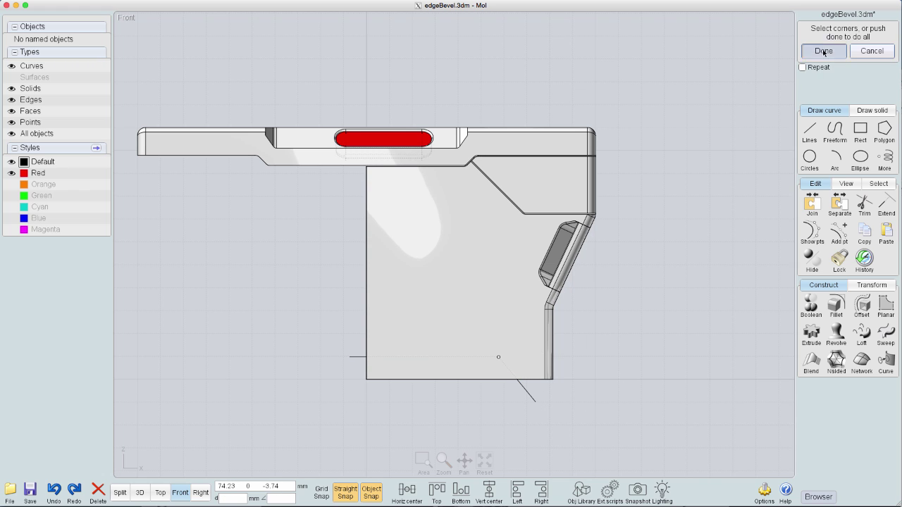
{"action": "left_click", "coordinate": [823, 52]}
{"action": "left_click", "coordinate": [835, 42]}
{"action": "left_click", "coordinate": [883, 144]}
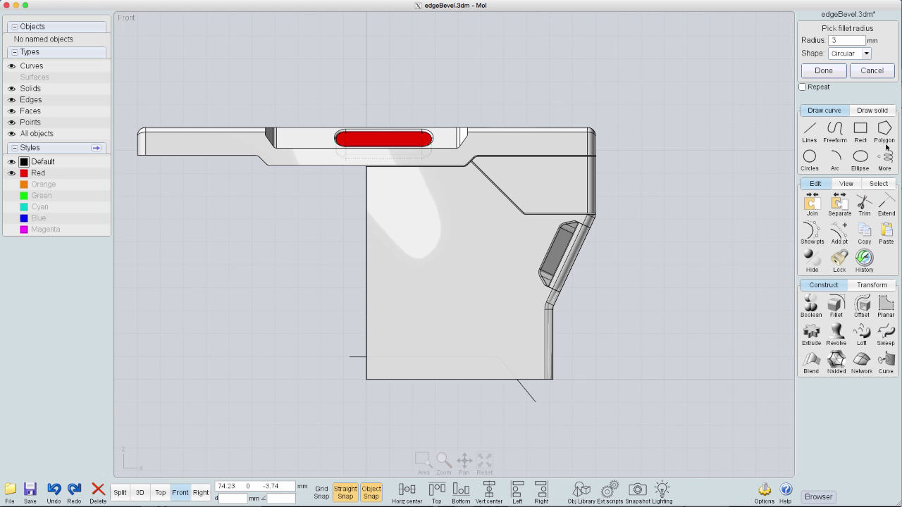
{"action": "left_click", "coordinate": [838, 72]}
{"action": "left_click", "coordinate": [863, 304]}
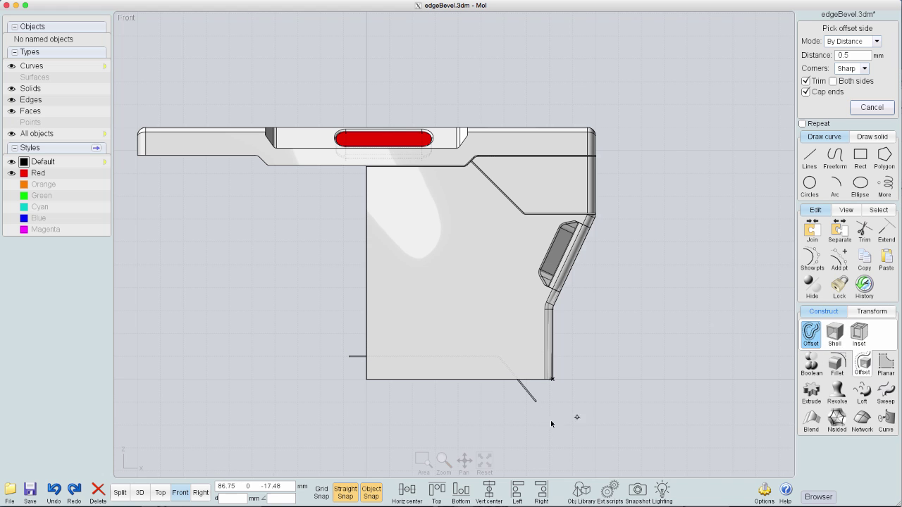
{"action": "left_click", "coordinate": [490, 305]}
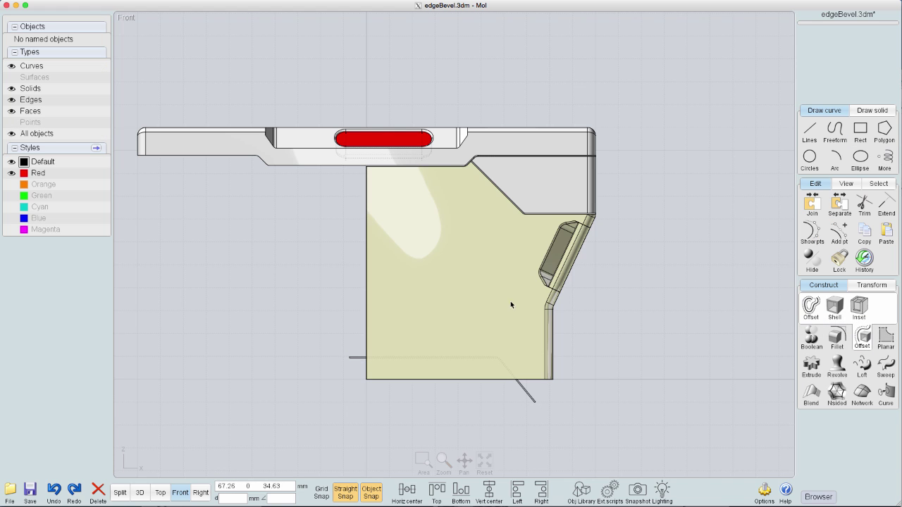
- Boolean-subtract the lower filleted outline from the lower body to cut a groove near its base
{"action": "left_click", "coordinate": [466, 302]}
{"action": "left_click", "coordinate": [811, 337]}
{"action": "left_click", "coordinate": [810, 308]}
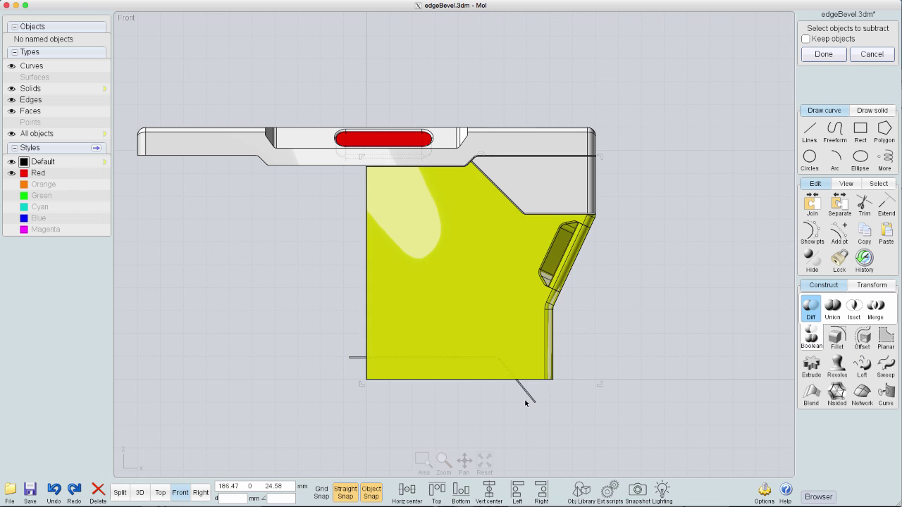
{"action": "left_click", "coordinate": [527, 396]}
{"action": "right_click", "coordinate": [656, 328]}
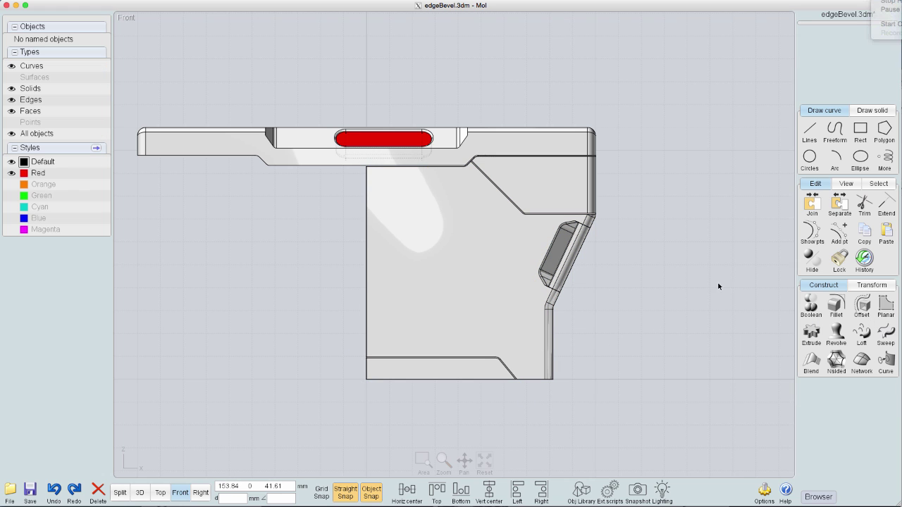
- Draw a vertical line from the upper groove down to the base groove and offset it by 0.5 mm with capped ends
{"action": "key", "text": "l"}
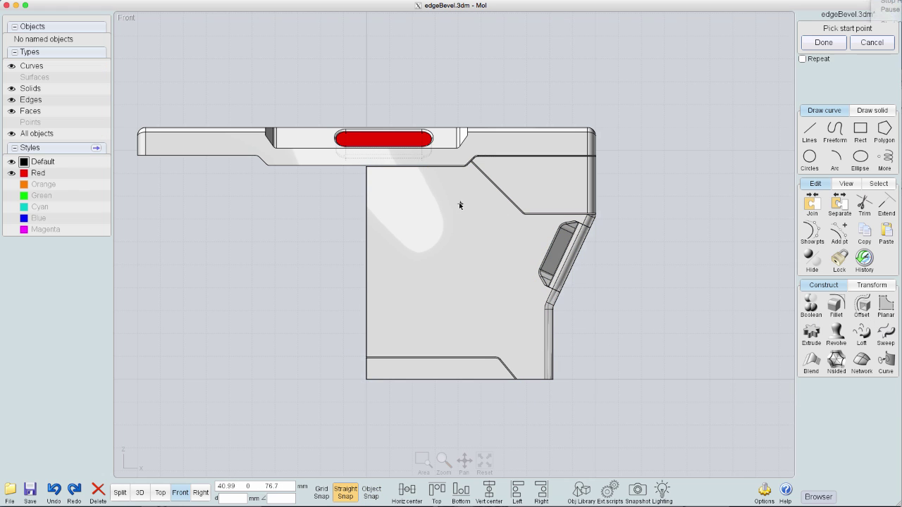
{"action": "scroll", "coordinate": [479, 171], "scroll_direction": "up", "scroll_amount": 1}
{"action": "scroll", "coordinate": [426, 158], "scroll_direction": "up", "scroll_amount": 3}
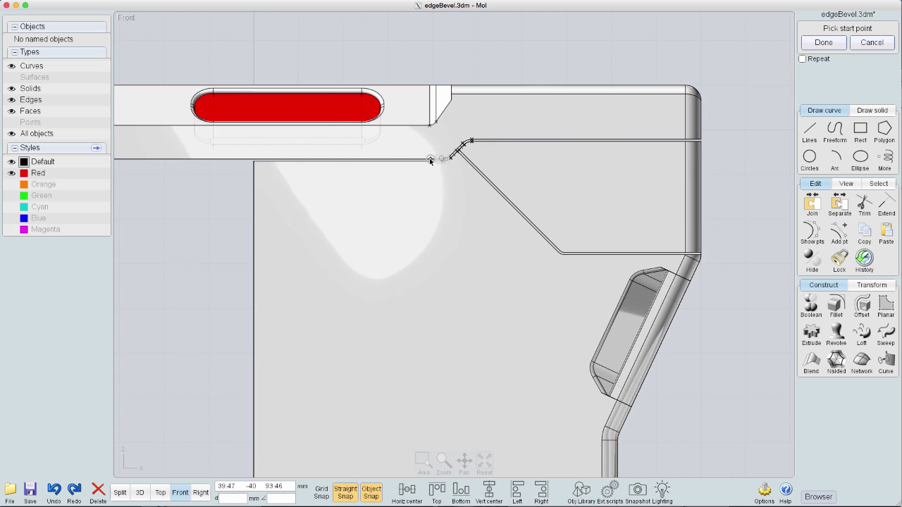
{"action": "left_click", "coordinate": [429, 157]}
{"action": "scroll", "coordinate": [444, 296], "scroll_direction": "down", "scroll_amount": 3}
{"action": "left_click", "coordinate": [462, 389]}
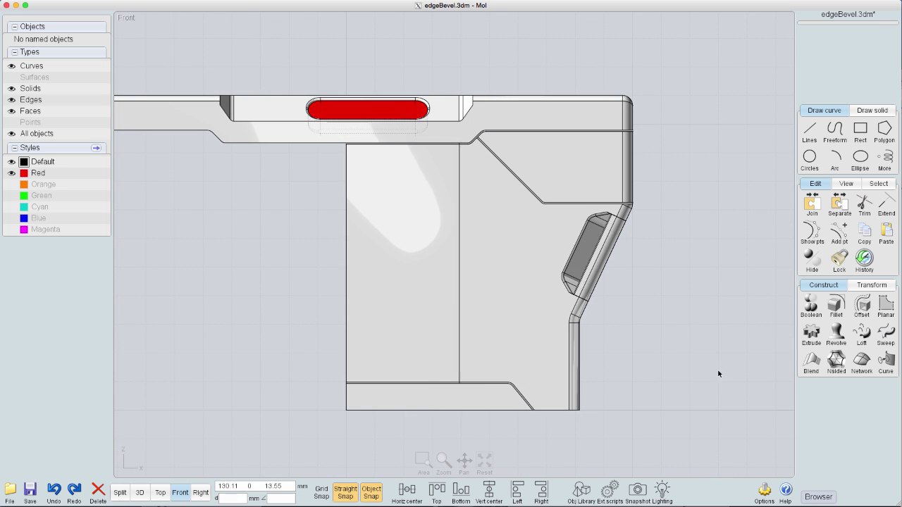
{"action": "left_click", "coordinate": [861, 304]}
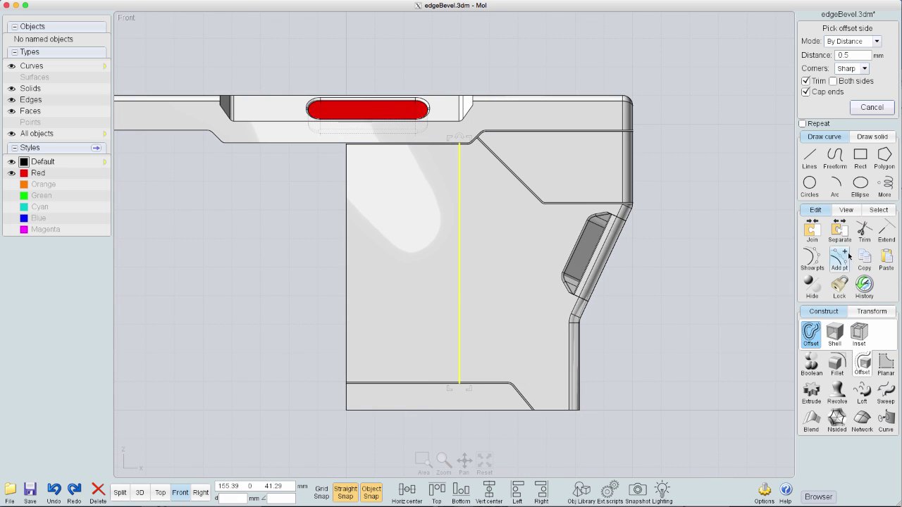
{"action": "left_click", "coordinate": [696, 184]}
- Boolean-subtract the vertical outline on the front face from the lower body and delete the leftover geometry
{"action": "left_click", "coordinate": [540, 303]}
{"action": "key", "text": "d"}
{"action": "left_click", "coordinate": [459, 258]}
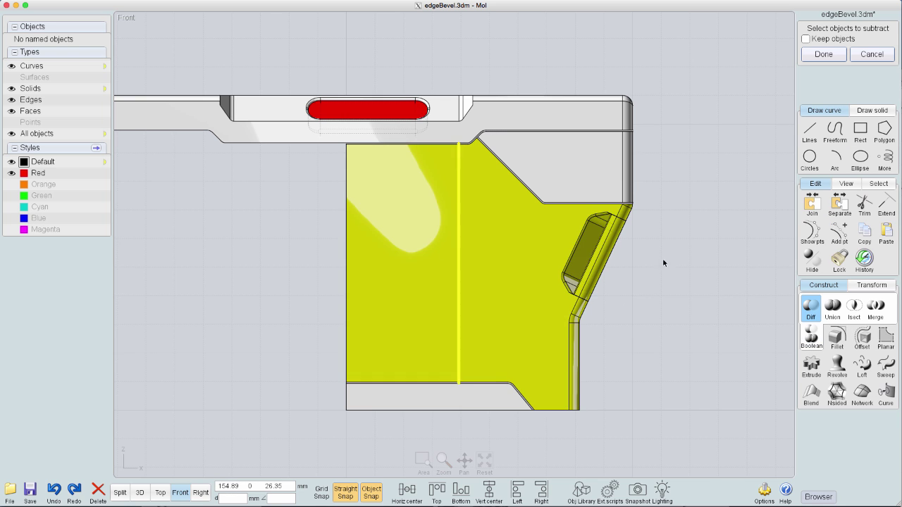
{"action": "left_click", "coordinate": [823, 54]}
{"action": "key", "text": "Delete"}
- Draw and select a stepped polyline about 43 mm wide and 4 mm high, from outside the body down at 315° and across to the vertical groove
{"action": "middle_click_drag", "start_coordinate": [672, 277], "coordinate": [697, 269]}
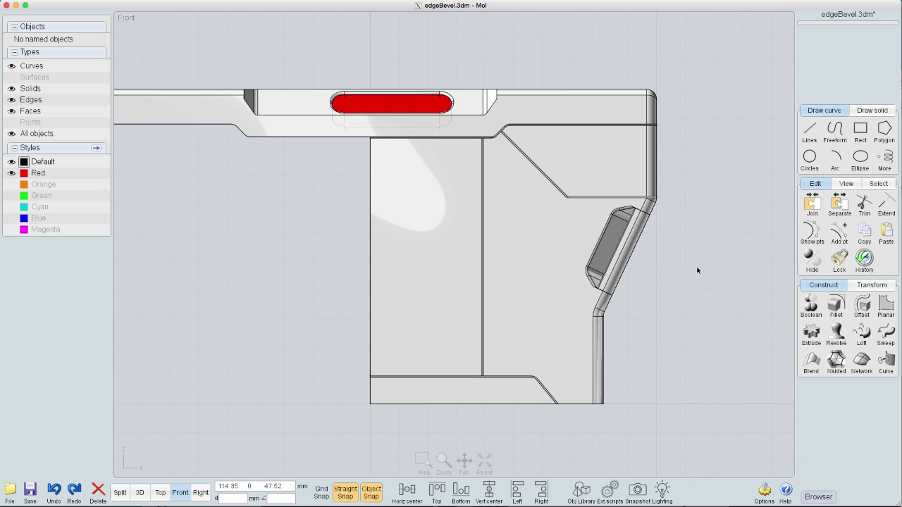
{"action": "scroll", "coordinate": [255, 237], "scroll_direction": "up", "scroll_amount": 2}
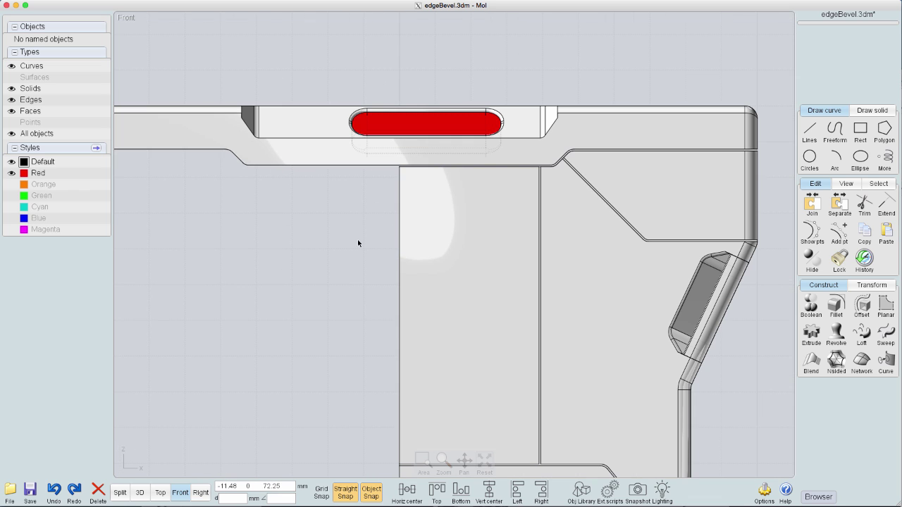
{"action": "key", "text": "l"}
{"action": "left_click", "coordinate": [384, 203]}
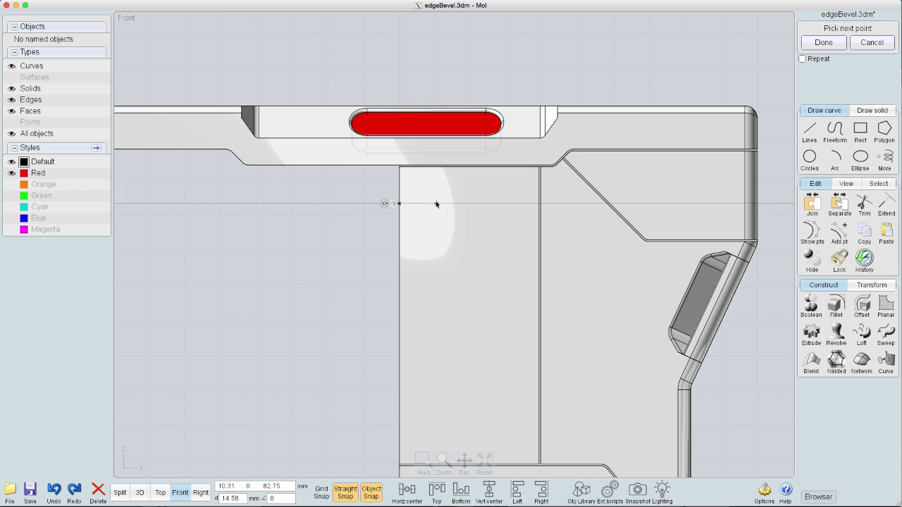
{"action": "left_click", "coordinate": [451, 203]}
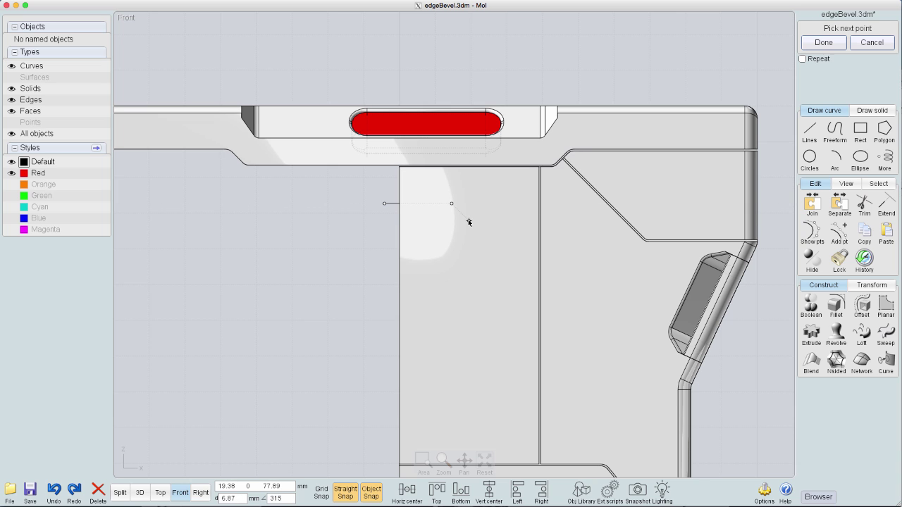
{"action": "left_click", "coordinate": [469, 217]}
{"action": "right_click", "coordinate": [350, 273]}
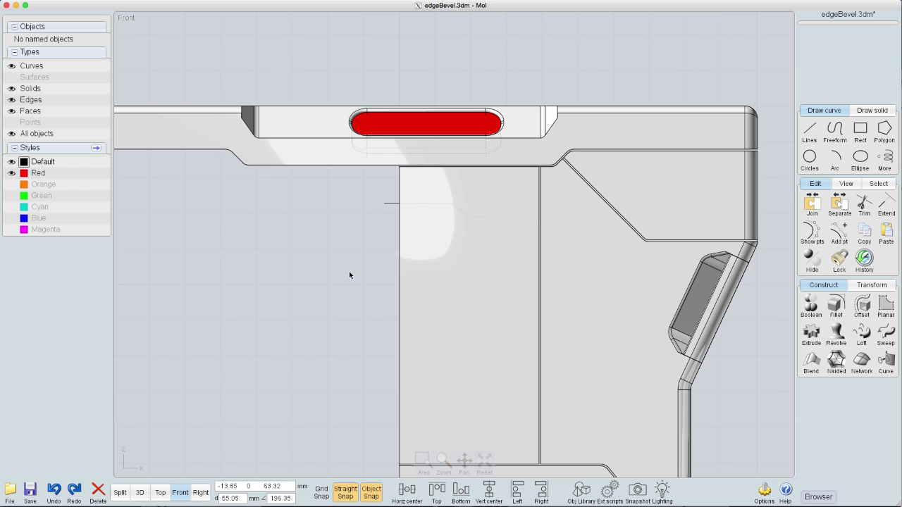
{"action": "left_click", "coordinate": [388, 203]}
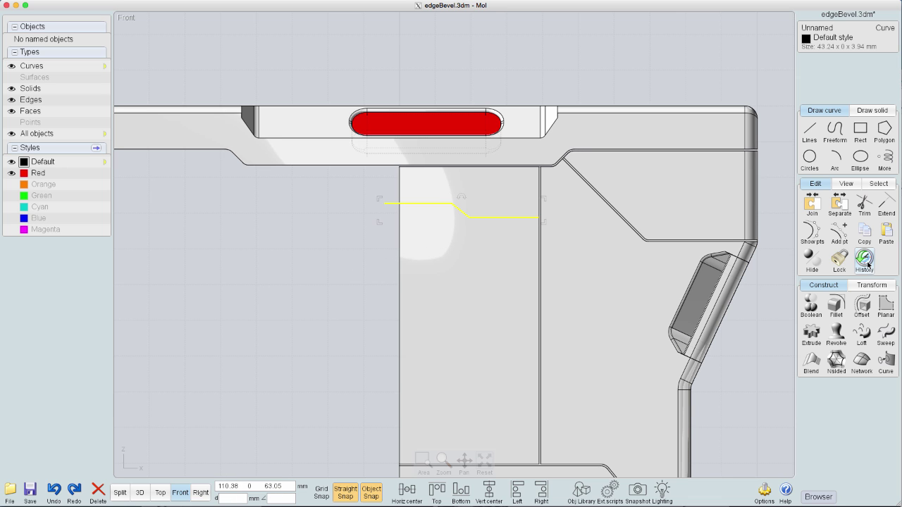
- Offset the stepped polyline by 0.5 mm with capped ends to form a closed outline
{"action": "left_click", "coordinate": [868, 306]}
{"action": "left_click", "coordinate": [812, 307]}
{"action": "left_click", "coordinate": [455, 258]}
{"action": "left_click", "coordinate": [392, 205]}
{"action": "key", "text": "f"}
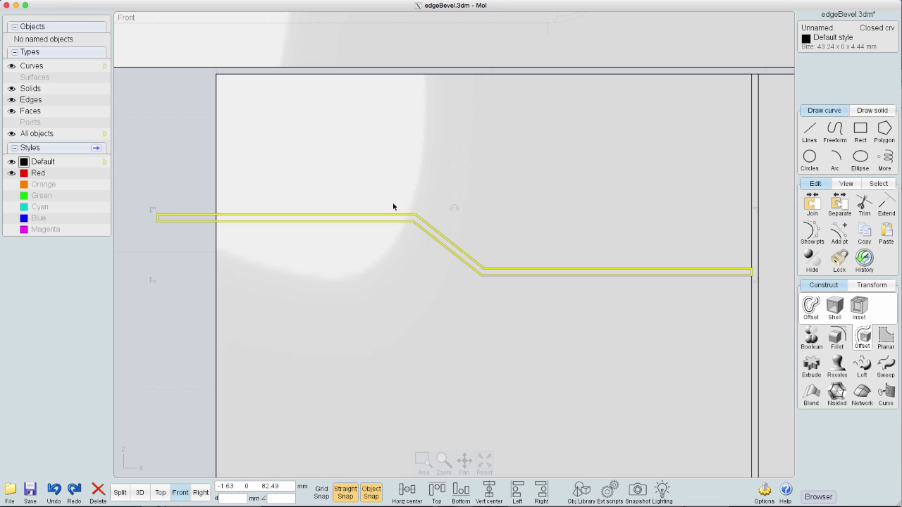
- Lower the outline's outer bottom points and bottom-align them with the next corner to form one straight base edge
{"action": "left_click", "coordinate": [839, 205]}
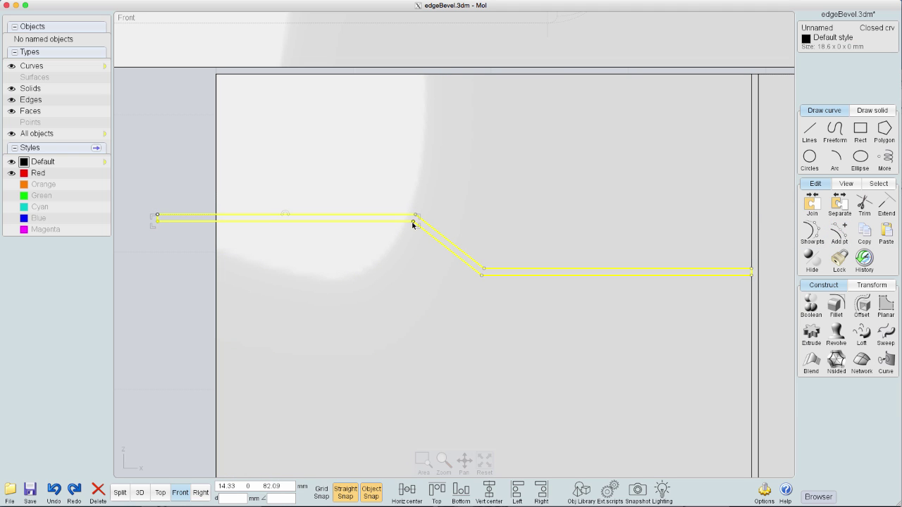
{"action": "left_click_drag", "start_coordinate": [414, 222], "coordinate": [413, 275]}
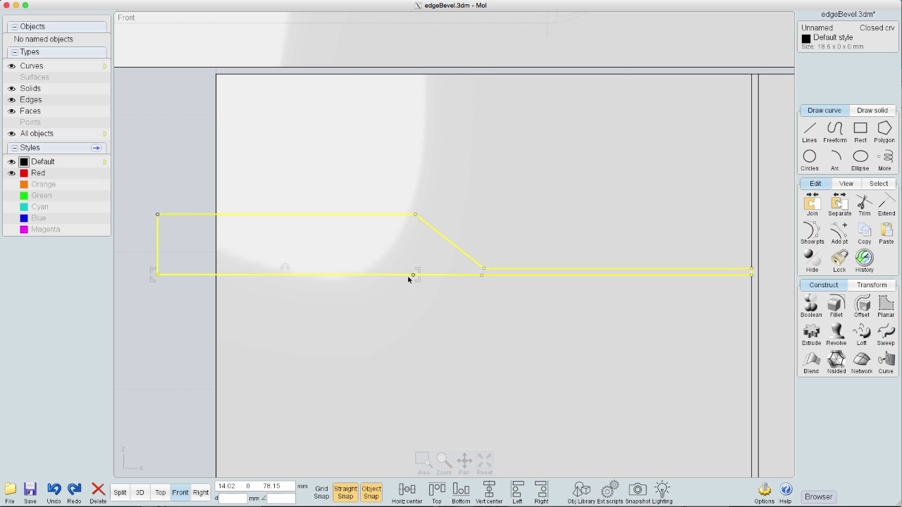
{"action": "scroll", "coordinate": [418, 283], "scroll_direction": "up", "scroll_amount": 2}
{"action": "scroll", "coordinate": [510, 280], "scroll_direction": "down", "scroll_amount": 5}
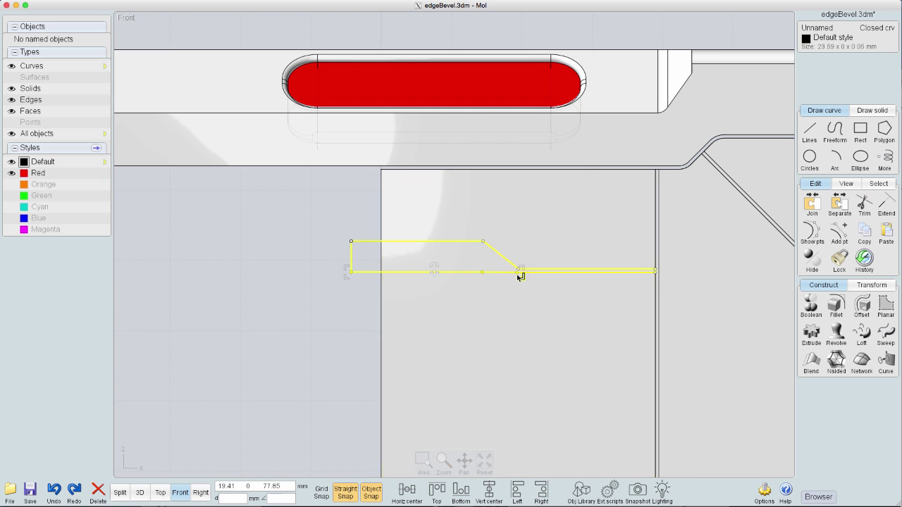
{"action": "left_click", "coordinate": [461, 492]}
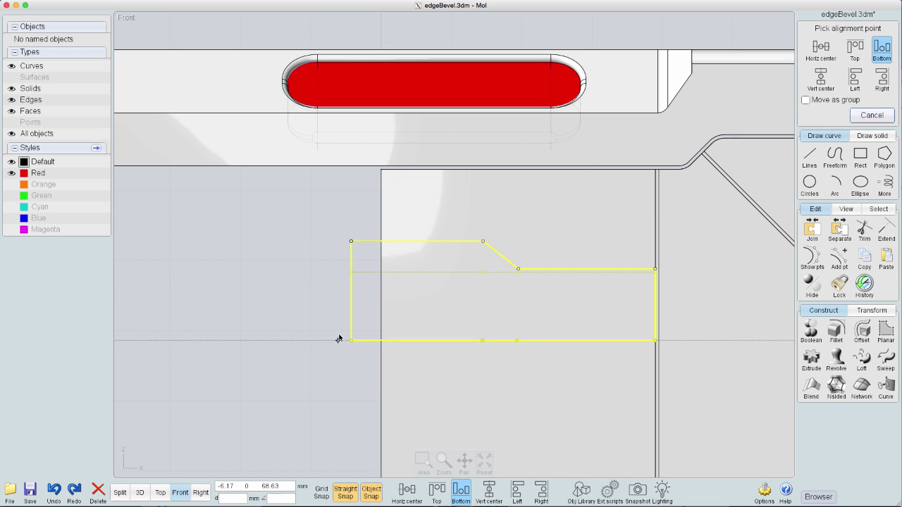
{"action": "left_click", "coordinate": [347, 270]}
{"action": "scroll", "coordinate": [332, 316], "scroll_direction": "down", "scroll_amount": 1}
{"action": "scroll", "coordinate": [436, 268], "scroll_direction": "up", "scroll_amount": 2}
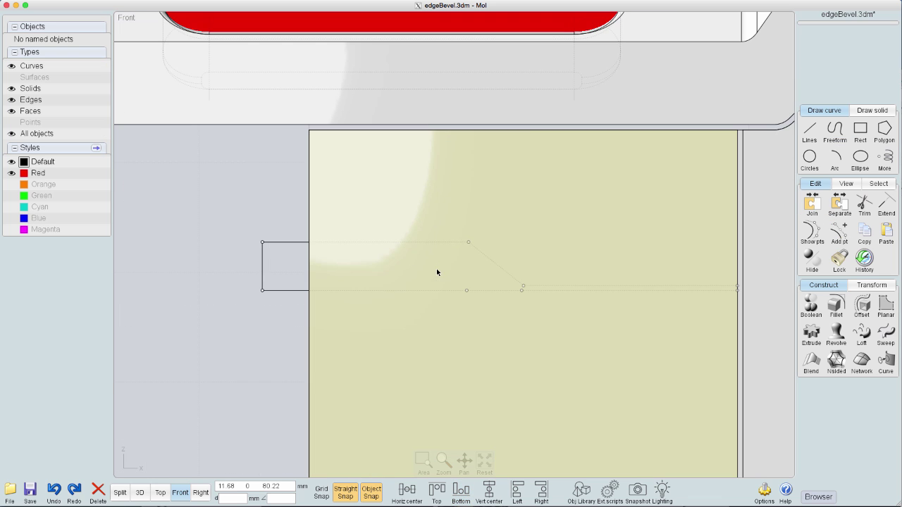
- Try to fillet all corners of the stepped outline with a 3.5 mm radius
{"action": "left_click", "coordinate": [290, 289]}
{"action": "left_click", "coordinate": [812, 236]}
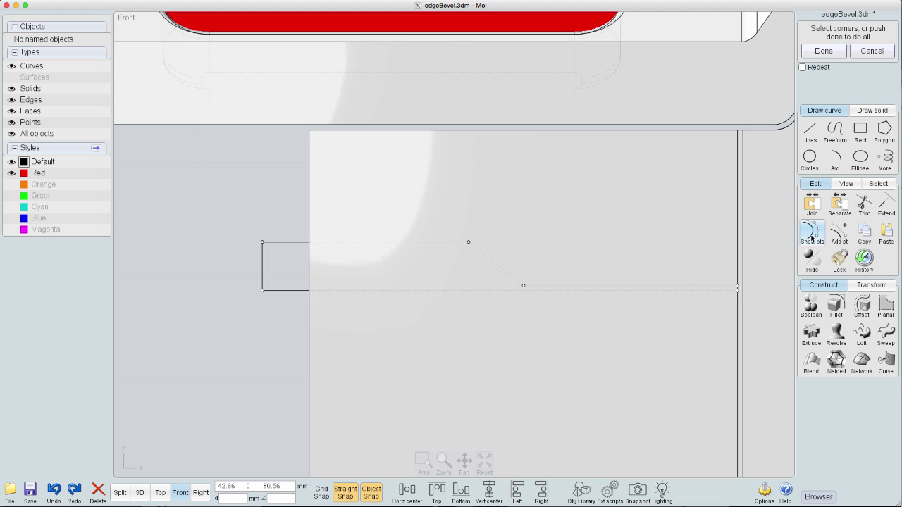
{"action": "left_click", "coordinate": [823, 51]}
{"action": "left_click", "coordinate": [848, 41]}
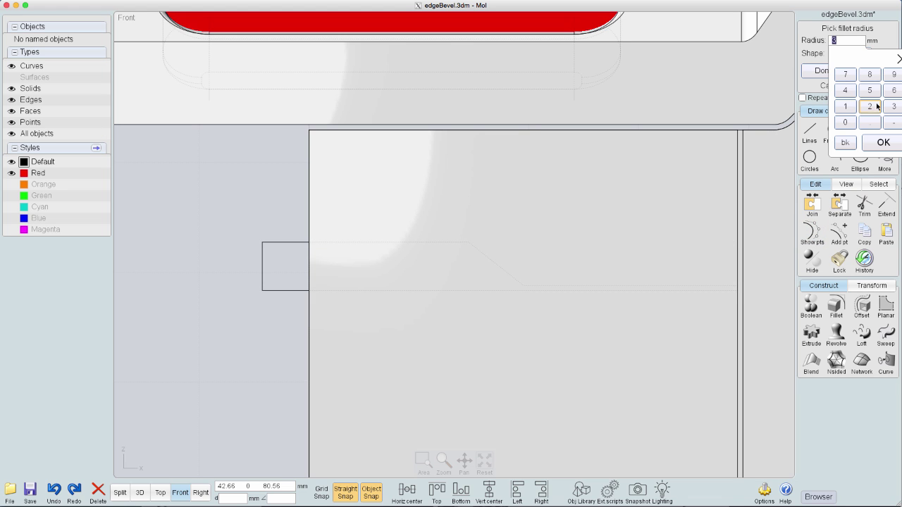
{"action": "left_click", "coordinate": [873, 95]}
{"action": "left_click", "coordinate": [883, 142]}
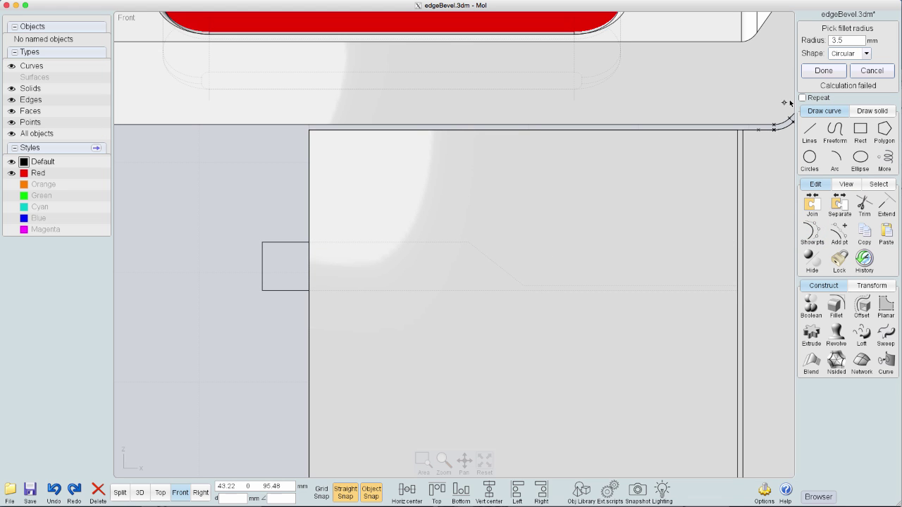
{"action": "left_click", "coordinate": [874, 73]}
- Fillet the two corners at the ends of the outline's sloped segment with a 2 mm radius
{"action": "right_click", "coordinate": [473, 298]}
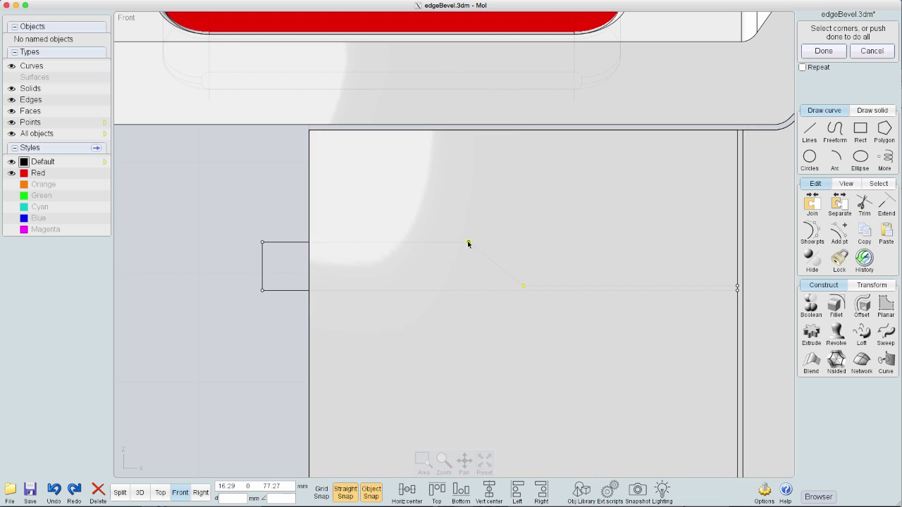
{"action": "left_click", "coordinate": [825, 50]}
{"action": "left_click", "coordinate": [893, 106]}
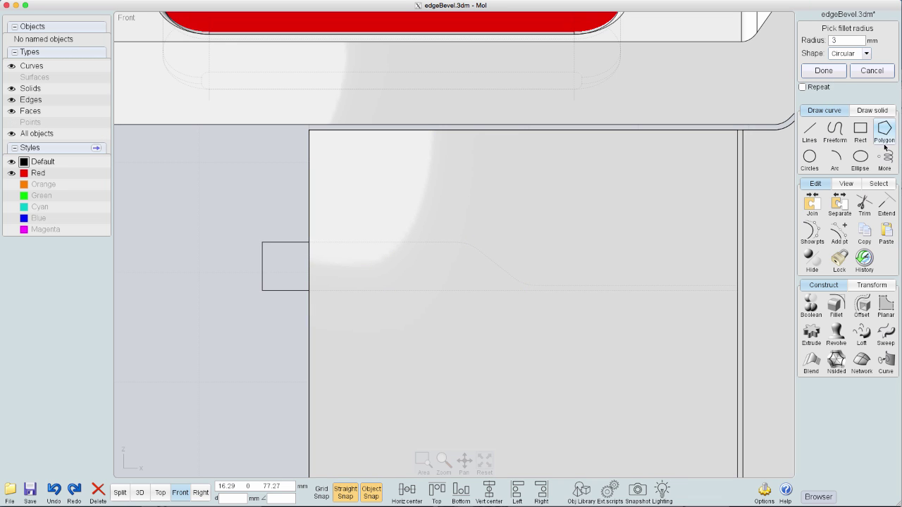
{"action": "left_click", "coordinate": [879, 141]}
{"action": "left_click", "coordinate": [847, 41]}
{"action": "left_click", "coordinate": [871, 107]}
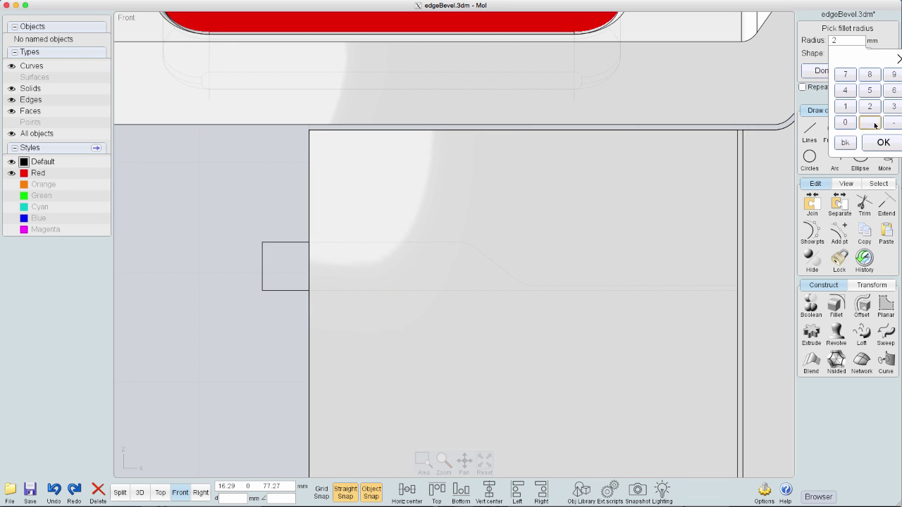
{"action": "left_click", "coordinate": [881, 143]}
{"action": "scroll", "coordinate": [656, 265], "scroll_direction": "down", "scroll_amount": 3}
{"action": "scroll", "coordinate": [672, 263], "scroll_direction": "up", "scroll_amount": 2}
{"action": "left_click", "coordinate": [819, 72]}
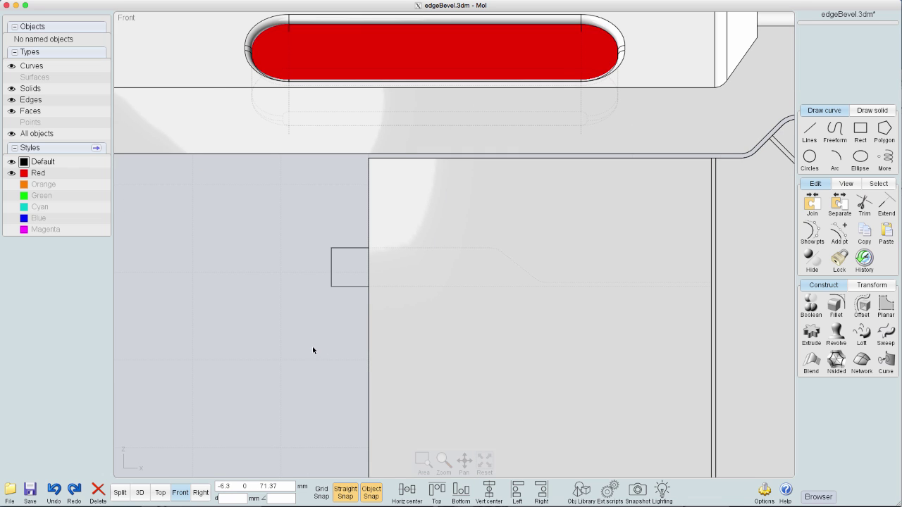
- Boolean-subtract the filleted stepped outline from the front panel solid below the upper groove
{"action": "left_click", "coordinate": [523, 221]}
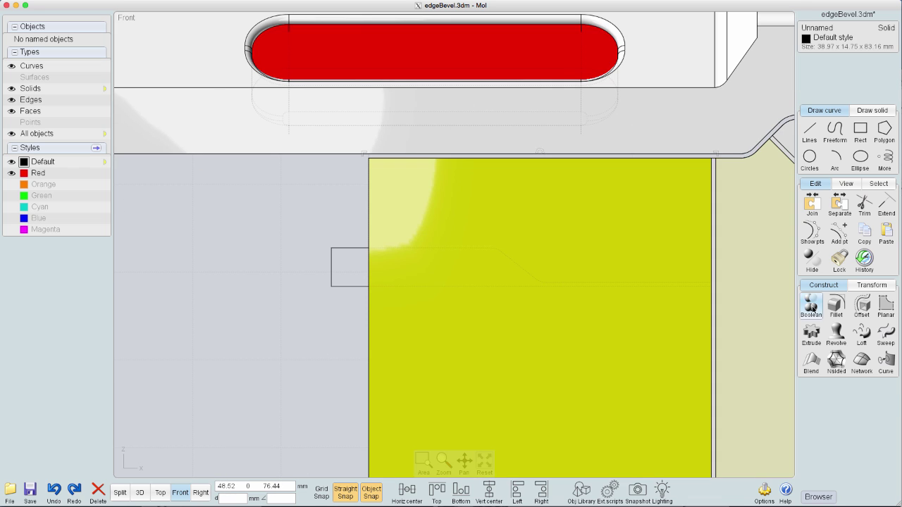
{"action": "left_click", "coordinate": [809, 305]}
{"action": "left_click", "coordinate": [805, 307]}
{"action": "left_click", "coordinate": [368, 260]}
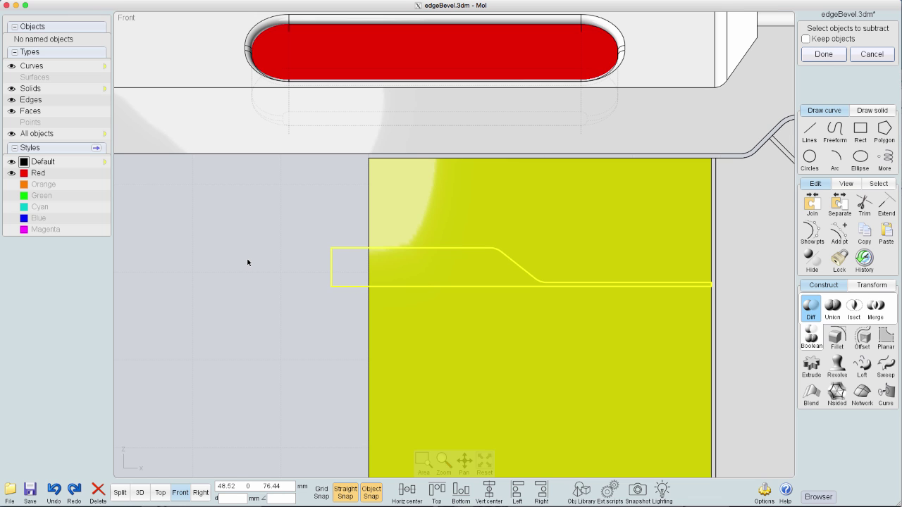
{"action": "key", "text": "Return"}
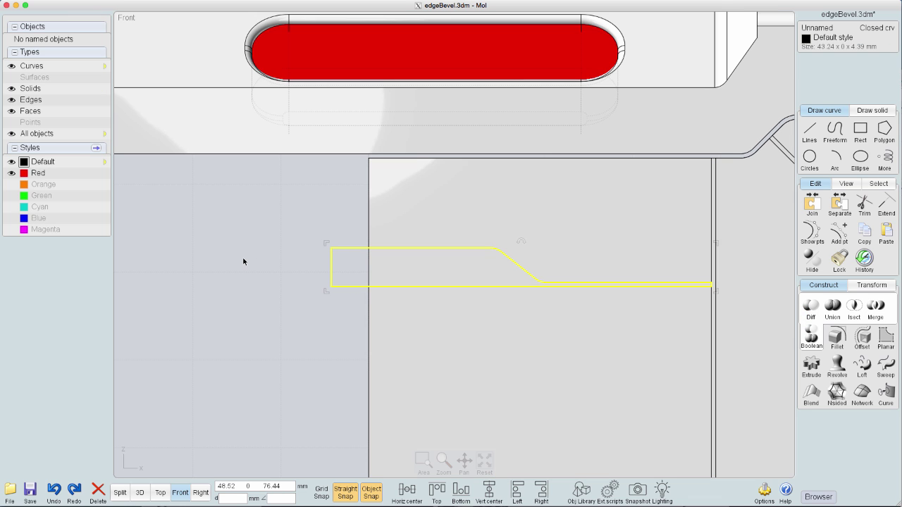
- Examine the stepped cut in the front panel from several angles in the 3D view
{"action": "left_click", "coordinate": [274, 268]}
{"action": "middle_click", "coordinate": [274, 268]}
{"action": "middle_click", "coordinate": [631, 142]}
{"action": "scroll", "coordinate": [631, 142], "scroll_direction": "down", "scroll_amount": 8}
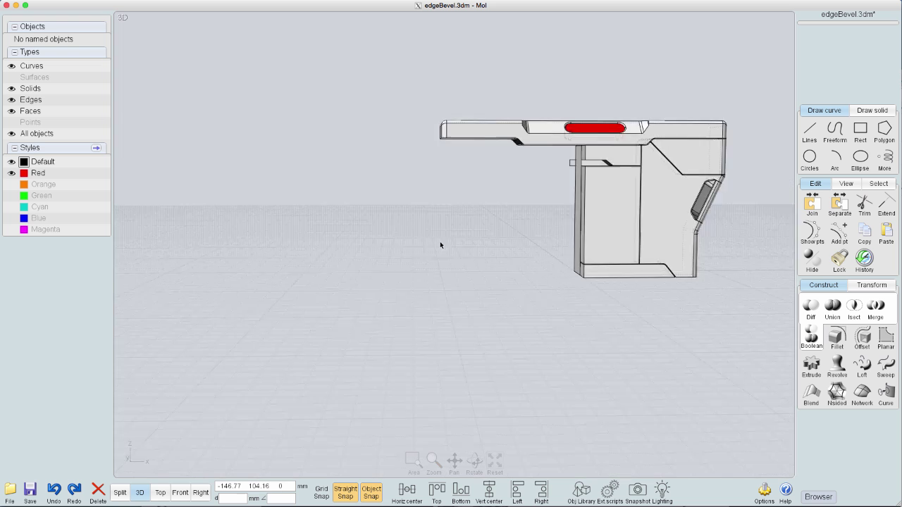
{"action": "right_click_drag", "start_coordinate": [441, 242], "coordinate": [599, 235]}
{"action": "left_click_drag", "start_coordinate": [598, 237], "coordinate": [348, 253]}
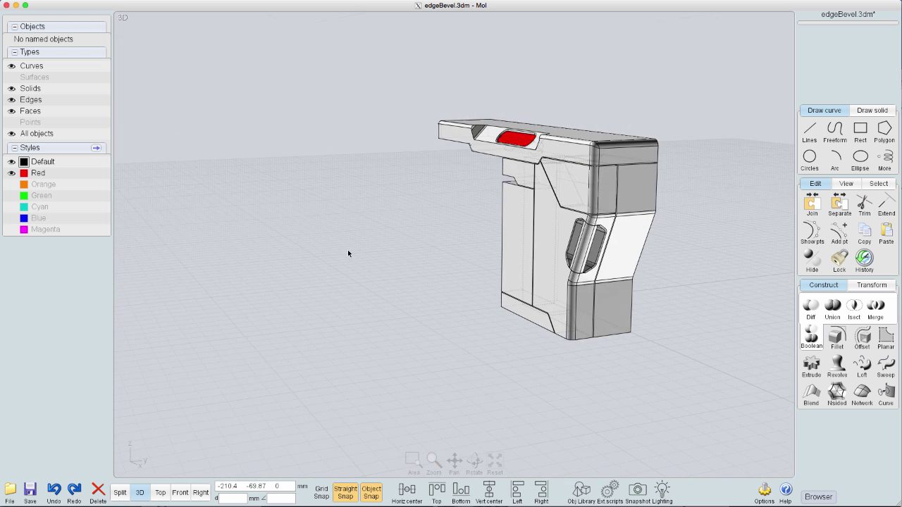
{"action": "scroll", "coordinate": [465, 211], "scroll_direction": "up", "scroll_amount": 3}
{"action": "scroll", "coordinate": [465, 212], "scroll_direction": "down", "scroll_amount": 3}
- Undo the Boolean cut made with the stepped outline
{"action": "key", "text": "ctrl+z"}
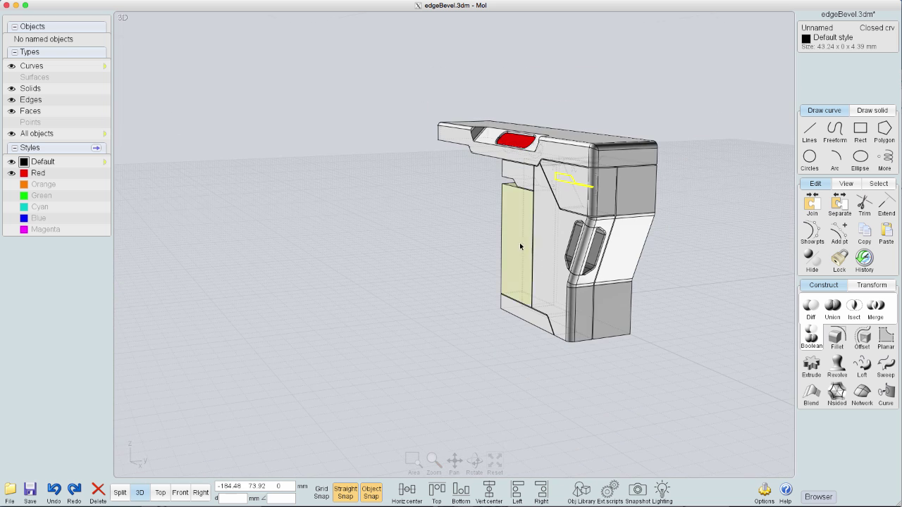
{"action": "key", "text": "Tab"}
{"action": "right_click", "coordinate": [570, 151]}
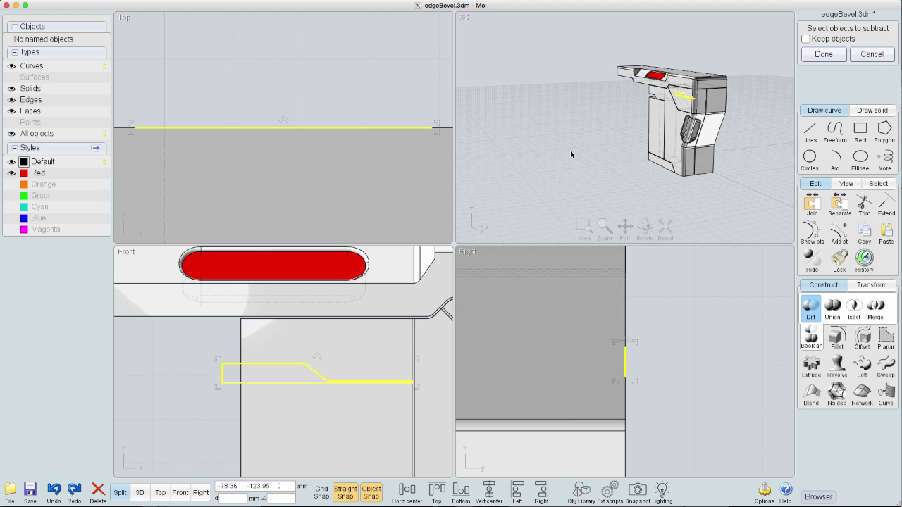
{"action": "key", "text": "ctrl+z"}
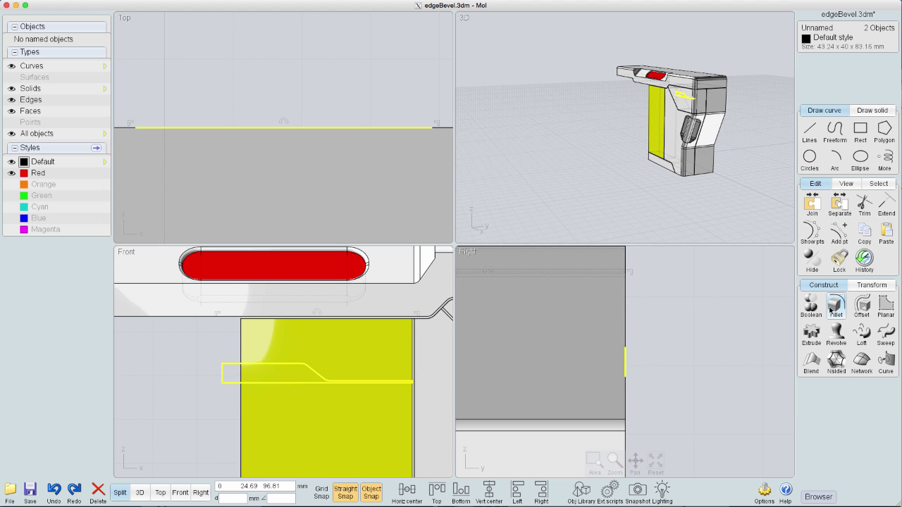
- Boolean-subtract the stepped outline from the front panel to split off a separate stepped piece
{"action": "left_click", "coordinate": [813, 308]}
{"action": "left_click", "coordinate": [813, 310]}
{"action": "right_click", "coordinate": [476, 332]}
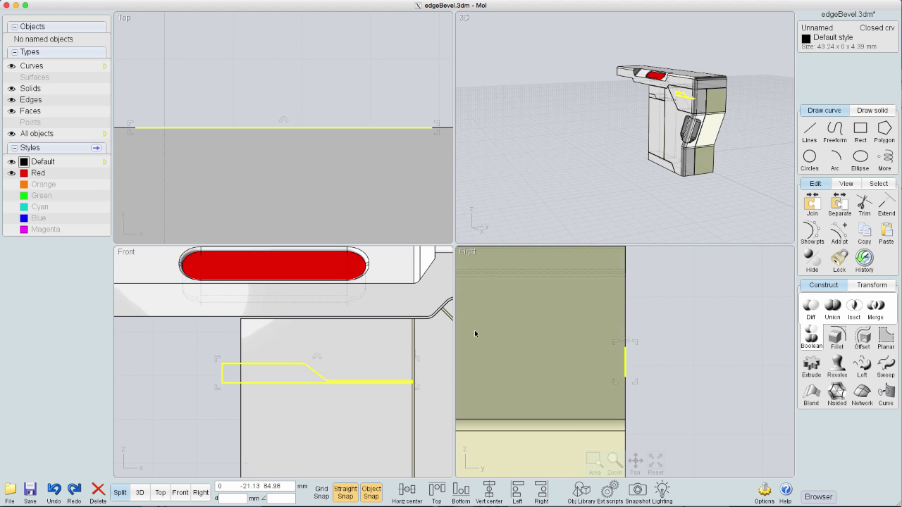
{"action": "left_click", "coordinate": [160, 368]}
- Isolate the stepped piece cut from the panel so that all other geometry is hidden
{"action": "left_click", "coordinate": [258, 373]}
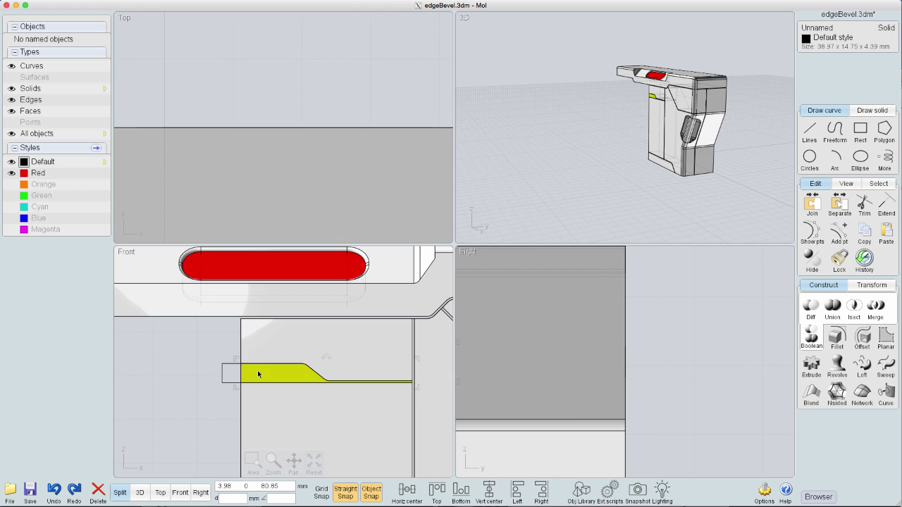
{"action": "key", "text": "f"}
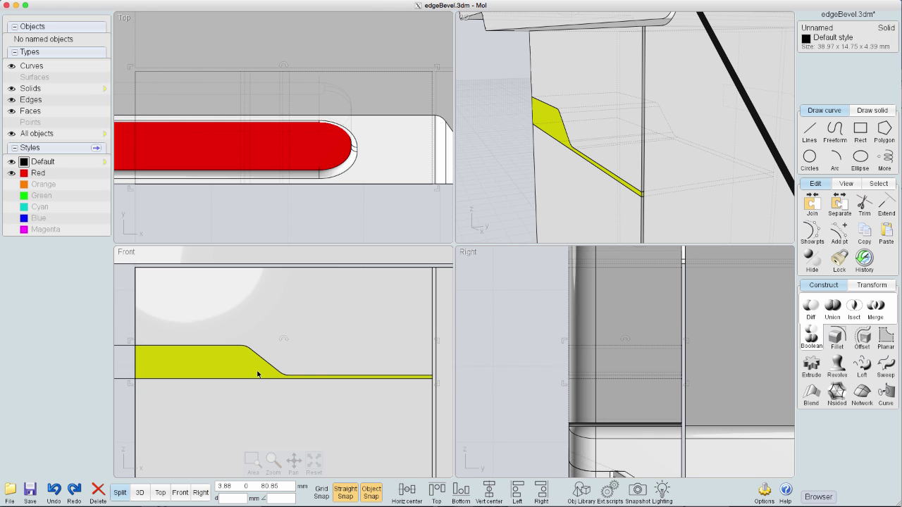
{"action": "key", "text": "i"}
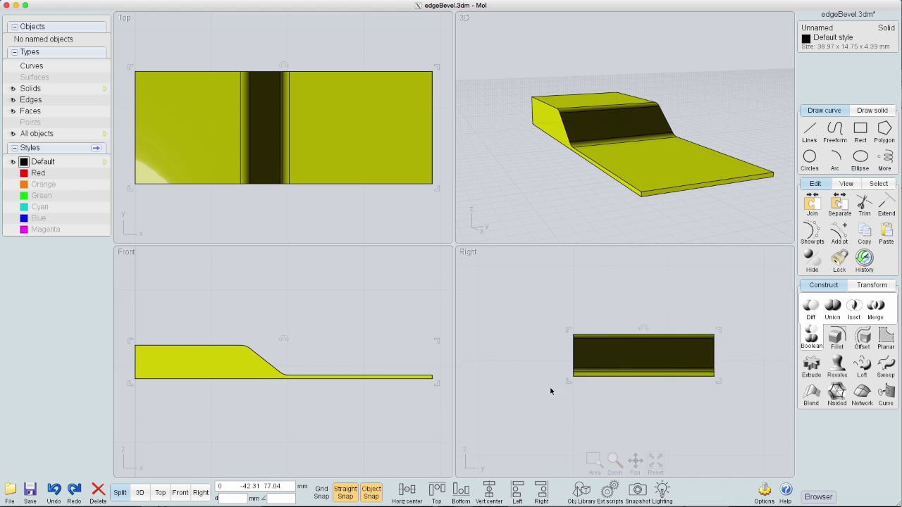
{"action": "scroll", "coordinate": [508, 323], "scroll_direction": "up", "scroll_amount": 5}
{"action": "key", "text": "l"}
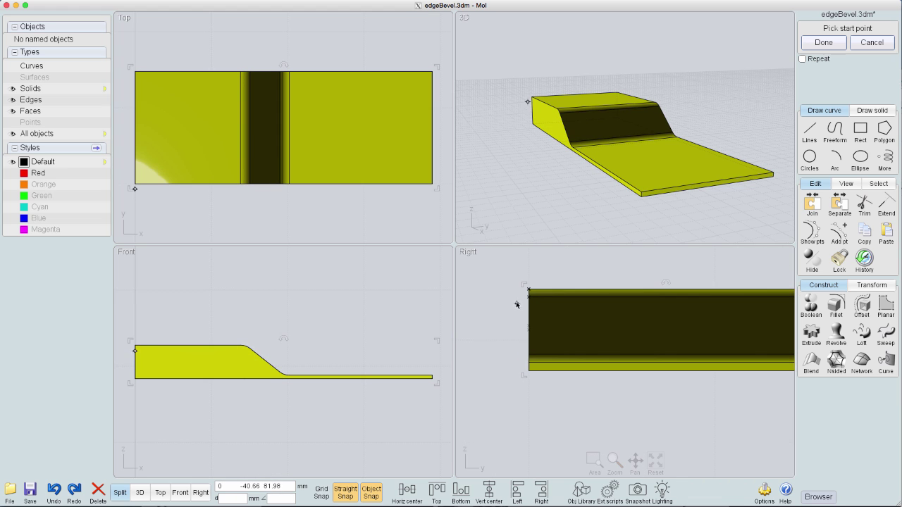
{"action": "left_click", "coordinate": [518, 302]}
{"action": "left_click", "coordinate": [549, 303]}
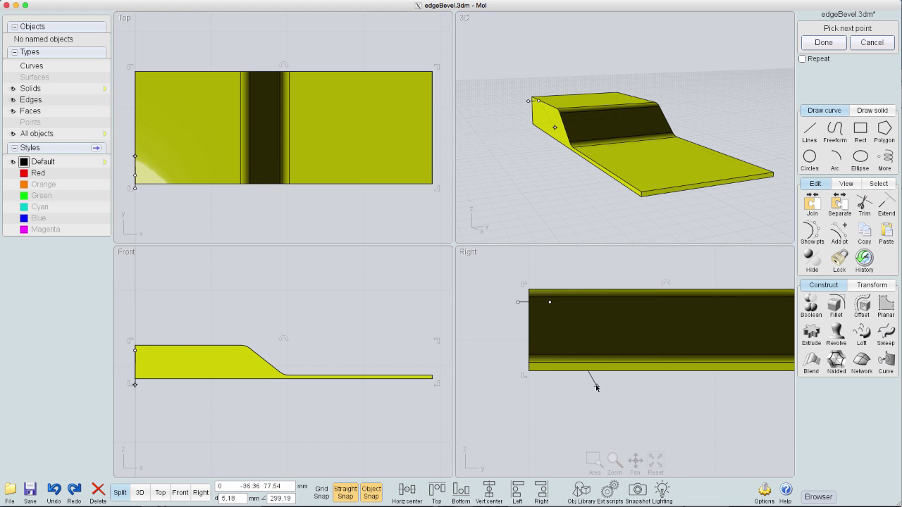
{"action": "key", "text": "Escape"}
- Draw and select a side-view polyline about 3 mm wide and 4 mm high, entering the piece's front horizontally and sloping down past its base
{"action": "right_click", "coordinate": [508, 303]}
{"action": "left_click", "coordinate": [515, 304]}
{"action": "left_click", "coordinate": [537, 304]}
{"action": "right_click", "coordinate": [595, 399]}
{"action": "left_click", "coordinate": [519, 305]}
{"action": "left_click", "coordinate": [837, 306]}
{"action": "left_click", "coordinate": [837, 307]}
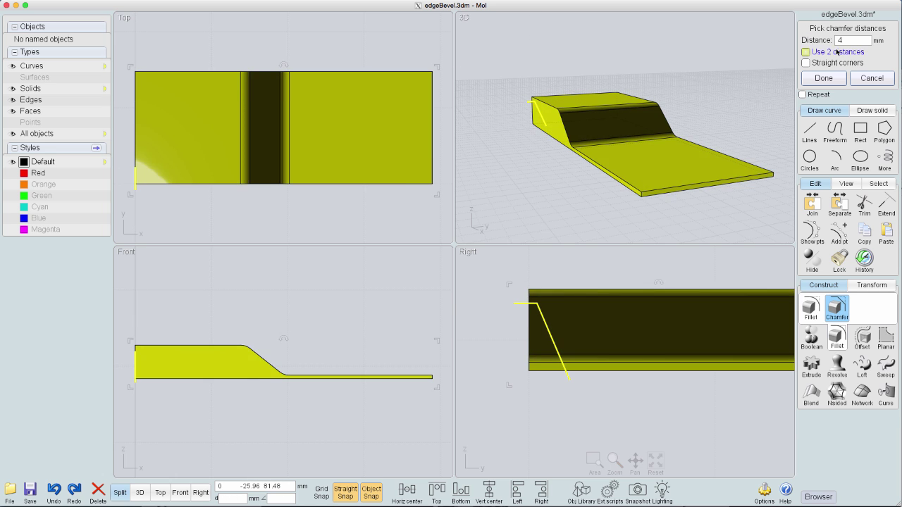
{"action": "left_click", "coordinate": [863, 76]}
{"action": "left_click", "coordinate": [477, 317]}
- Try to fillet the bend of the side-view polyline with a 4 mm radius
{"action": "left_click", "coordinate": [519, 304]}
{"action": "left_click", "coordinate": [811, 307]}
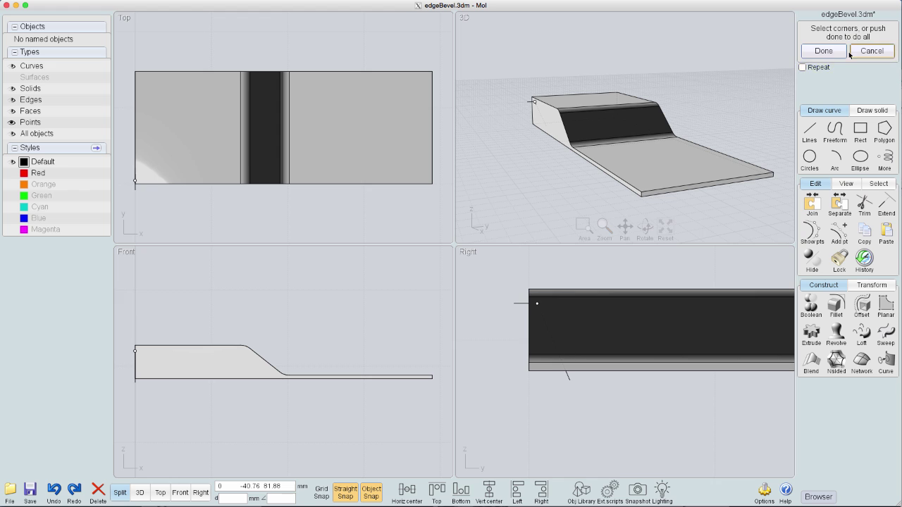
{"action": "left_click", "coordinate": [833, 53]}
{"action": "scroll", "coordinate": [562, 320], "scroll_direction": "up", "scroll_amount": 6}
{"action": "left_click", "coordinate": [846, 39]}
{"action": "type", "text": "4"}
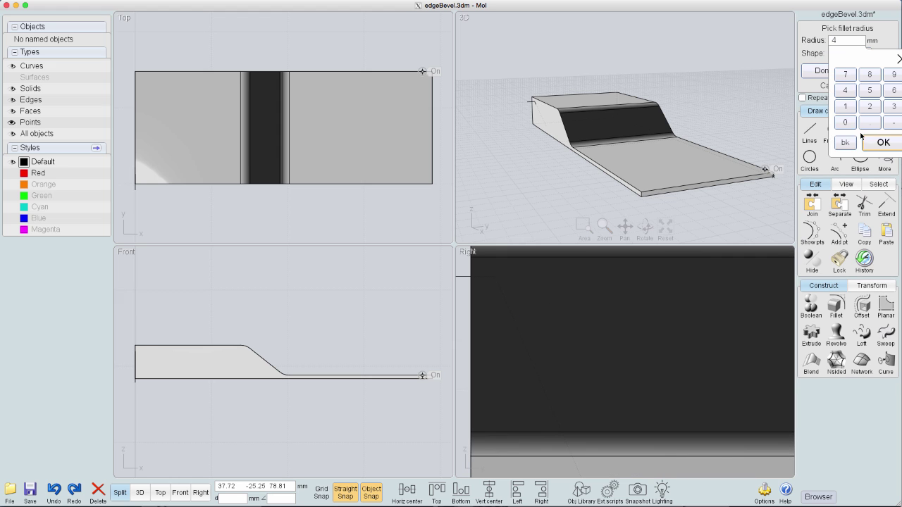
{"action": "left_click", "coordinate": [864, 139]}
{"action": "scroll", "coordinate": [571, 338], "scroll_direction": "down", "scroll_amount": 4}
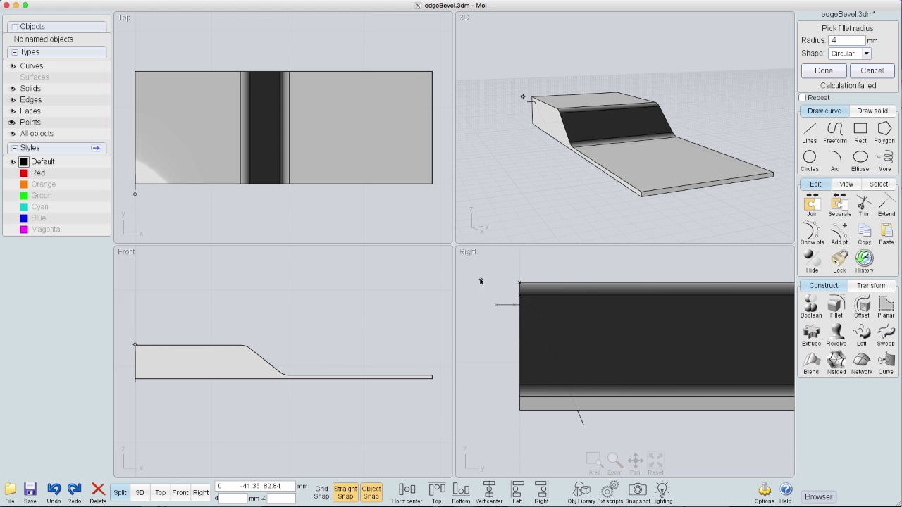
{"action": "left_click", "coordinate": [468, 253]}
{"action": "left_click", "coordinate": [872, 71]}
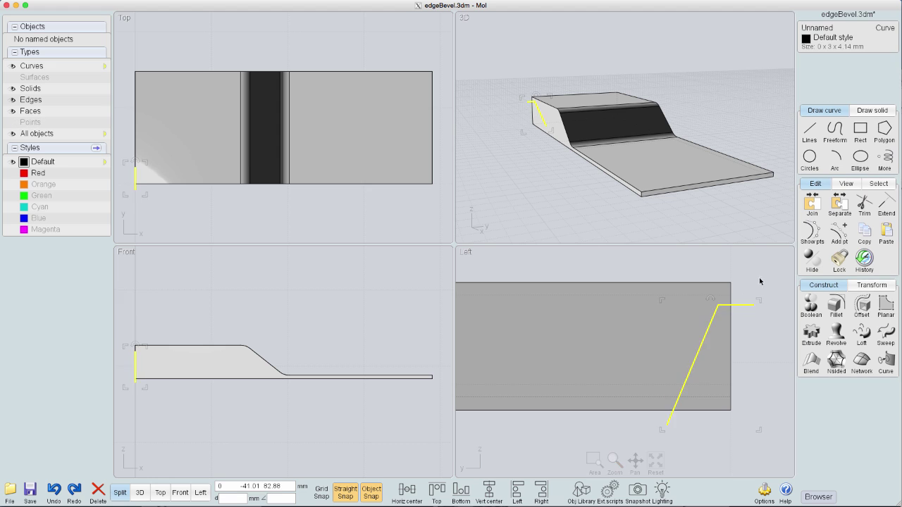
- Fillet the bend of the side-view polyline with a 1 mm radius and shift the curve slightly further into the piece
{"action": "right_click", "coordinate": [779, 214]}
{"action": "right_click", "coordinate": [778, 213]}
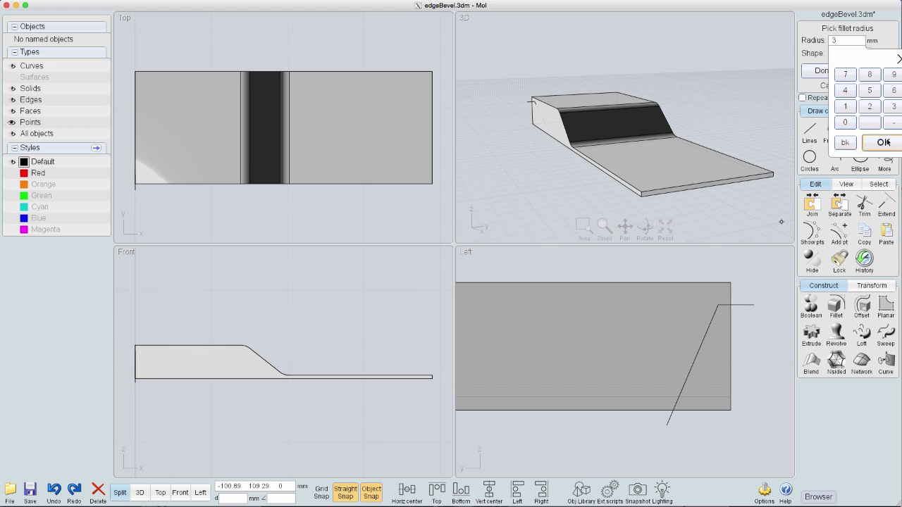
{"action": "left_click", "coordinate": [845, 40]}
{"action": "type", "text": "1"}
{"action": "key", "text": "Return"}
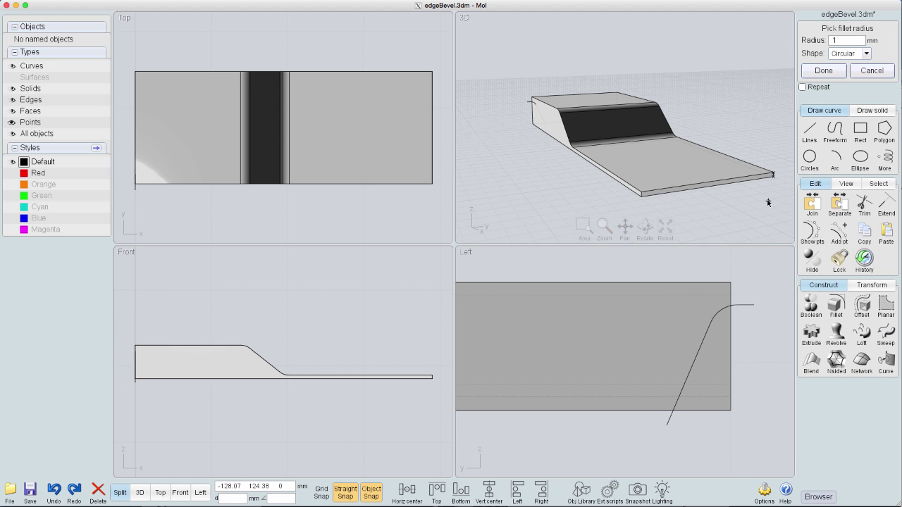
{"action": "left_click", "coordinate": [836, 73]}
{"action": "left_click", "coordinate": [664, 315]}
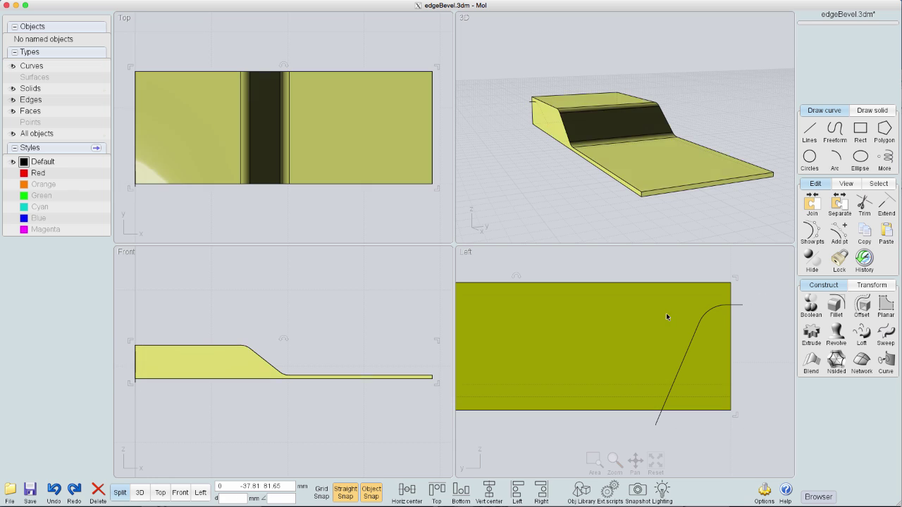
- Boolean-difference the stepped piece with the filleted side-view curve, then delete the cut-off front portion and the curve
{"action": "left_click", "coordinate": [810, 307]}
{"action": "left_click", "coordinate": [810, 311]}
{"action": "left_click", "coordinate": [737, 303]}
{"action": "right_click", "coordinate": [736, 304]}
{"action": "left_click", "coordinate": [728, 343]}
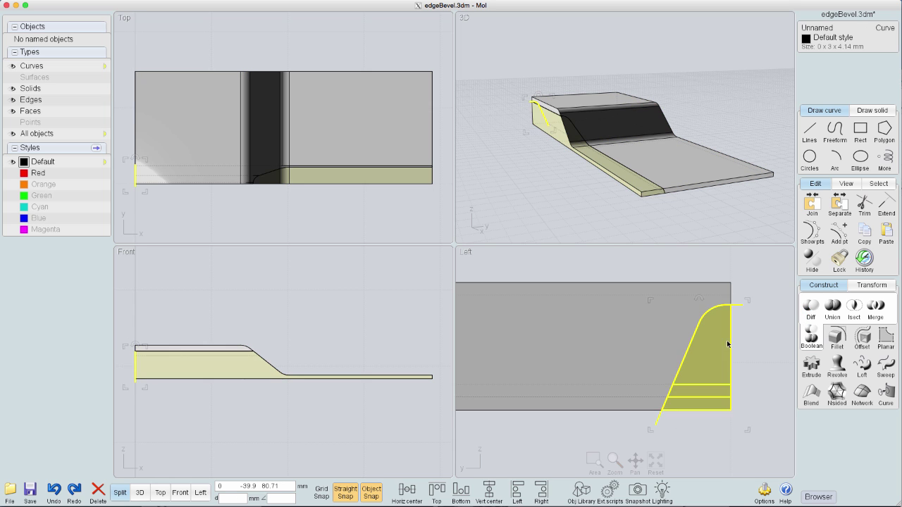
{"action": "key", "text": "Delete"}
- Show the whole model and isolate the tall rectangular block below the stepped piece
{"action": "left_click", "coordinate": [372, 228]}
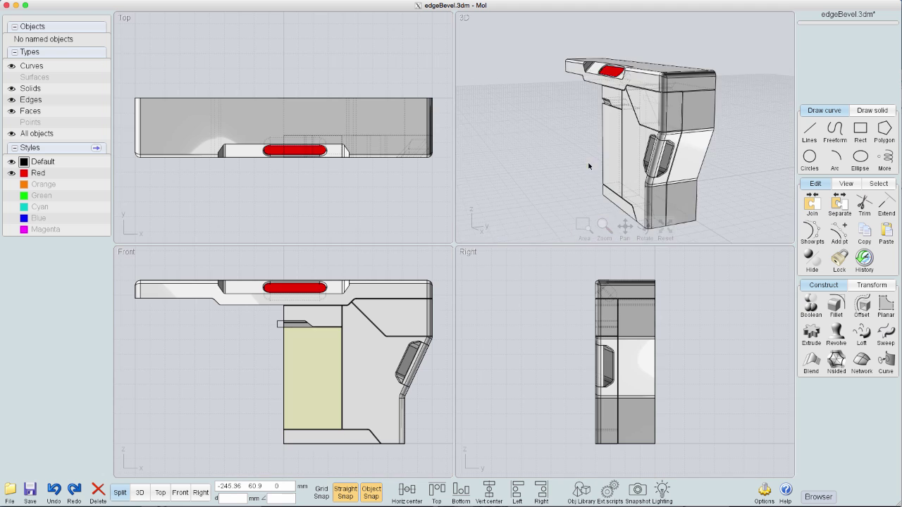
{"action": "left_click_drag", "start_coordinate": [590, 172], "coordinate": [643, 146]}
{"action": "left_click", "coordinate": [644, 145]}
{"action": "left_click", "coordinate": [636, 160]}
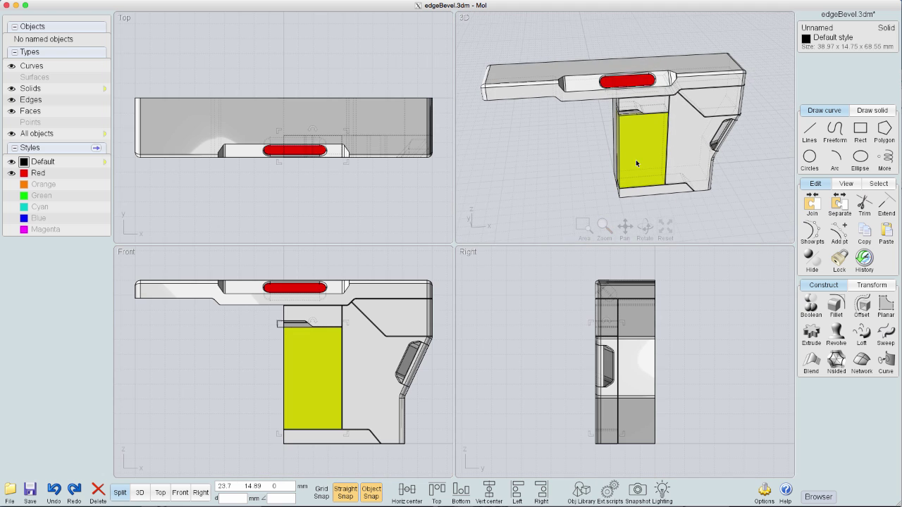
{"action": "key", "text": "i"}
{"action": "key", "text": "z"}
{"action": "right_click_drag", "start_coordinate": [635, 162], "coordinate": [620, 173]}
{"action": "scroll", "coordinate": [633, 98], "scroll_direction": "up", "scroll_amount": 5}
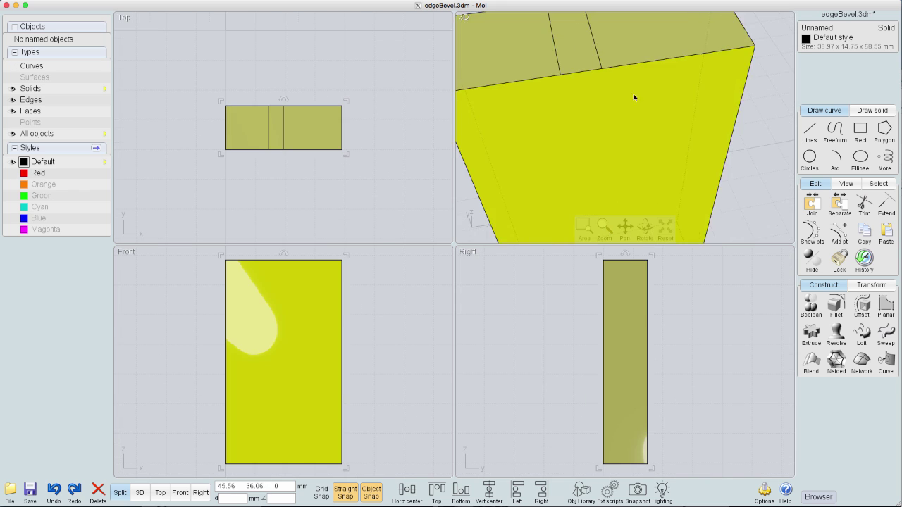
- Try to offset the seven outer edges of the block's top face inward by 1 mm, then undo the offset
{"action": "middle_click_drag", "start_coordinate": [634, 98], "coordinate": [669, 160]}
{"action": "left_click", "coordinate": [758, 112]}
{"action": "left_click", "coordinate": [782, 94]}
{"action": "left_click", "coordinate": [680, 44]}
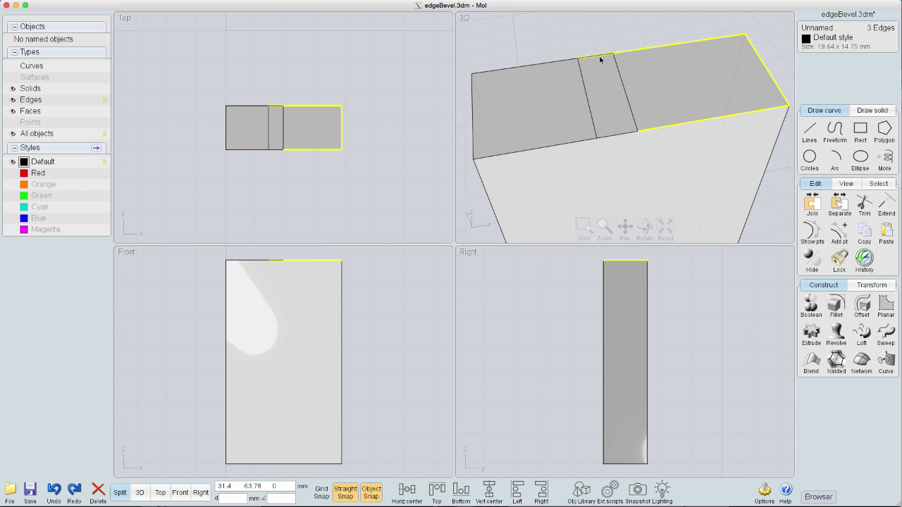
{"action": "left_click", "coordinate": [556, 144]}
{"action": "left_click", "coordinate": [617, 134]}
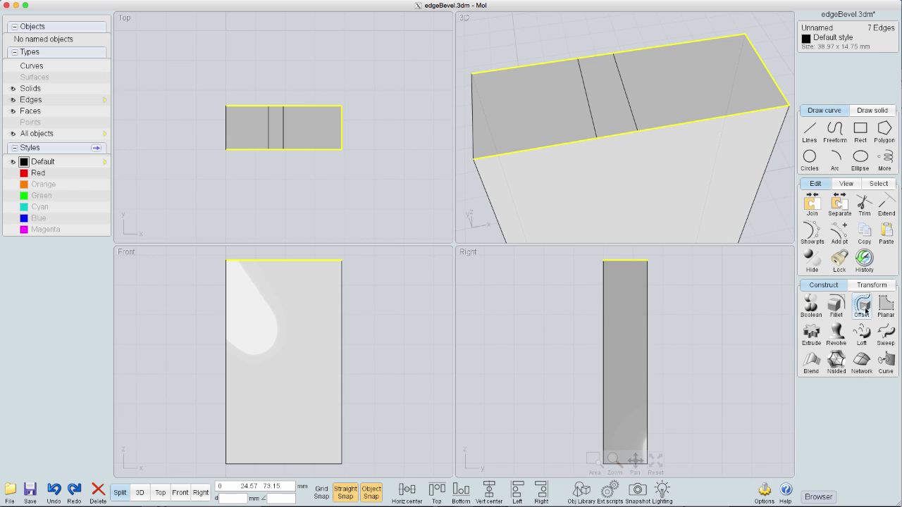
{"action": "left_click", "coordinate": [866, 310]}
{"action": "left_click", "coordinate": [858, 307]}
{"action": "left_click", "coordinate": [822, 44]}
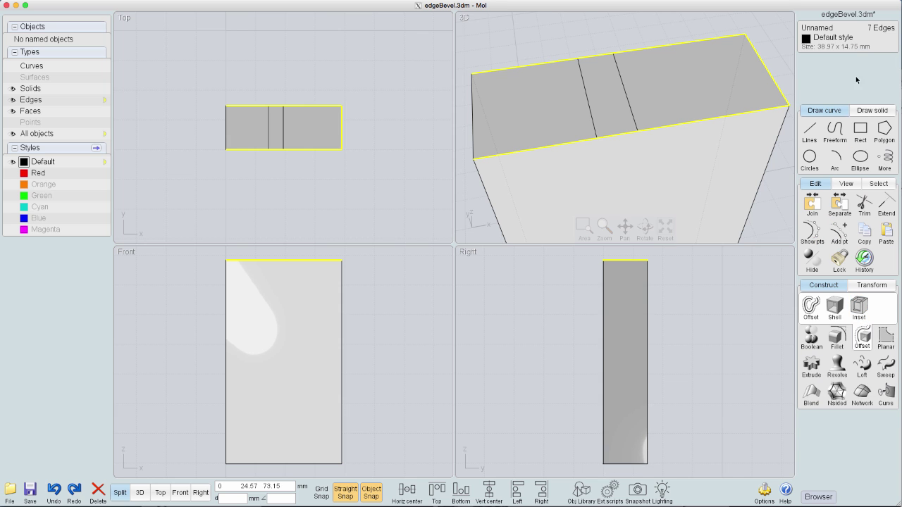
{"action": "left_click", "coordinate": [820, 311]}
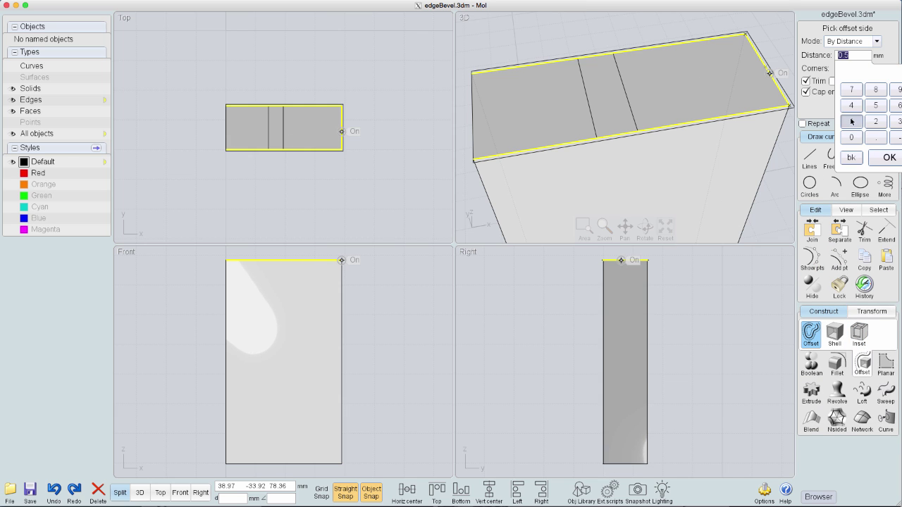
{"action": "left_click", "coordinate": [709, 92]}
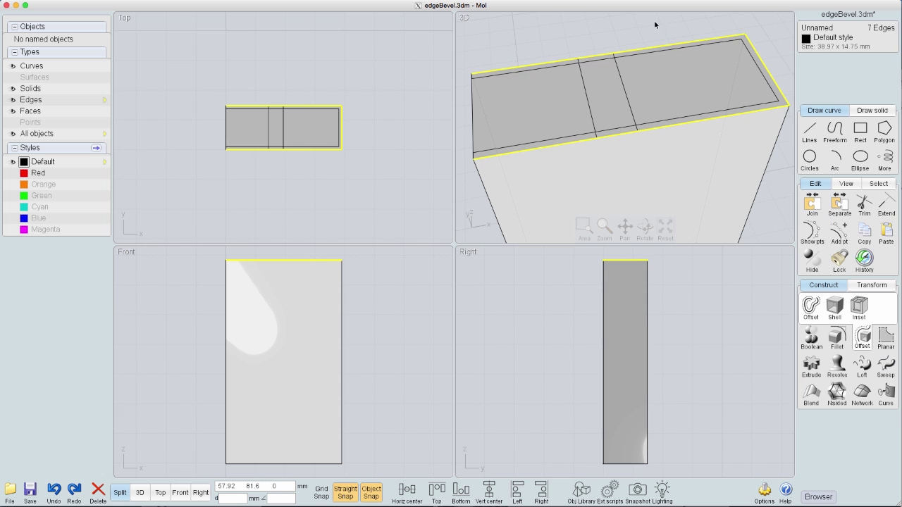
{"action": "key", "text": "ctrl+z"}
- Offset the block's seven top edges inward by 1 mm with capped ends turned off
{"action": "left_click", "coordinate": [861, 305]}
{"action": "left_click", "coordinate": [814, 309]}
{"action": "left_click", "coordinate": [807, 93]}
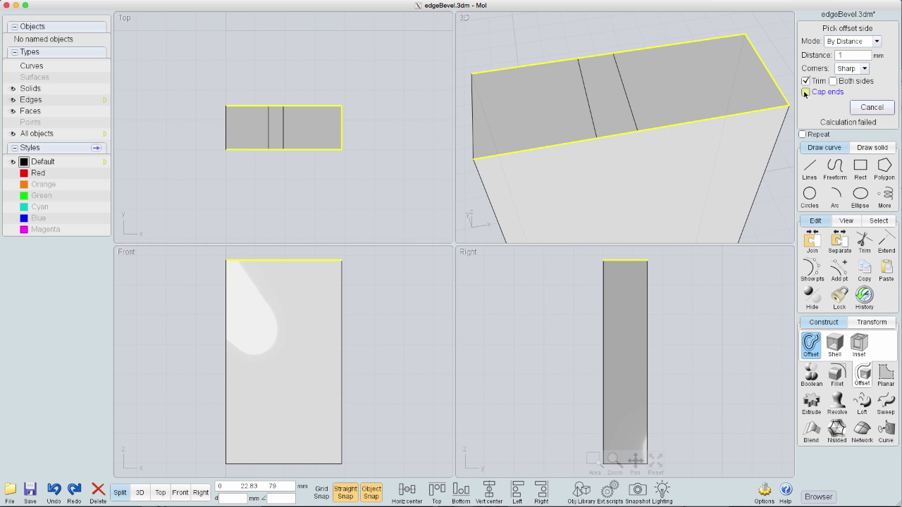
{"action": "left_click", "coordinate": [739, 100]}
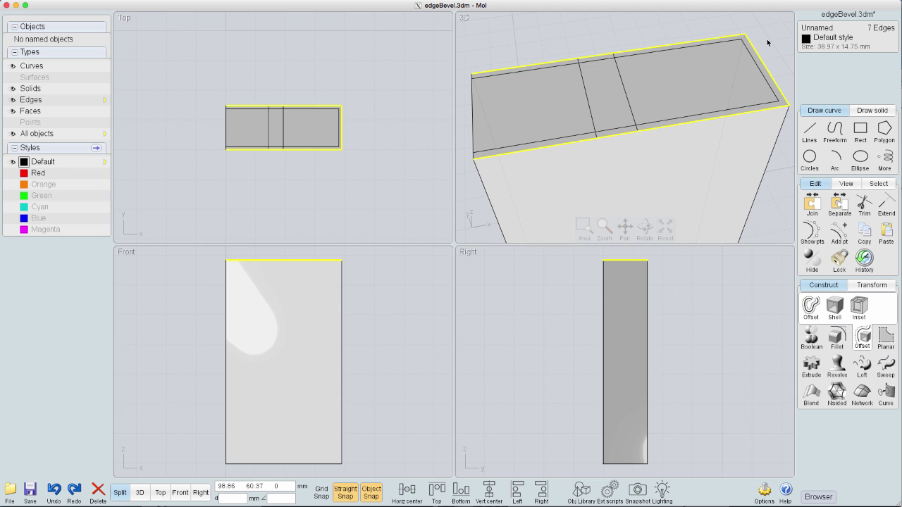
{"action": "right_click_drag", "start_coordinate": [766, 39], "coordinate": [759, 100]}
{"action": "left_click", "coordinate": [861, 305]}
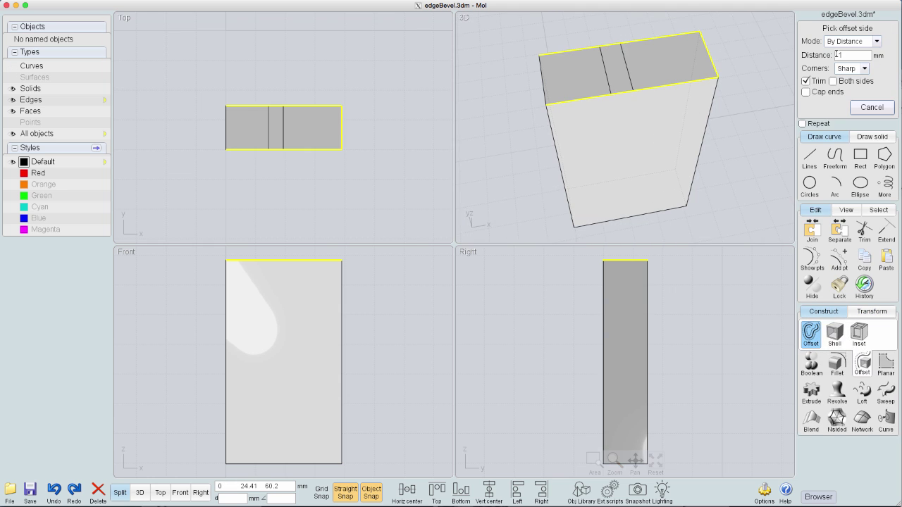
{"action": "left_click", "coordinate": [673, 69]}
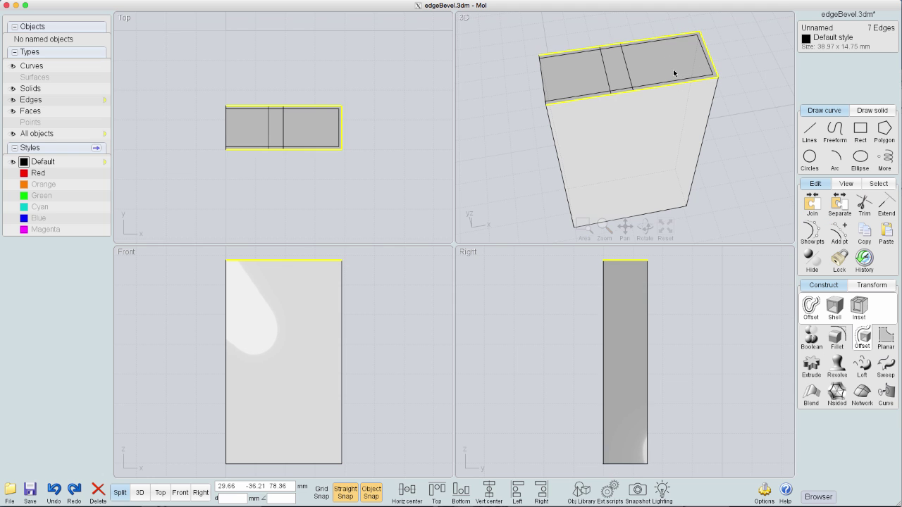
- Try to extrude the selected top edges and offset curve down through the block
{"action": "middle_click_drag", "start_coordinate": [721, 147], "coordinate": [719, 127]}
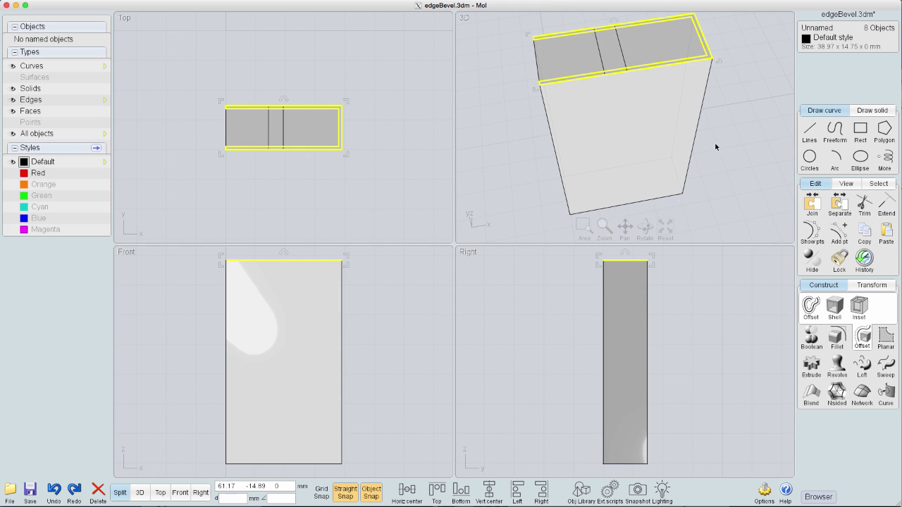
{"action": "key", "text": "e"}
{"action": "left_click", "coordinate": [571, 215]}
{"action": "left_click", "coordinate": [516, 184]}
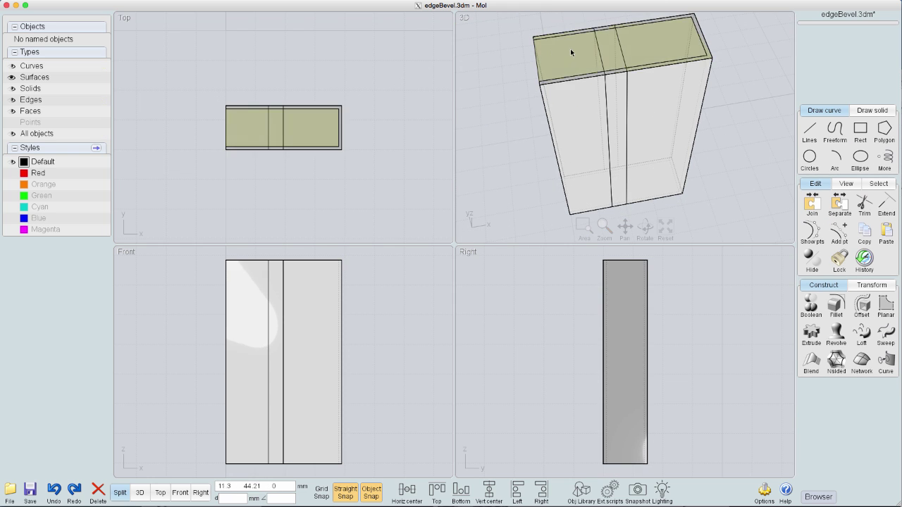
- Discard the extruded surfaces and delete the offset outline from the block's top
{"action": "left_click", "coordinate": [570, 49]}
{"action": "left_click", "coordinate": [742, 88]}
{"action": "key", "text": "ctrl+a"}
{"action": "key", "text": "ctrl+j"}
{"action": "left_click", "coordinate": [742, 88]}
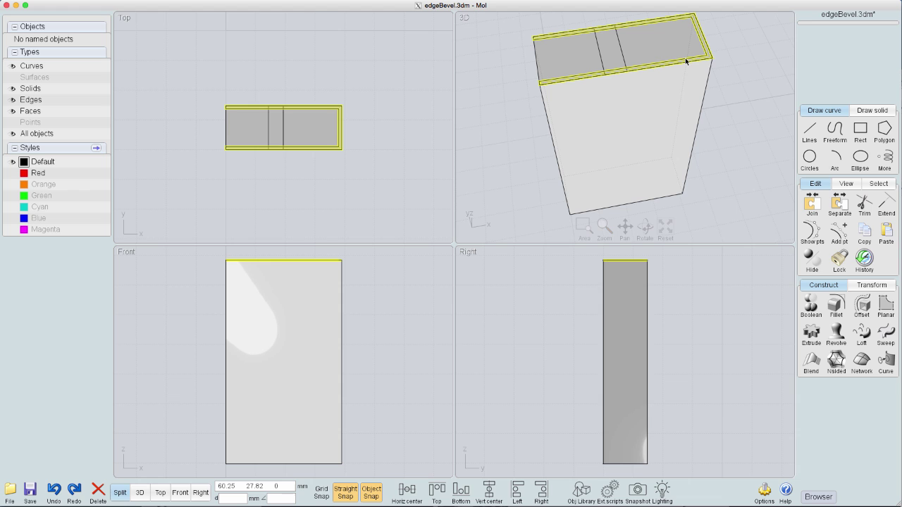
{"action": "left_click", "coordinate": [728, 434]}
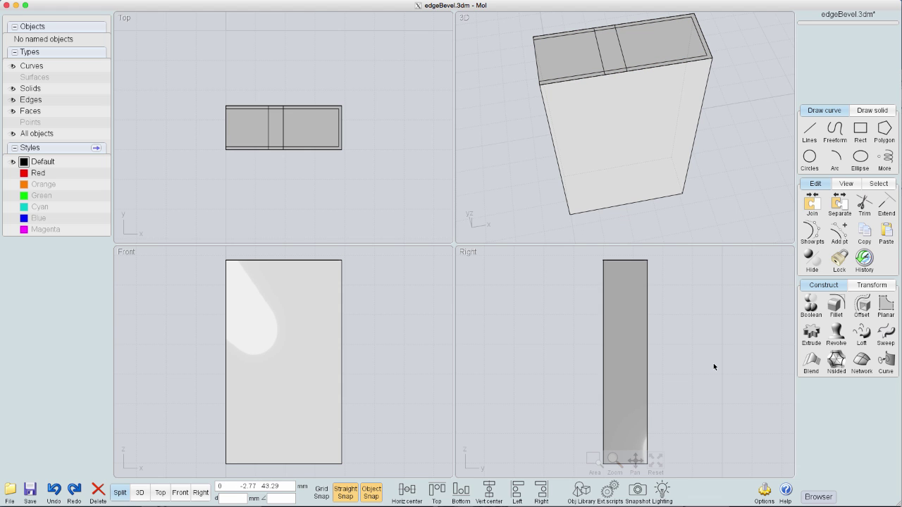
{"action": "left_click", "coordinate": [688, 59]}
{"action": "key", "text": "Delete"}
- Offset the seven outer edges of the block's top face inward by 1 mm as an open curve
{"action": "left_click", "coordinate": [566, 55]}
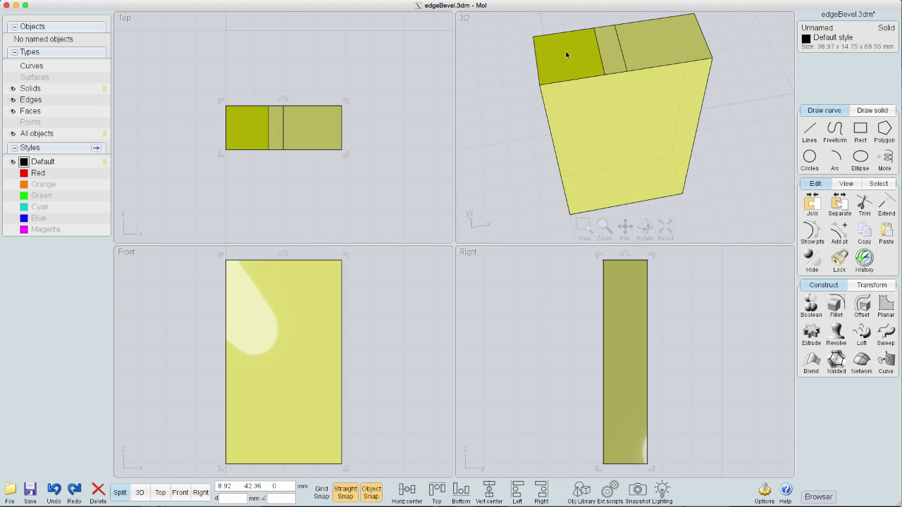
{"action": "left_click", "coordinate": [566, 55]}
{"action": "left_click", "coordinate": [610, 50]}
{"action": "left_click", "coordinate": [498, 67]}
{"action": "left_click", "coordinate": [673, 64]}
{"action": "left_click", "coordinate": [673, 64]}
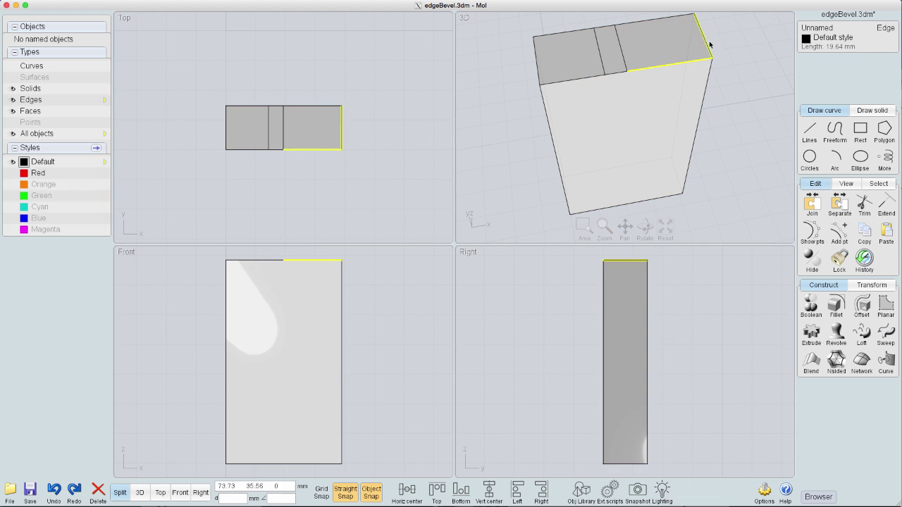
{"action": "left_click", "coordinate": [709, 45]}
{"action": "left_click", "coordinate": [661, 19]}
{"action": "right_click_drag", "start_coordinate": [759, 147], "coordinate": [758, 160]}
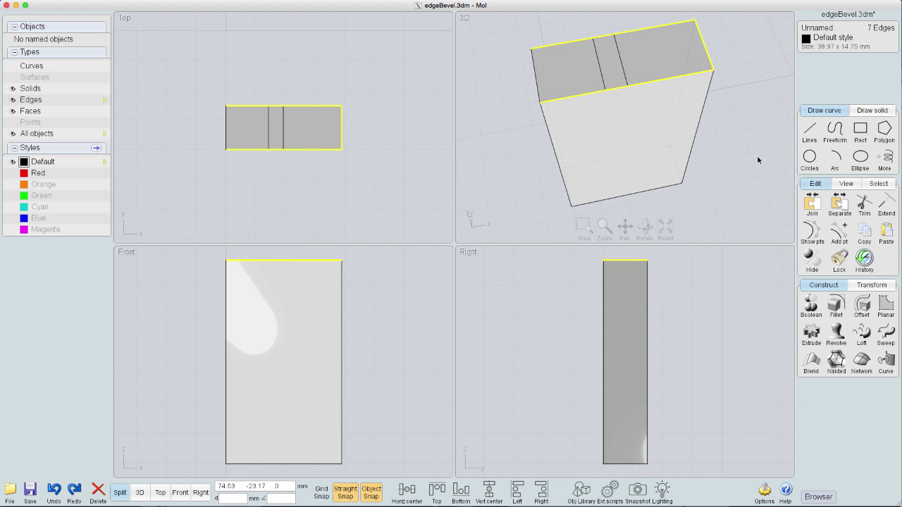
{"action": "left_click", "coordinate": [862, 305]}
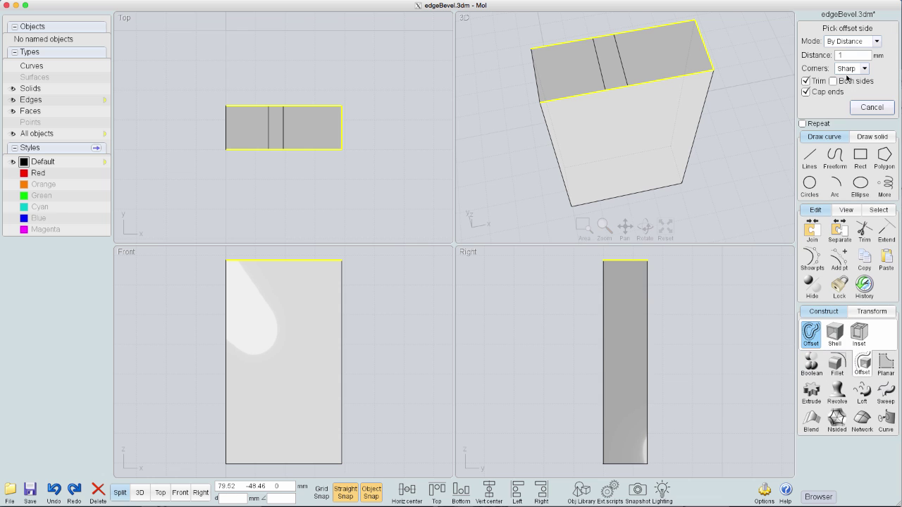
{"action": "left_click", "coordinate": [687, 64]}
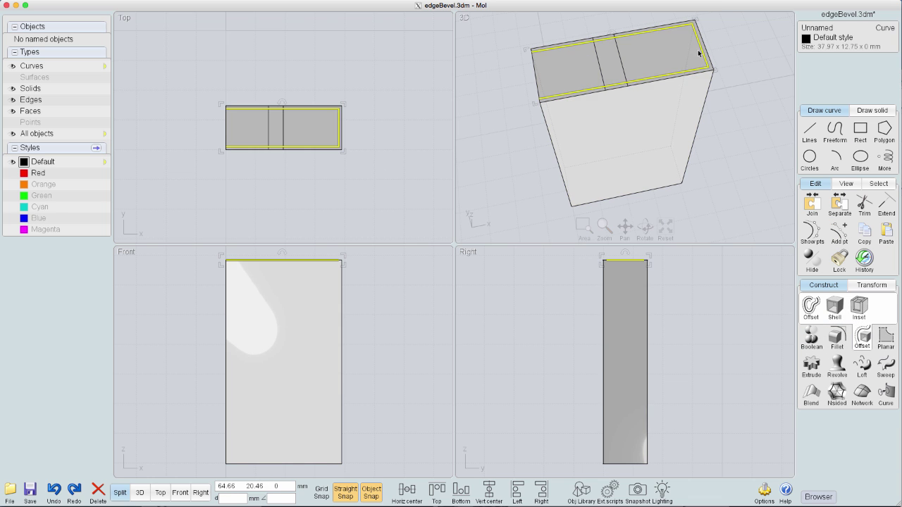
- Draw a line across the open end of the offset curve and join them into a closed outline
{"action": "middle_click_drag", "start_coordinate": [698, 53], "coordinate": [707, 68]}
{"action": "key", "text": "l"}
{"action": "left_click", "coordinate": [541, 74]}
{"action": "left_click", "coordinate": [550, 124]}
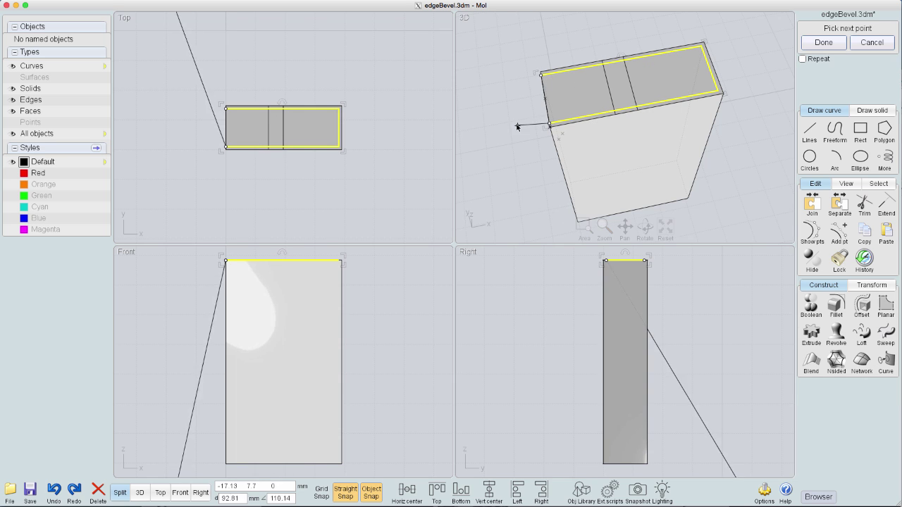
{"action": "key", "text": "Escape"}
{"action": "left_click", "coordinate": [815, 202]}
- Extrude the closed outline about 49 mm down into the block as a capped solid
{"action": "middle_click_drag", "start_coordinate": [788, 171], "coordinate": [769, 157]}
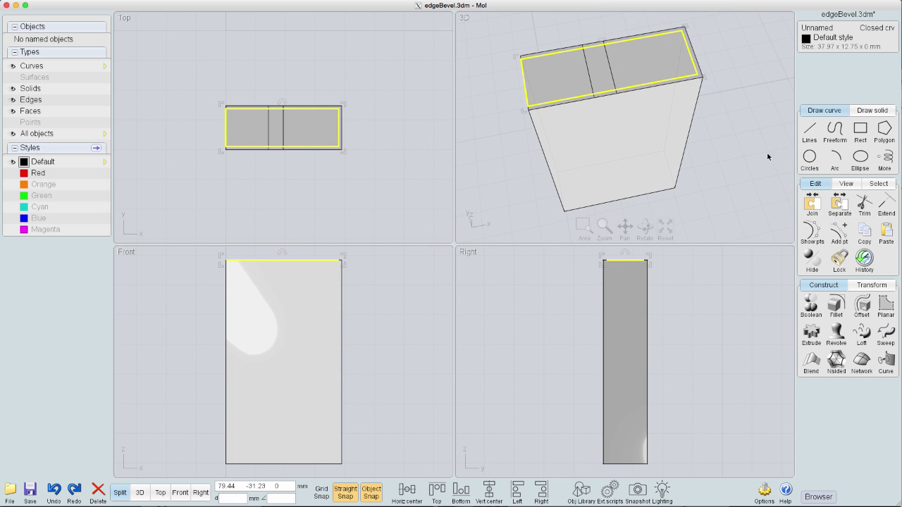
{"action": "left_click", "coordinate": [811, 333]}
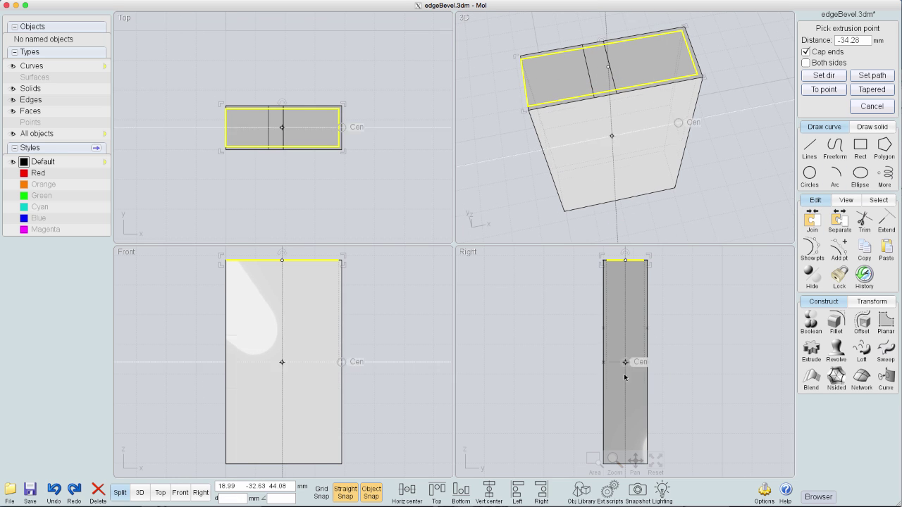
{"action": "left_click", "coordinate": [625, 406]}
{"action": "left_click", "coordinate": [716, 279]}
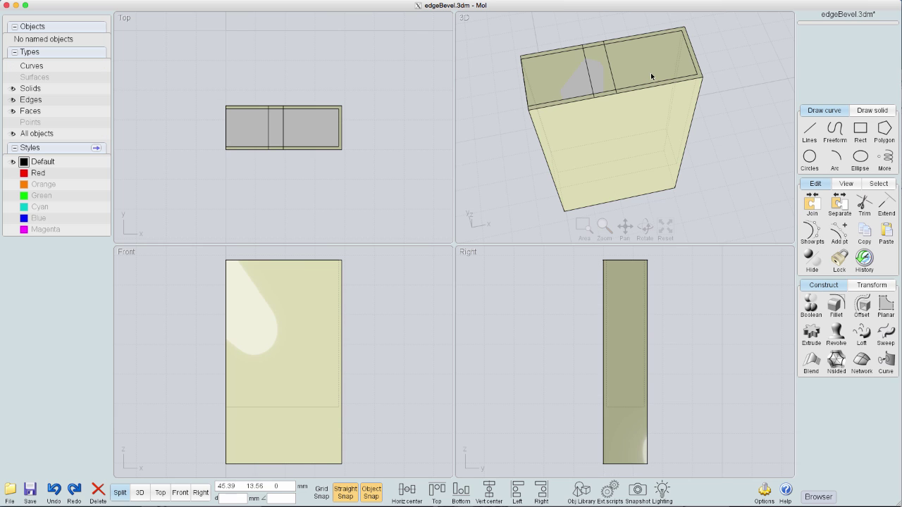
- Move the extruded solid slightly upward so that it protrudes above the block's top face
{"action": "left_click_drag", "start_coordinate": [583, 253], "coordinate": [719, 425]}
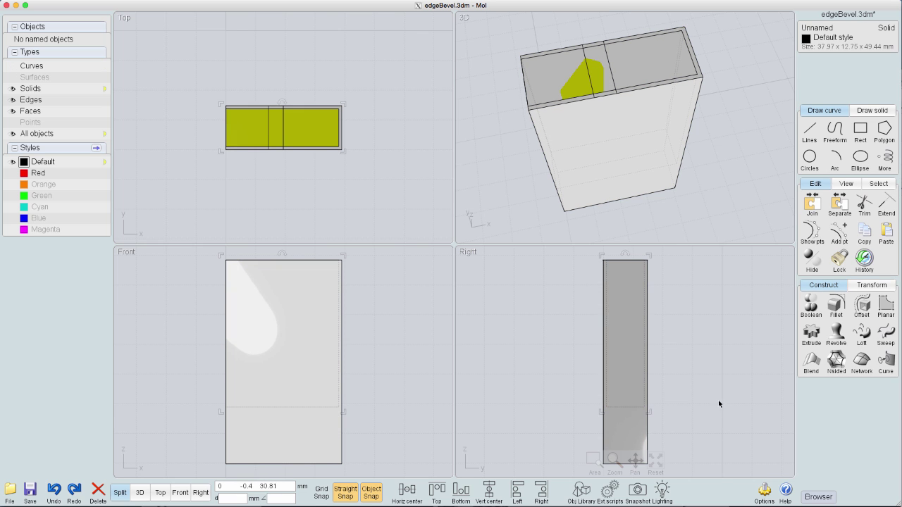
{"action": "key", "text": "m"}
{"action": "left_click", "coordinate": [705, 421]}
{"action": "left_click", "coordinate": [704, 412]}
- Boolean-difference the extruded solid from the block to hollow out a pocket
{"action": "key", "text": "ctrl+i"}
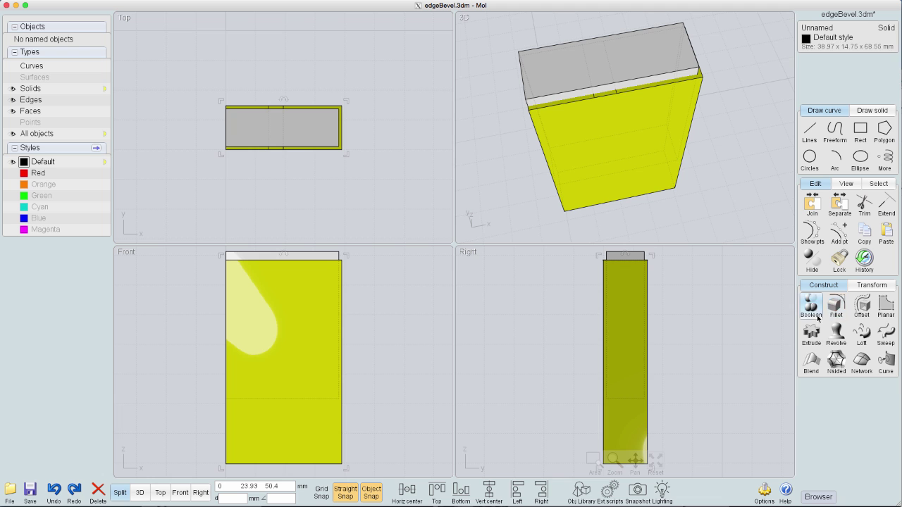
{"action": "left_click", "coordinate": [818, 317]}
{"action": "left_click", "coordinate": [812, 313]}
{"action": "left_click", "coordinate": [694, 64]}
{"action": "right_click", "coordinate": [696, 69]}
- Bring the rest of the model back into view and enlarge the 3D view around the hollowed block
{"action": "right_click_drag", "start_coordinate": [728, 153], "coordinate": [619, 130]}
{"action": "left_click", "coordinate": [619, 130]}
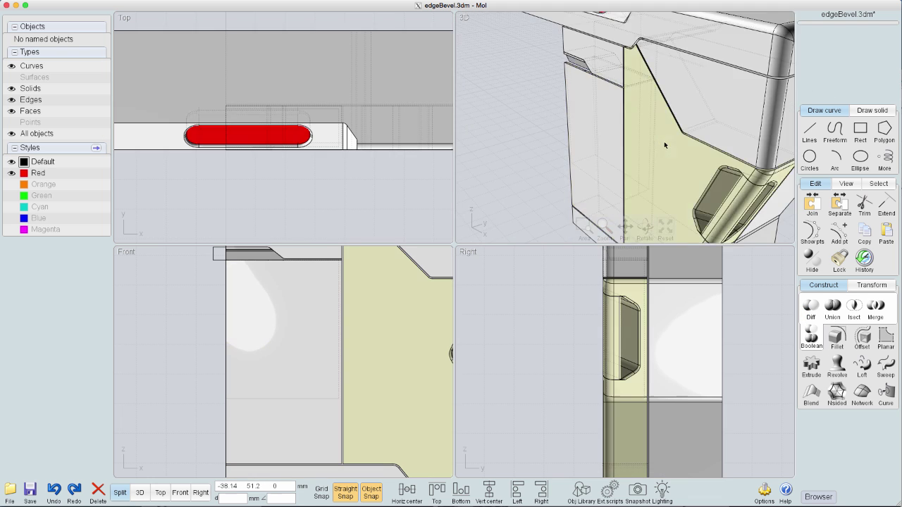
{"action": "scroll", "coordinate": [664, 144], "scroll_direction": "down", "scroll_amount": 5}
{"action": "right_click_drag", "start_coordinate": [664, 145], "coordinate": [653, 237]}
{"action": "left_click", "coordinate": [651, 167]}
{"action": "key", "text": "i"}
{"action": "scroll", "coordinate": [676, 167], "scroll_direction": "up", "scroll_amount": 5}
{"action": "key", "text": "space"}
- Fillet the hollowed block's lower front edge with a 1 mm radius
{"action": "left_click", "coordinate": [472, 411]}
{"action": "left_click", "coordinate": [475, 412]}
{"action": "left_click", "coordinate": [481, 418]}
{"action": "scroll", "coordinate": [665, 203], "scroll_direction": "down", "scroll_amount": 2}
{"action": "key", "text": "i"}
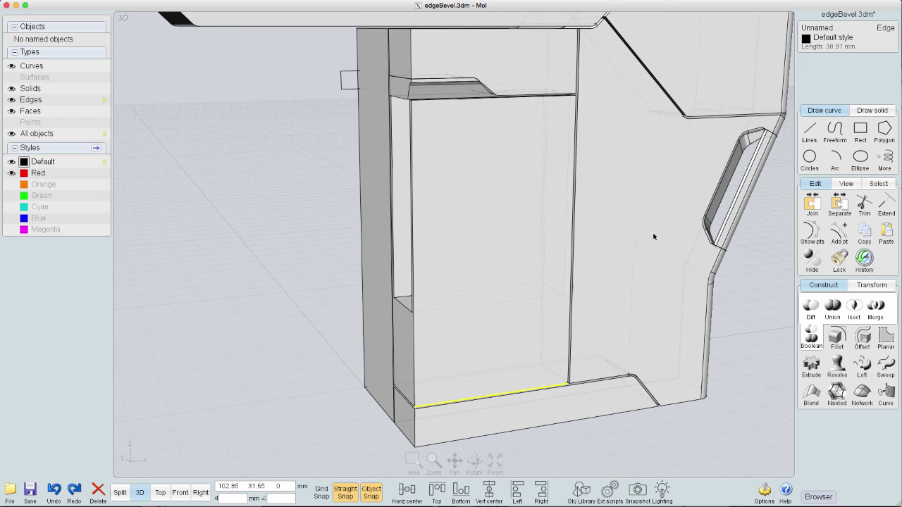
{"action": "key", "text": "f"}
{"action": "left_click", "coordinate": [846, 40]}
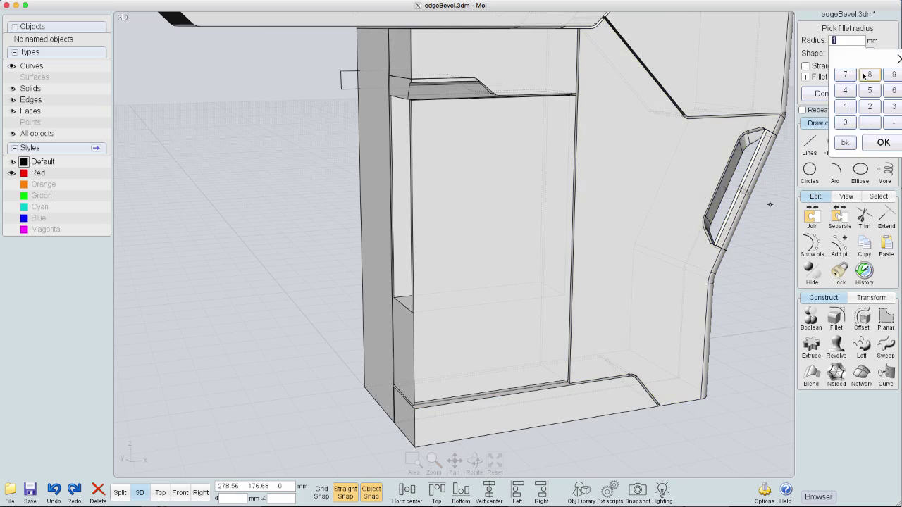
{"action": "right_click", "coordinate": [870, 122]}
{"action": "right_click_drag", "start_coordinate": [472, 234], "coordinate": [440, 253]}
{"action": "right_click_drag", "start_coordinate": [525, 130], "coordinate": [597, 148]}
{"action": "left_click", "coordinate": [839, 93]}
- Try to fillet the hollowed block at its front wall with a 1 mm radius
{"action": "left_click", "coordinate": [507, 137]}
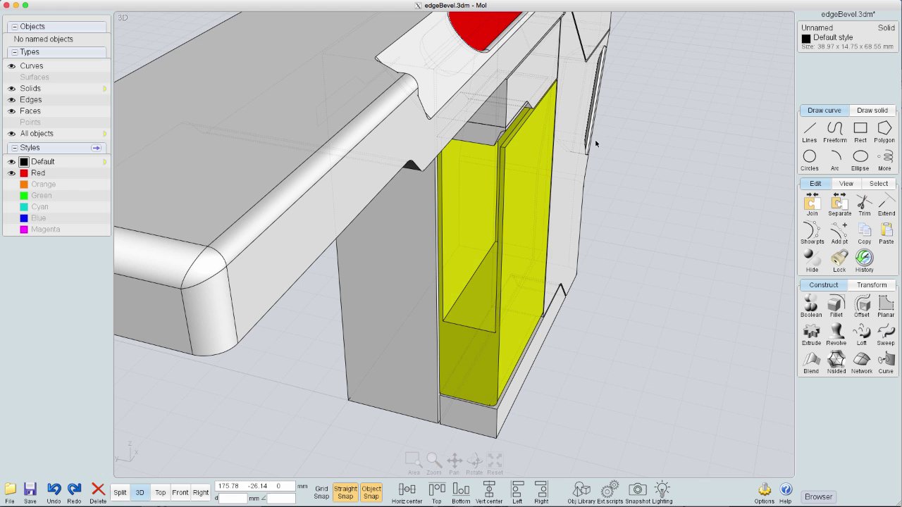
{"action": "left_click", "coordinate": [512, 138]}
{"action": "right_click", "coordinate": [627, 152]}
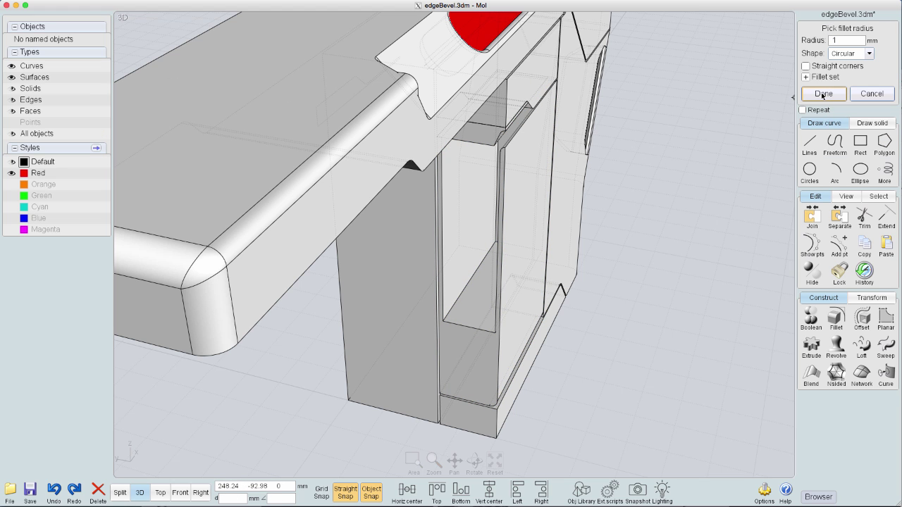
{"action": "left_click", "coordinate": [868, 93]}
- Deepen the hollowed block's pocket by moving its floor face down, leaving only a thin bottom wall
{"action": "left_click", "coordinate": [653, 248]}
{"action": "right_click_drag", "start_coordinate": [651, 252], "coordinate": [646, 223]}
{"action": "double_click", "coordinate": [478, 302]}
{"action": "key", "text": "l"}
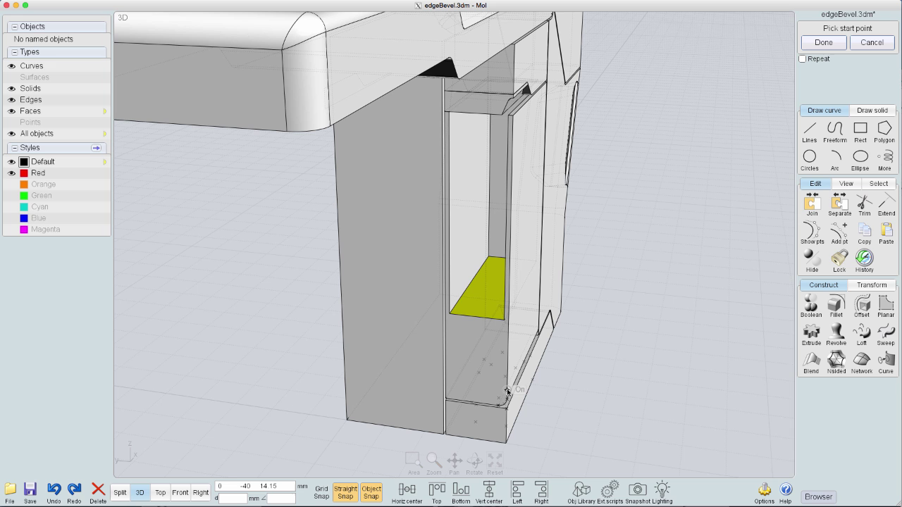
{"action": "key", "text": "Escape"}
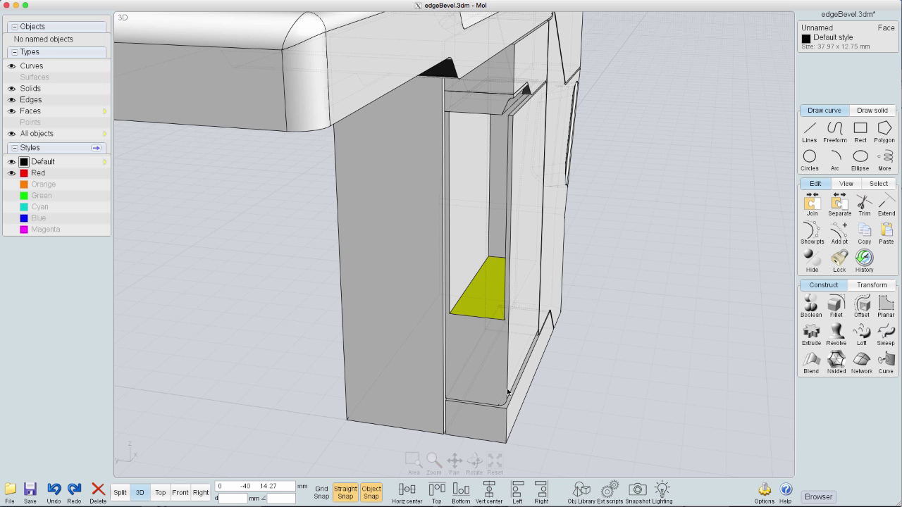
{"action": "key", "text": "e"}
{"action": "key", "text": "Escape"}
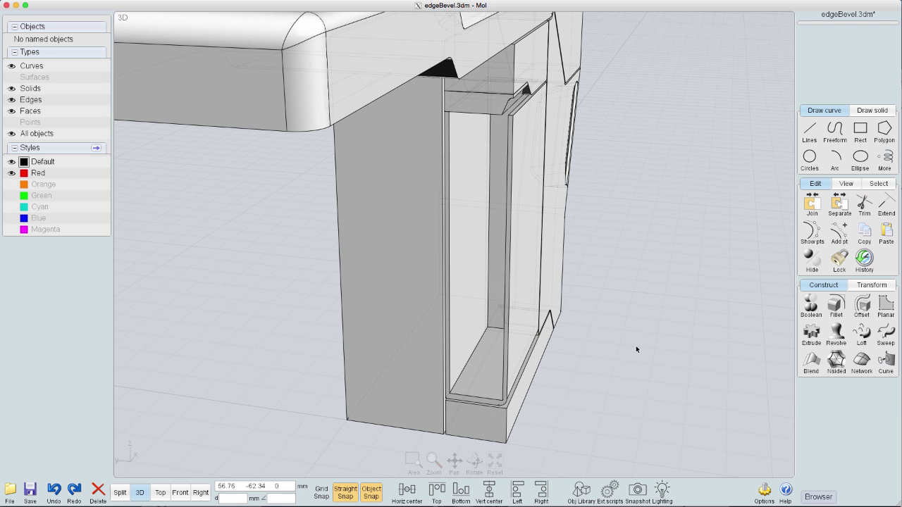
- Fillet the pocket's inner lower edge along the side wall with a 1 mm radius
{"action": "right_click_drag", "start_coordinate": [636, 346], "coordinate": [493, 376]}
{"action": "left_click", "coordinate": [520, 372]}
{"action": "key", "text": "f"}
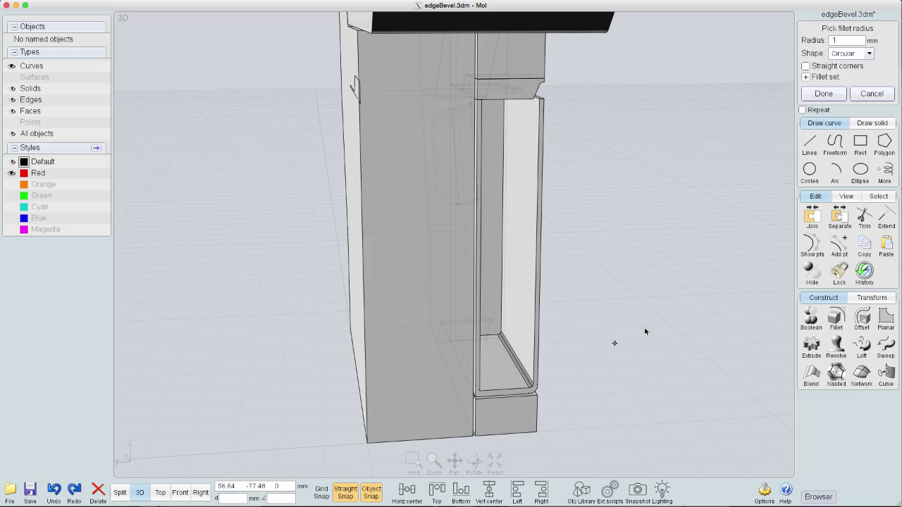
{"action": "left_click", "coordinate": [827, 95]}
{"action": "right_click_drag", "start_coordinate": [733, 212], "coordinate": [542, 212]}
{"action": "scroll", "coordinate": [567, 239], "scroll_direction": "down", "scroll_amount": 3}
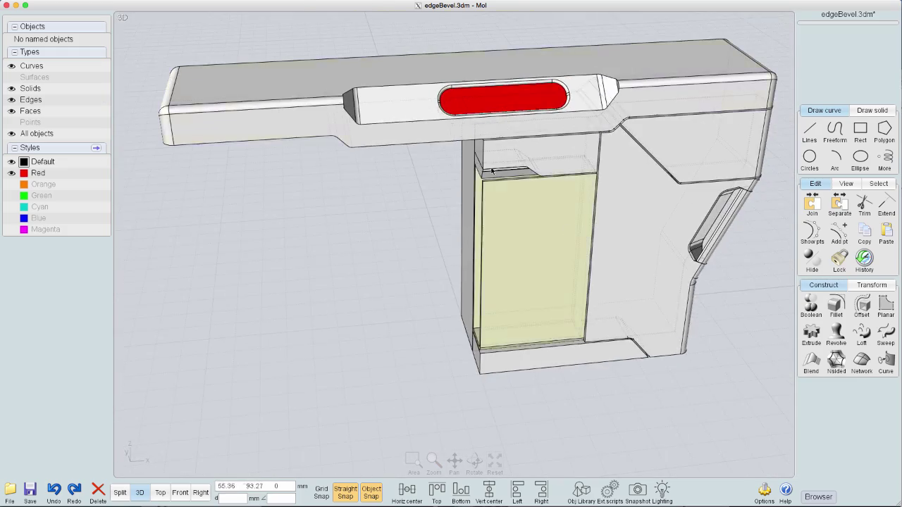
- Draw a centre-point circle about 3.85 mm in radius on the sloped face beside the red slot
{"action": "scroll", "coordinate": [547, 188], "scroll_direction": "up", "scroll_amount": 3}
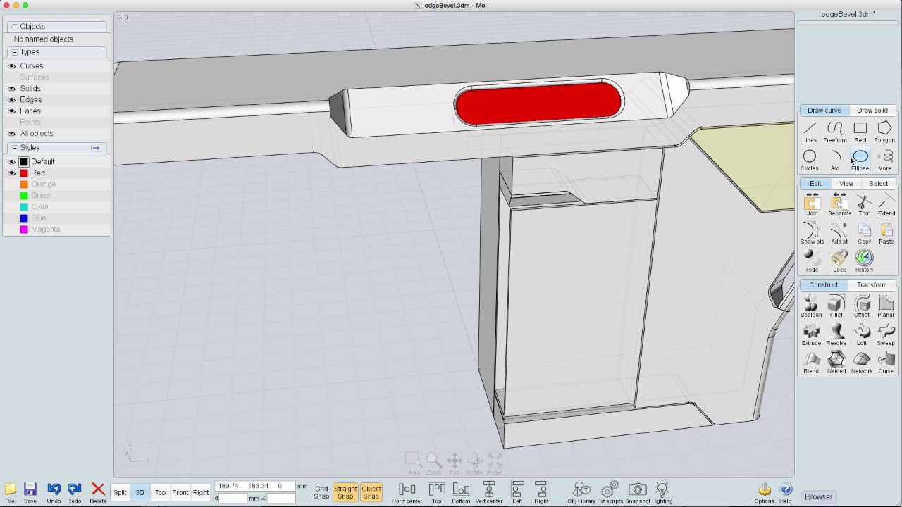
{"action": "left_click", "coordinate": [808, 159]}
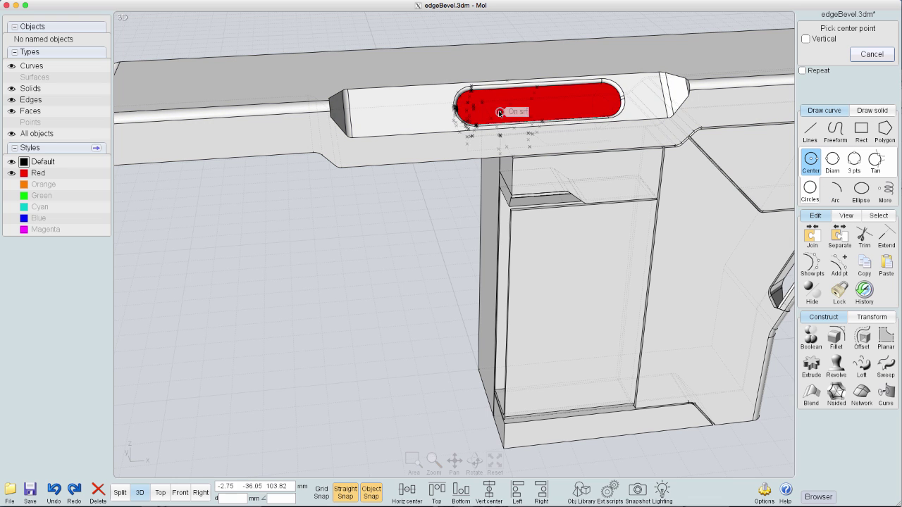
{"action": "left_click", "coordinate": [398, 110]}
{"action": "left_click", "coordinate": [415, 111]}
{"action": "scroll", "coordinate": [404, 184], "scroll_direction": "down", "scroll_amount": 4}
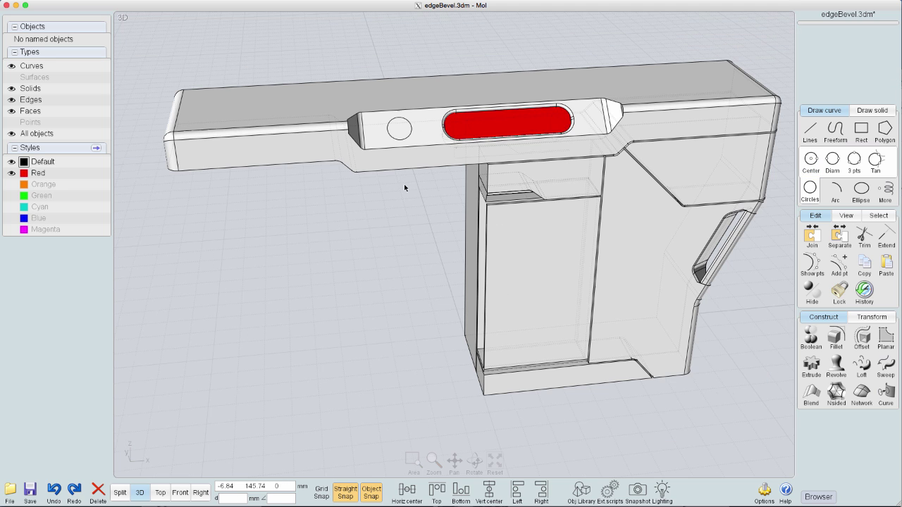
- Trim the sloped face with the circle, keeping all pieces, and select the circular piece
{"action": "left_click", "coordinate": [409, 134]}
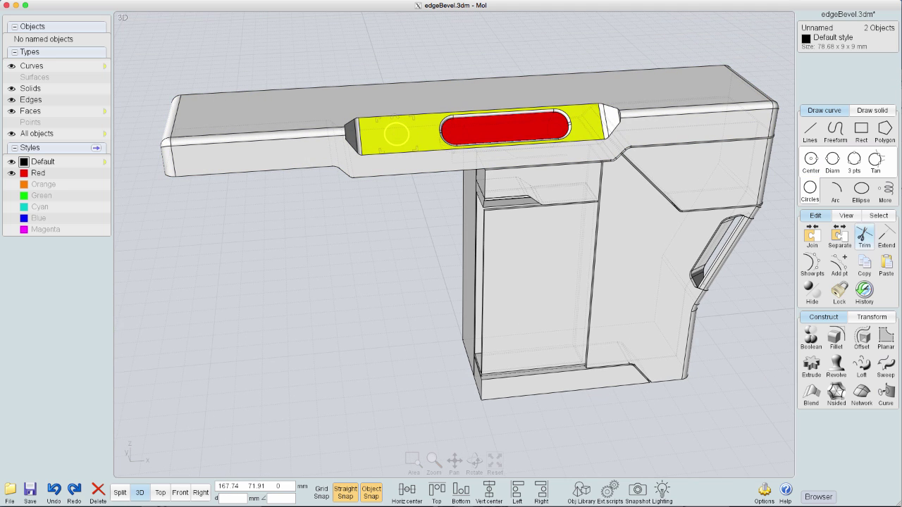
{"action": "left_click", "coordinate": [865, 237]}
{"action": "left_click", "coordinate": [821, 93]}
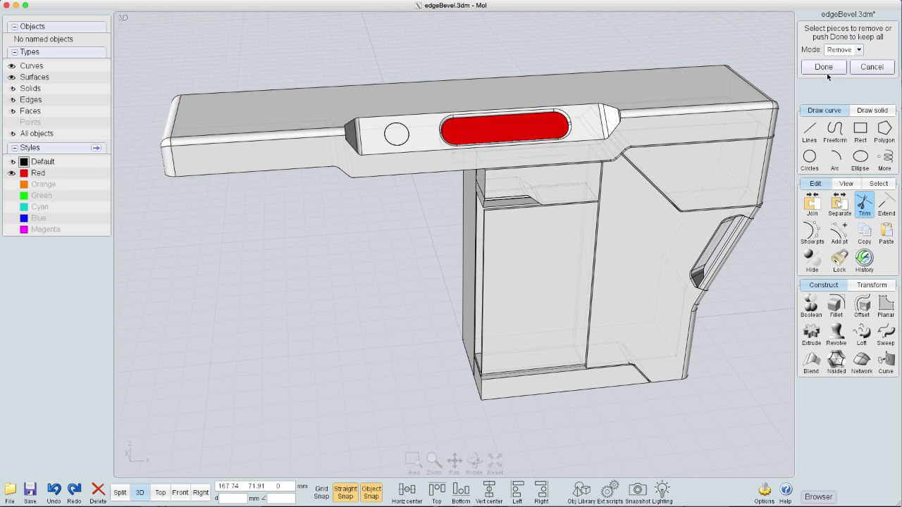
{"action": "left_click", "coordinate": [825, 70]}
{"action": "left_click", "coordinate": [411, 136]}
{"action": "scroll", "coordinate": [414, 136], "scroll_direction": "up", "scroll_amount": 3}
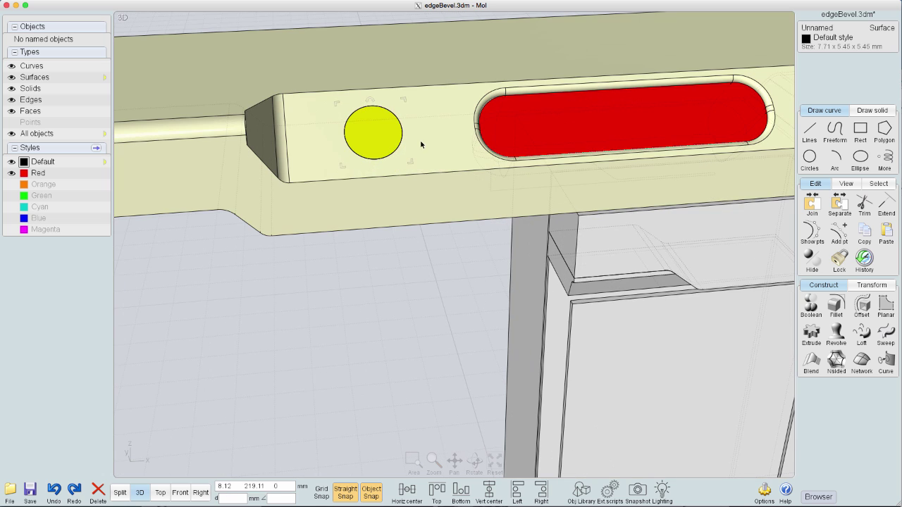
{"action": "left_click", "coordinate": [864, 307]}
{"action": "left_click", "coordinate": [859, 308]}
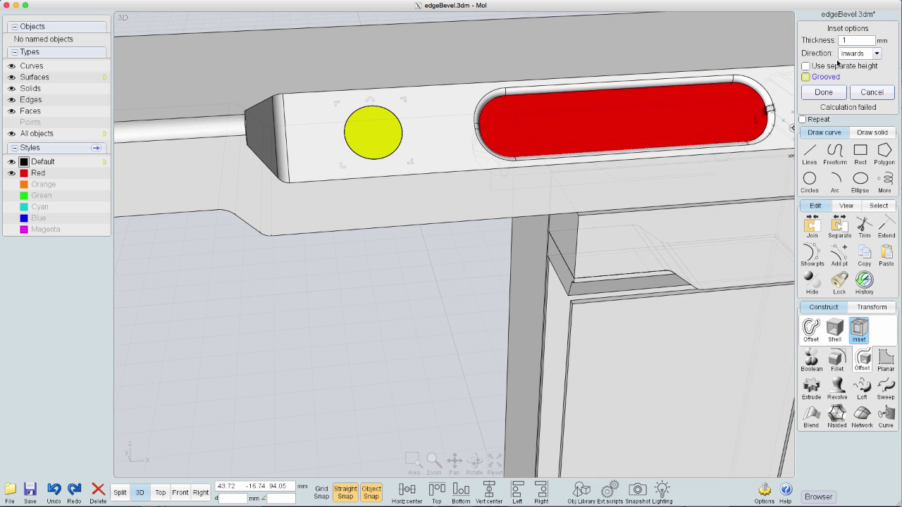
{"action": "left_click", "coordinate": [853, 40]}
{"action": "left_click", "coordinate": [891, 143]}
{"action": "left_click", "coordinate": [806, 66]}
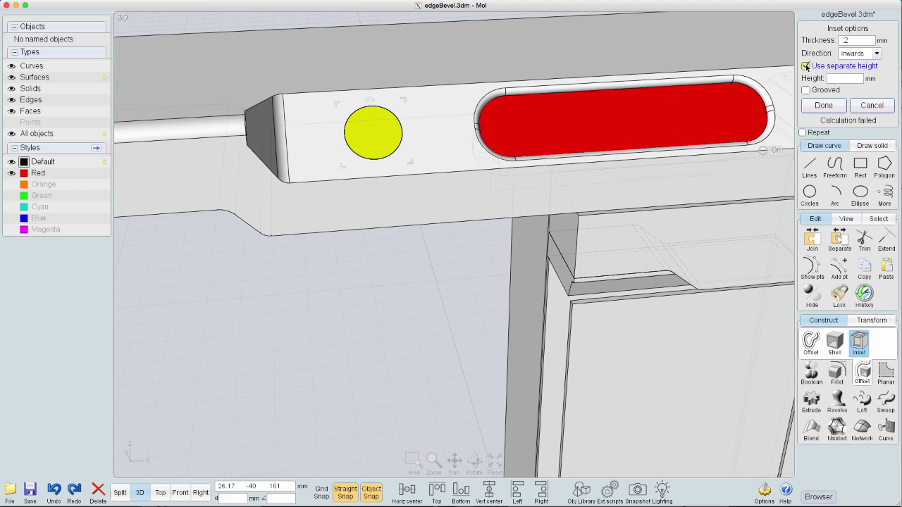
{"action": "left_click", "coordinate": [872, 109]}
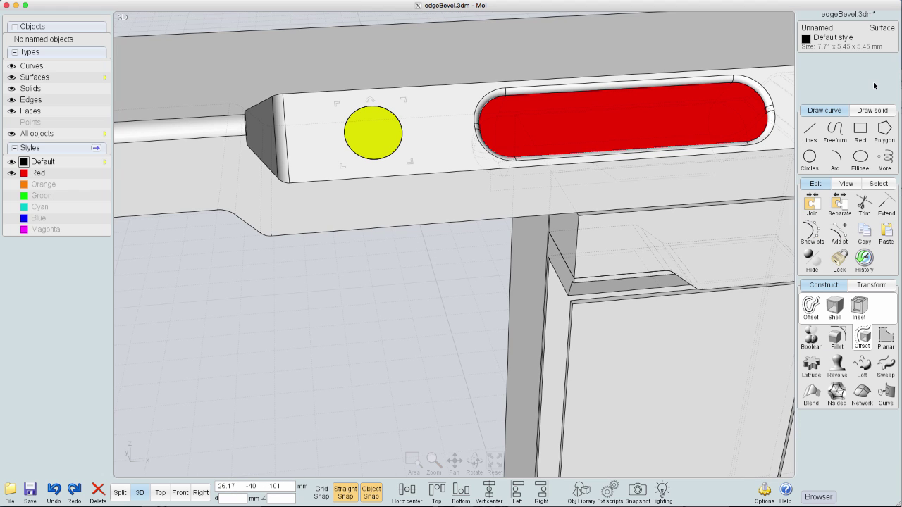
- Extrude the circular piece into the body and delete its outer cap to open a round hole
{"action": "left_click", "coordinate": [885, 1]}
{"action": "left_click", "coordinate": [892, 14]}
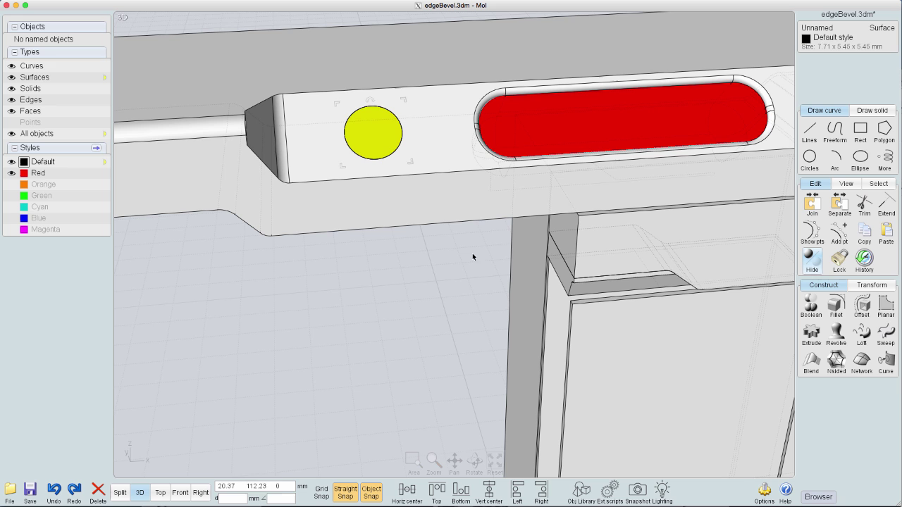
{"action": "key", "text": "e"}
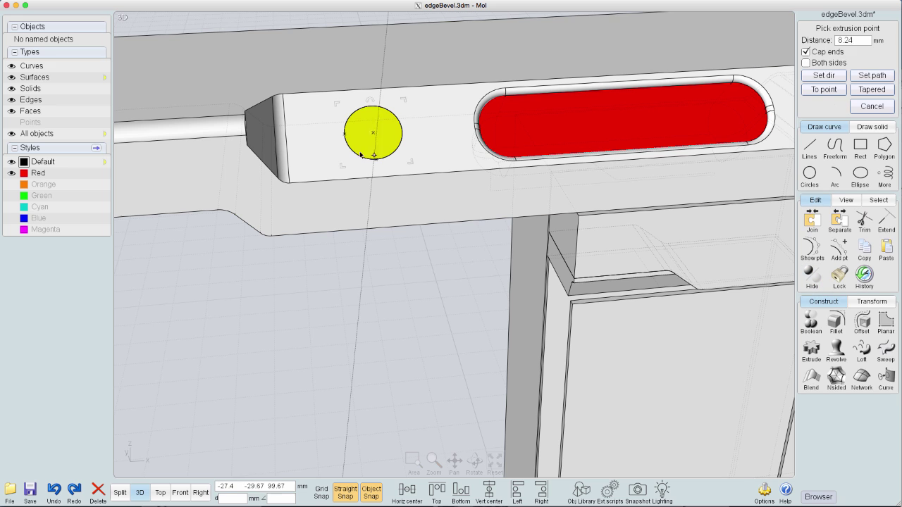
{"action": "key", "text": "Escape"}
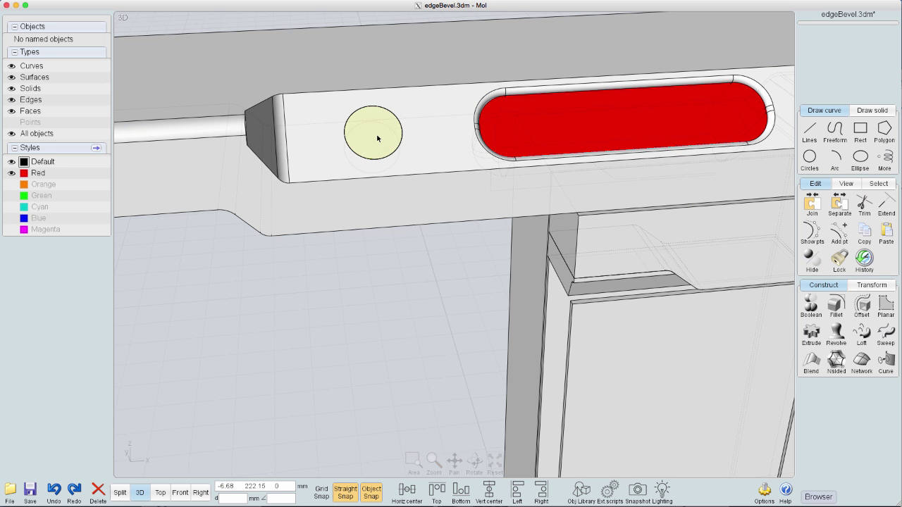
{"action": "left_click", "coordinate": [377, 136]}
{"action": "left_click", "coordinate": [377, 136]}
{"action": "key", "text": "Delete"}
{"action": "right_click_drag", "start_coordinate": [398, 272], "coordinate": [401, 144]}
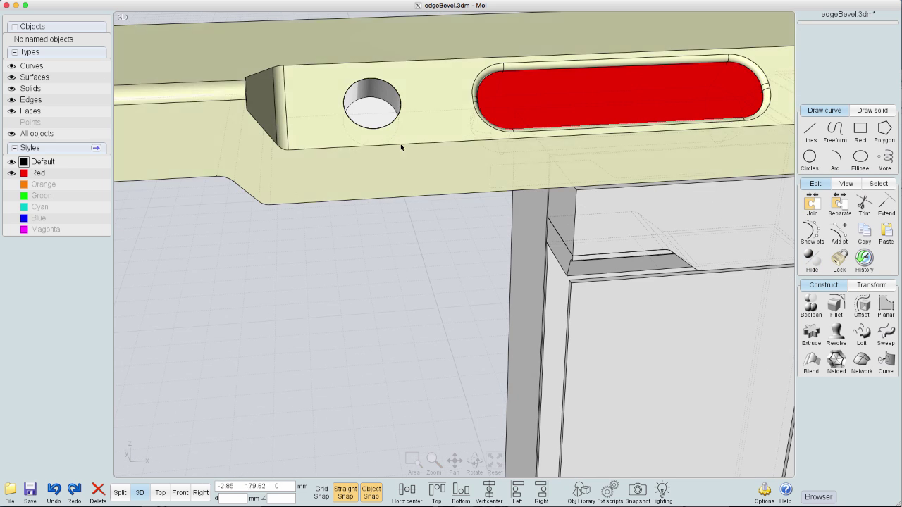
- Unite the round hole's walls with the upper body into a single solid
{"action": "left_click", "coordinate": [386, 118]}
{"action": "left_click", "coordinate": [421, 116]}
{"action": "key", "text": "u"}
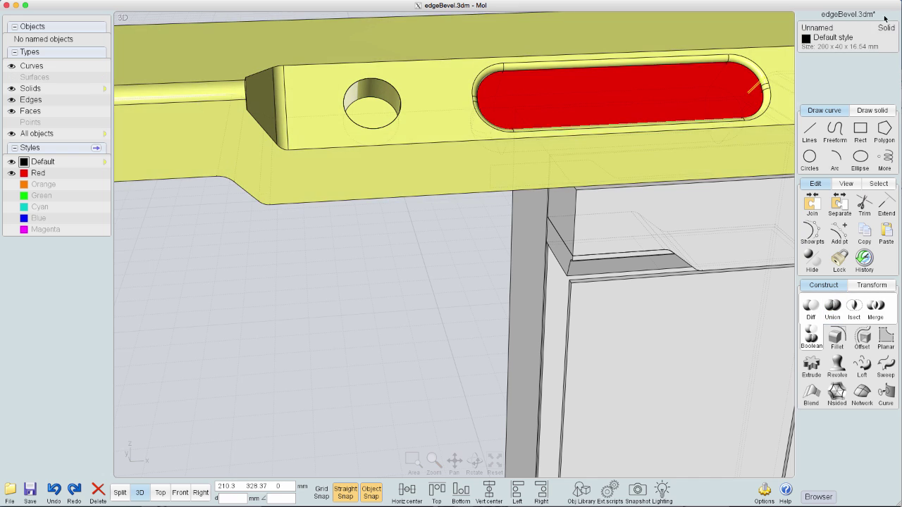
{"action": "left_click", "coordinate": [406, 251]}
- Fillet the round hole's outer rim with a 0.8 mm radius
{"action": "left_click", "coordinate": [397, 118]}
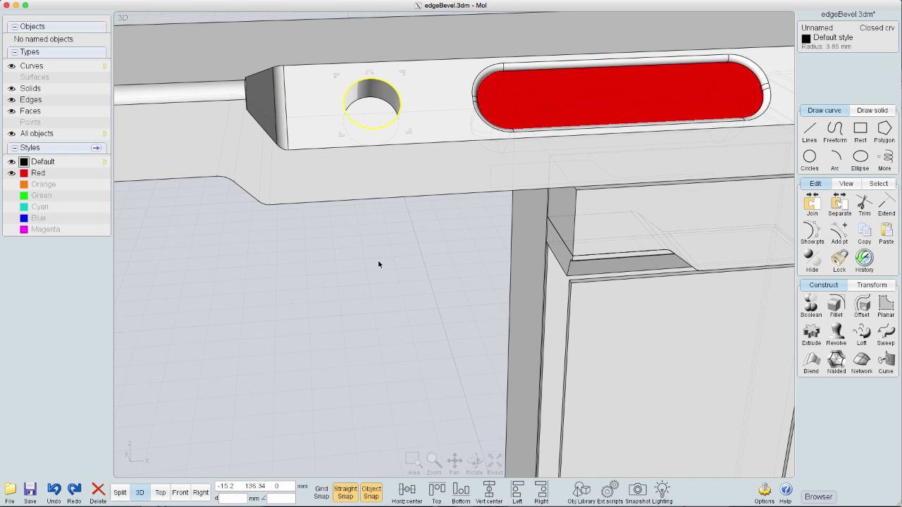
{"action": "left_click", "coordinate": [388, 125]}
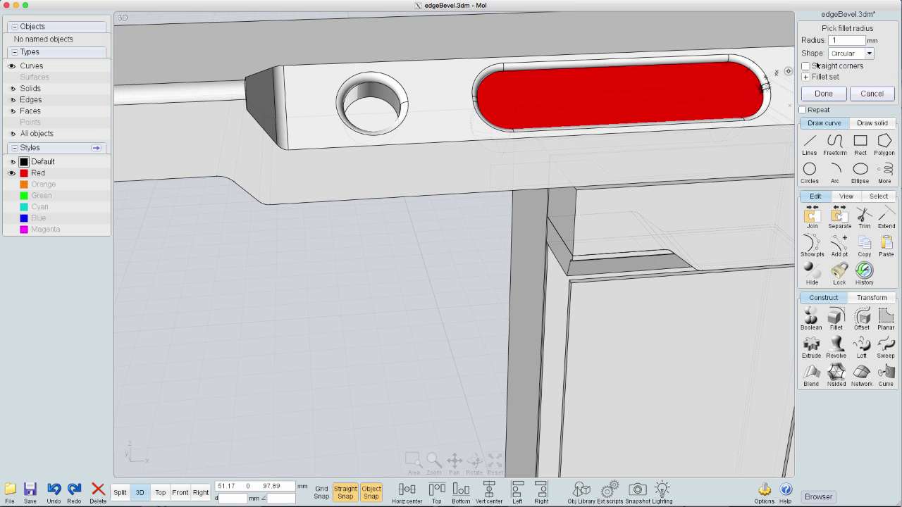
{"action": "left_click", "coordinate": [837, 43]}
{"action": "left_click", "coordinate": [872, 76]}
{"action": "left_click", "coordinate": [885, 143]}
{"action": "right_click_drag", "start_coordinate": [411, 268], "coordinate": [386, 279]}
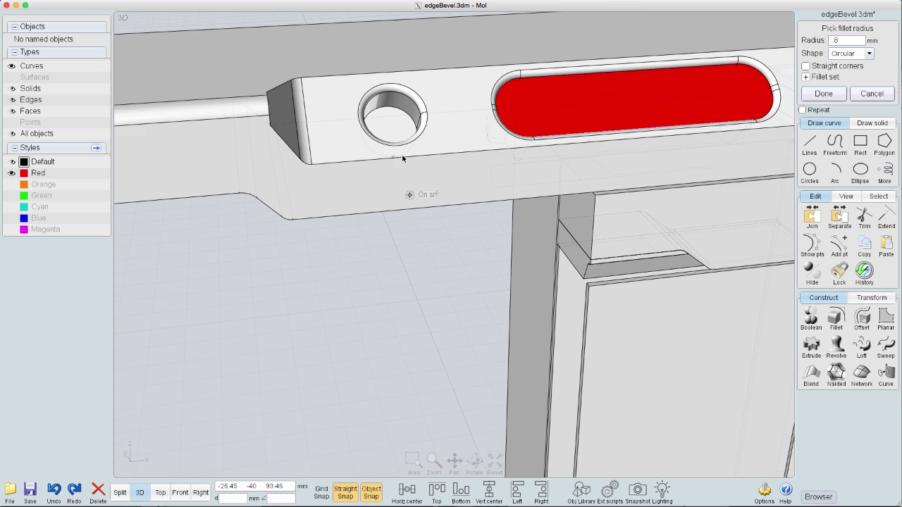
{"action": "left_click", "coordinate": [822, 93]}
- Offset the hole's bottom edge inward through a point to a circle about 3.49 mm in radius
{"action": "left_click", "coordinate": [395, 107]}
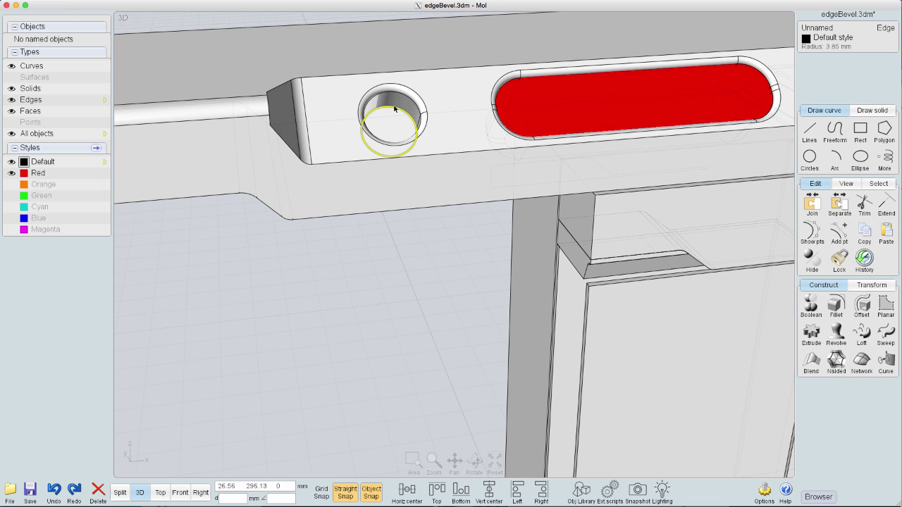
{"action": "scroll", "coordinate": [410, 118], "scroll_direction": "up", "scroll_amount": 5}
{"action": "left_click", "coordinate": [865, 305]}
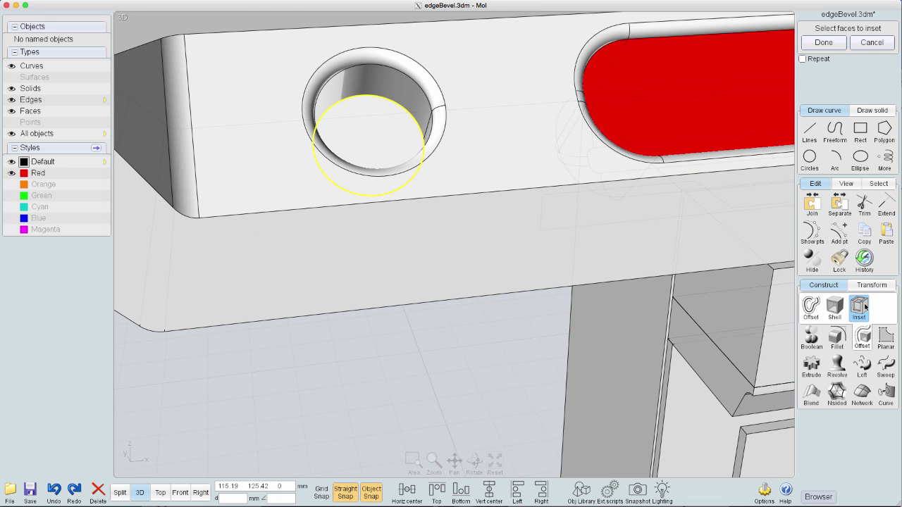
{"action": "left_click", "coordinate": [812, 307]}
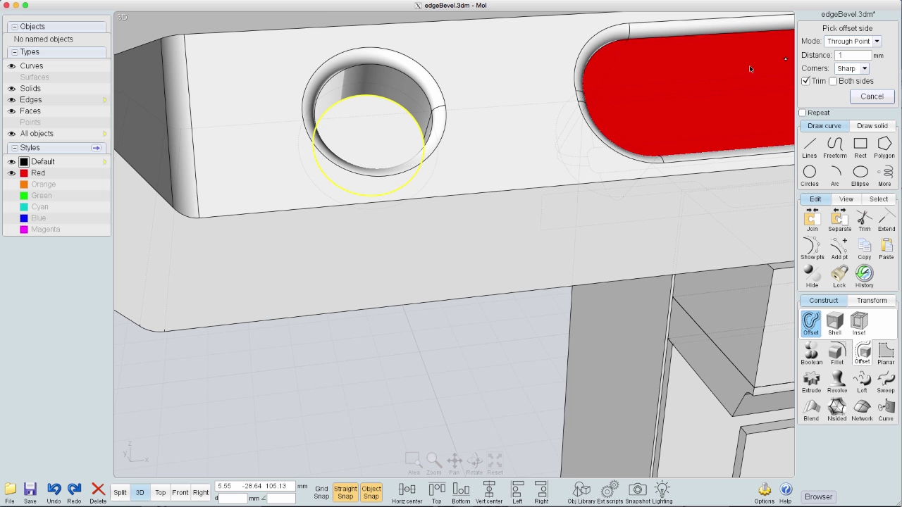
{"action": "scroll", "coordinate": [350, 107], "scroll_direction": "up", "scroll_amount": 10}
{"action": "left_click", "coordinate": [351, 86]}
{"action": "scroll", "coordinate": [357, 106], "scroll_direction": "down", "scroll_amount": 10}
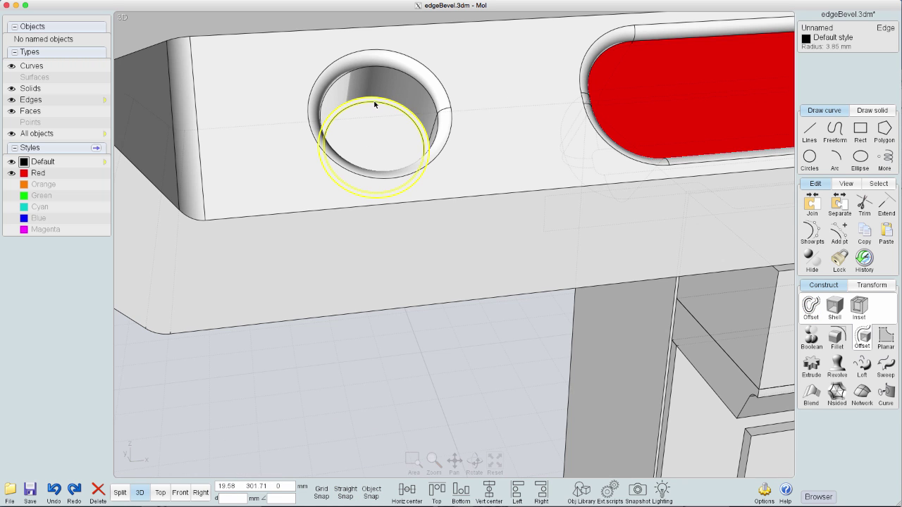
{"action": "key", "text": "Escape"}
- Extrude the offset circle about 6.4 mm outward through the hole as a capped cylindrical button
{"action": "left_click", "coordinate": [391, 105]}
{"action": "middle_click_drag", "start_coordinate": [484, 281], "coordinate": [477, 308]}
{"action": "right_click_drag", "start_coordinate": [477, 308], "coordinate": [491, 219]}
{"action": "key", "text": "e"}
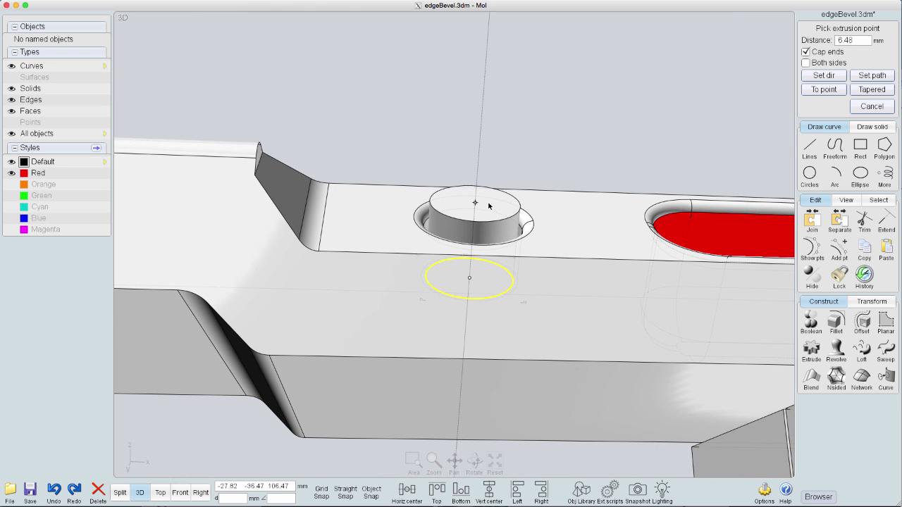
{"action": "left_click", "coordinate": [487, 207]}
{"action": "right_click_drag", "start_coordinate": [503, 107], "coordinate": [511, 157]}
{"action": "left_click", "coordinate": [871, 112]}
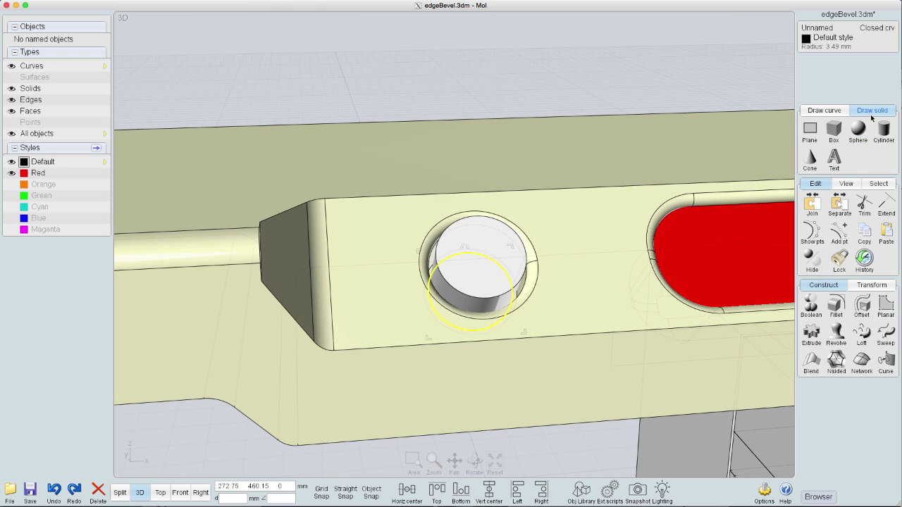
{"action": "left_click", "coordinate": [859, 130]}
{"action": "right_click_drag", "start_coordinate": [608, 119], "coordinate": [508, 289]}
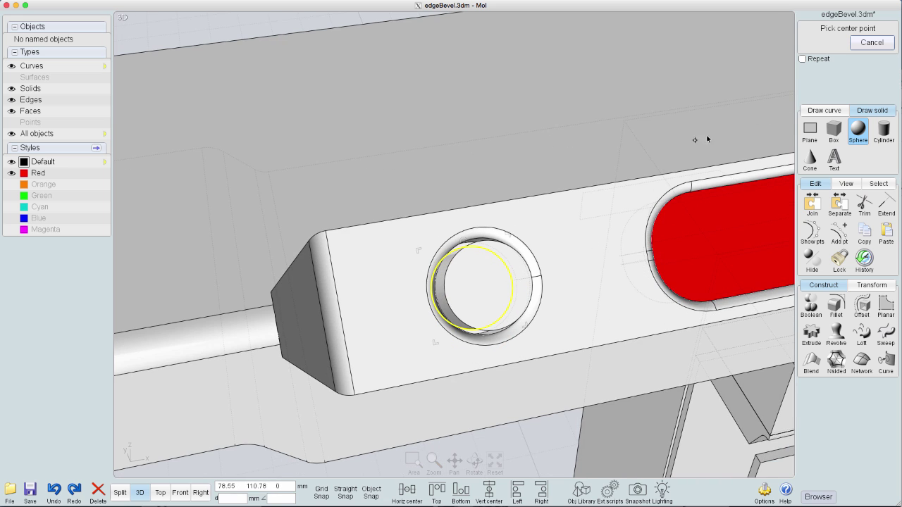
{"action": "left_click", "coordinate": [868, 44]}
{"action": "key", "text": "Escape"}
- Isolate the cylindrical button and create a sphere about 5.3 mm in radius centred on its outer face
{"action": "left_click", "coordinate": [482, 304]}
{"action": "key", "text": "i"}
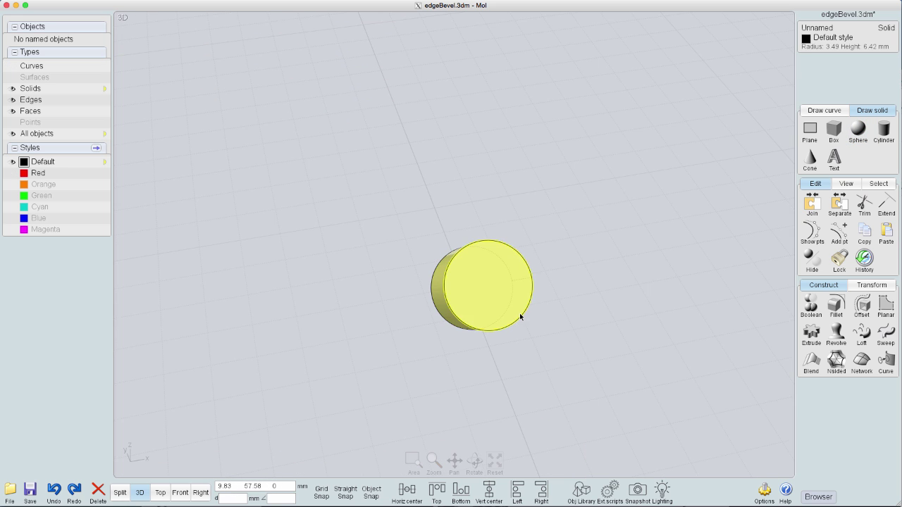
{"action": "right_click_drag", "start_coordinate": [520, 317], "coordinate": [655, 254]}
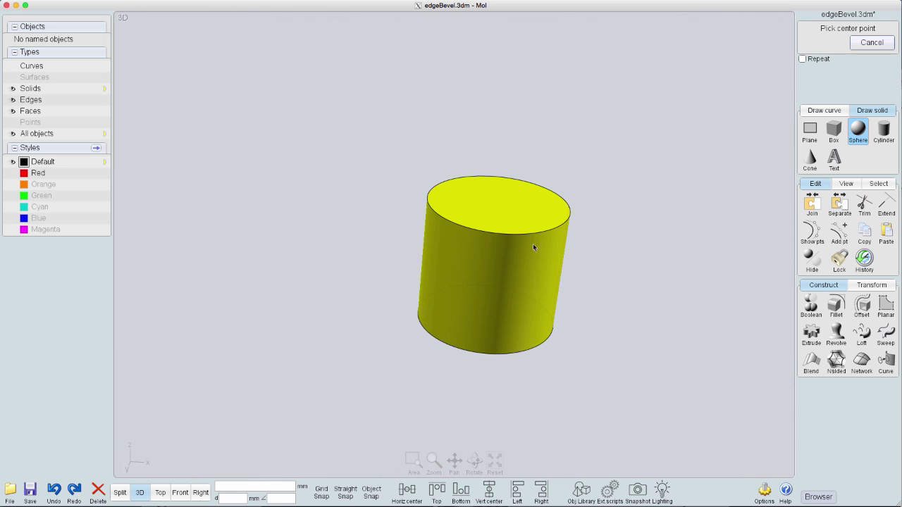
{"action": "left_click", "coordinate": [498, 203]}
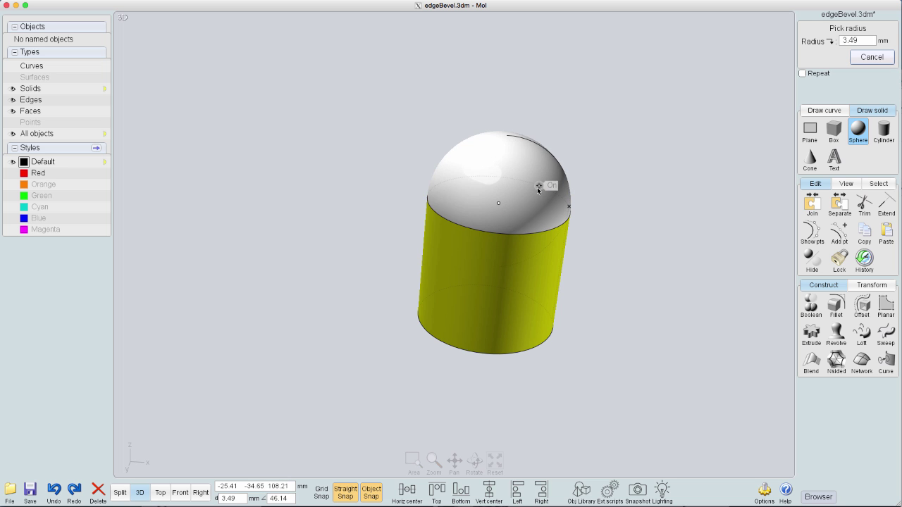
{"action": "left_click", "coordinate": [594, 196]}
{"action": "scroll", "coordinate": [555, 279], "scroll_direction": "down", "scroll_amount": 3}
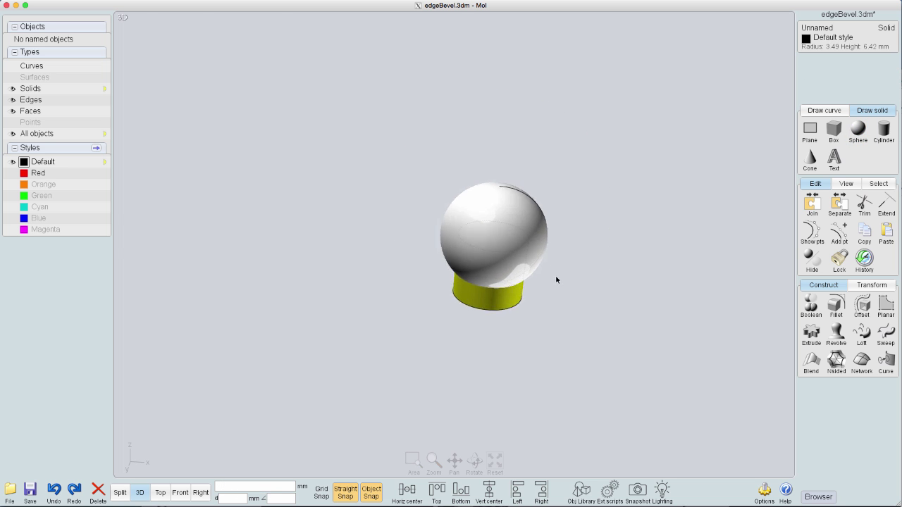
- Move the sphere outward along the cylinder's axis so only a shallow cap overlaps the button's outer face
{"action": "key", "text": "space"}
{"action": "left_click", "coordinate": [634, 276]}
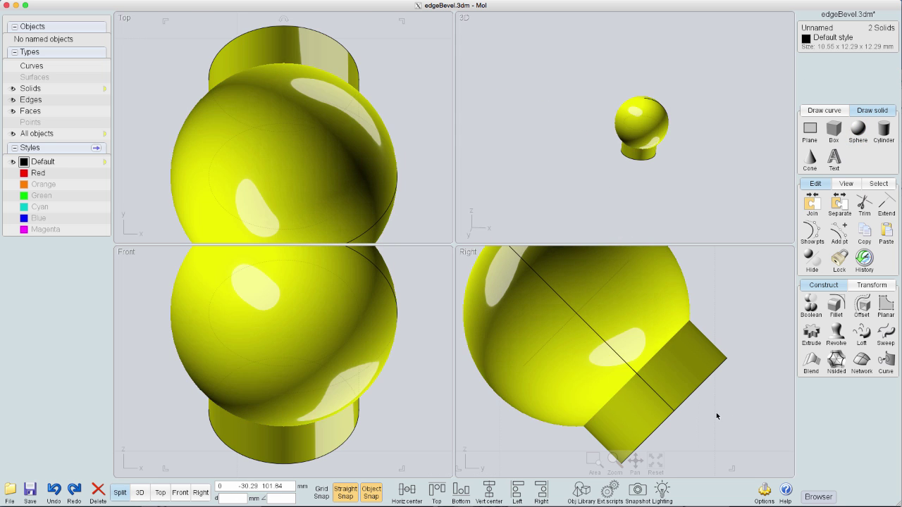
{"action": "left_click", "coordinate": [744, 401]}
{"action": "left_click", "coordinate": [612, 357]}
{"action": "key", "text": "m"}
{"action": "left_click", "coordinate": [674, 411]}
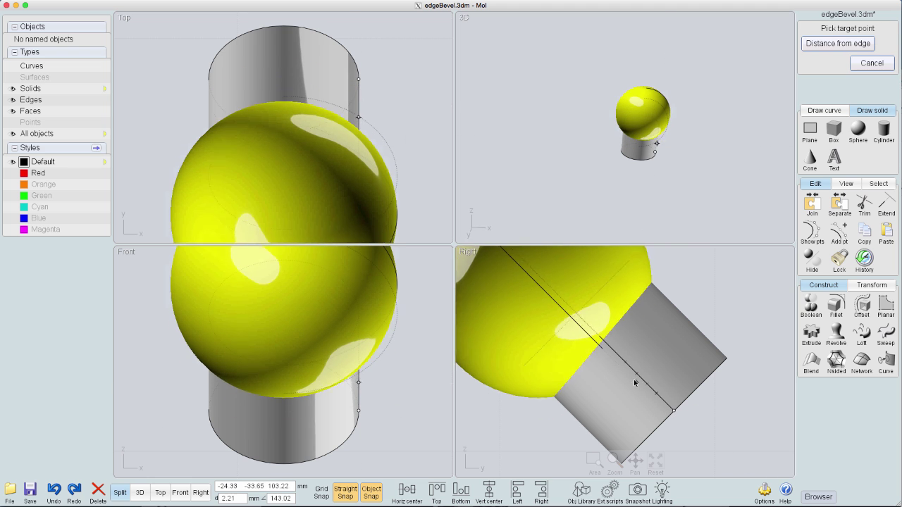
{"action": "left_click", "coordinate": [601, 340]}
{"action": "left_click", "coordinate": [655, 154]}
- Subtract the sphere from the cylindrical button with a Boolean difference to cut a concave dish in its outer face
{"action": "scroll", "coordinate": [654, 154], "scroll_direction": "up", "scroll_amount": 3}
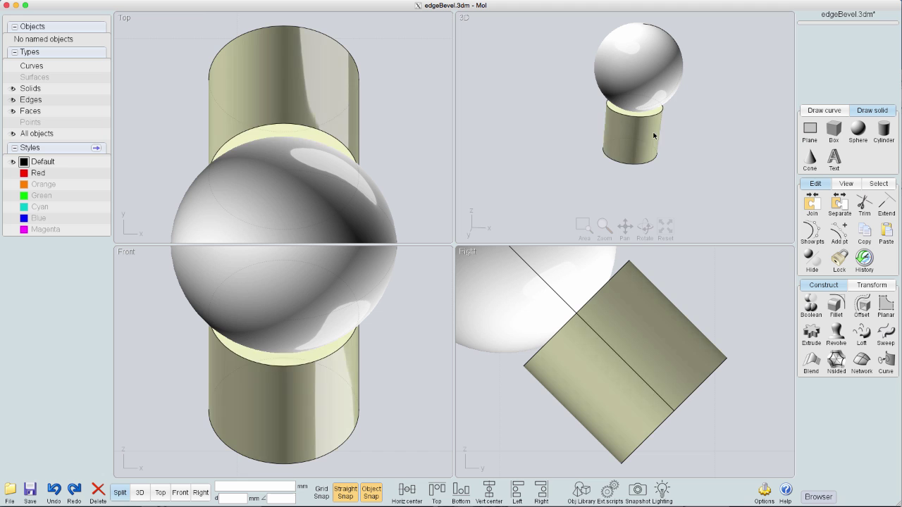
{"action": "left_click", "coordinate": [653, 135]}
{"action": "left_click", "coordinate": [811, 307]}
{"action": "left_click", "coordinate": [811, 307]}
{"action": "left_click", "coordinate": [642, 92]}
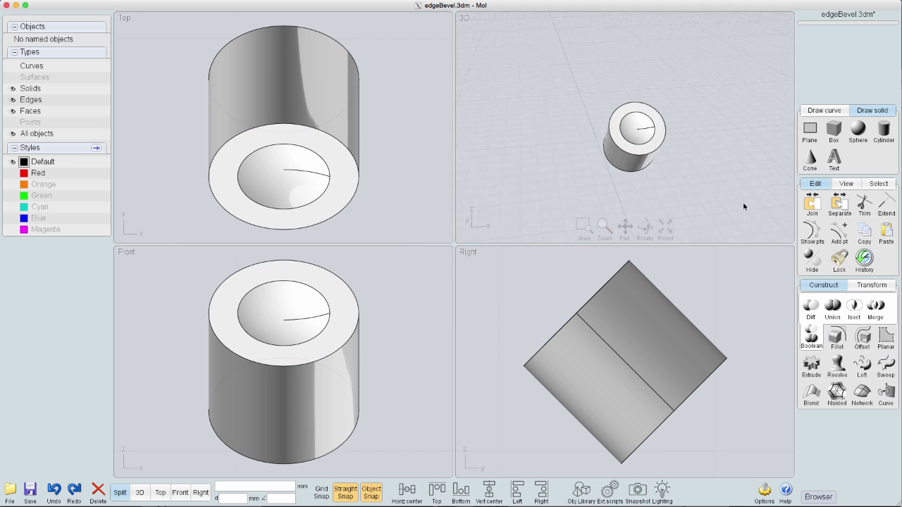
- Fillet the outer rim of the button's dished face with a 0.5 mm radius and circular shape
{"action": "left_click", "coordinate": [652, 153]}
{"action": "right_click_drag", "start_coordinate": [694, 183], "coordinate": [706, 132]}
{"action": "left_click", "coordinate": [836, 338]}
{"action": "left_click", "coordinate": [850, 41]}
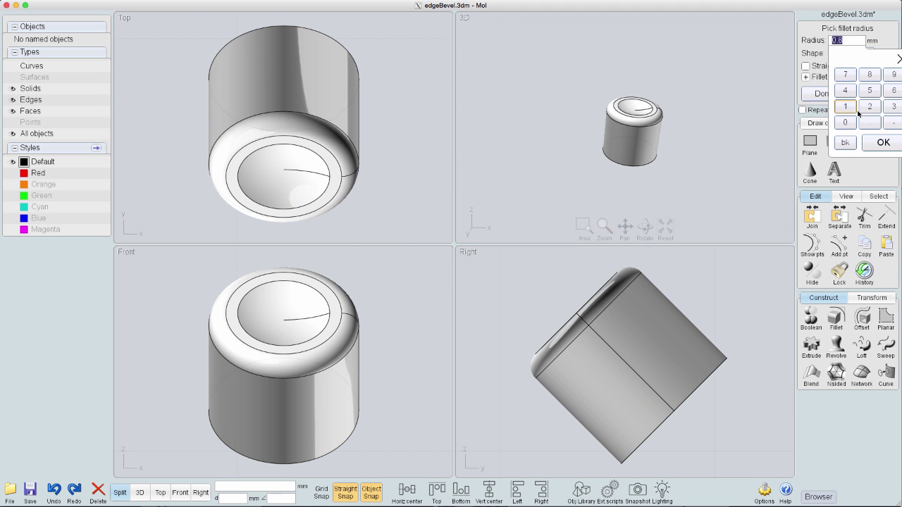
{"action": "left_click", "coordinate": [883, 142]}
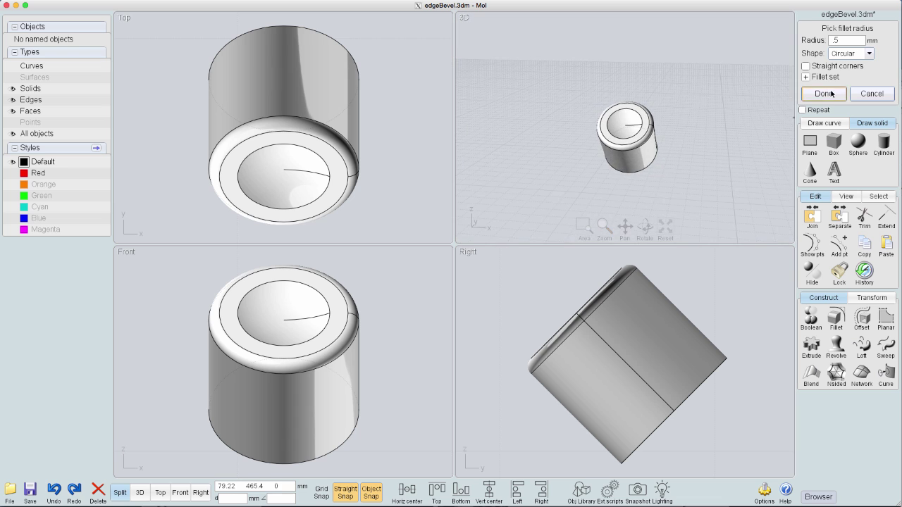
{"action": "left_click", "coordinate": [821, 93]}
- Assign the Orange style to the button and show all the hidden objects again
{"action": "left_click", "coordinate": [23, 184]}
{"action": "left_click", "coordinate": [516, 166]}
{"action": "scroll", "coordinate": [516, 166], "scroll_direction": "down", "scroll_amount": 1}
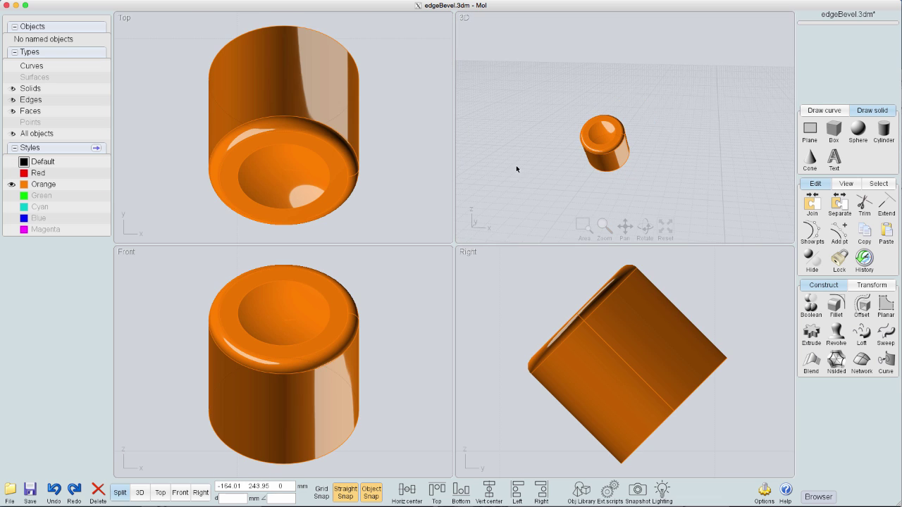
{"action": "key", "text": "ctrl+h"}
{"action": "scroll", "coordinate": [563, 181], "scroll_direction": "down", "scroll_amount": 5}
{"action": "right_click_drag", "start_coordinate": [564, 182], "coordinate": [580, 133]}
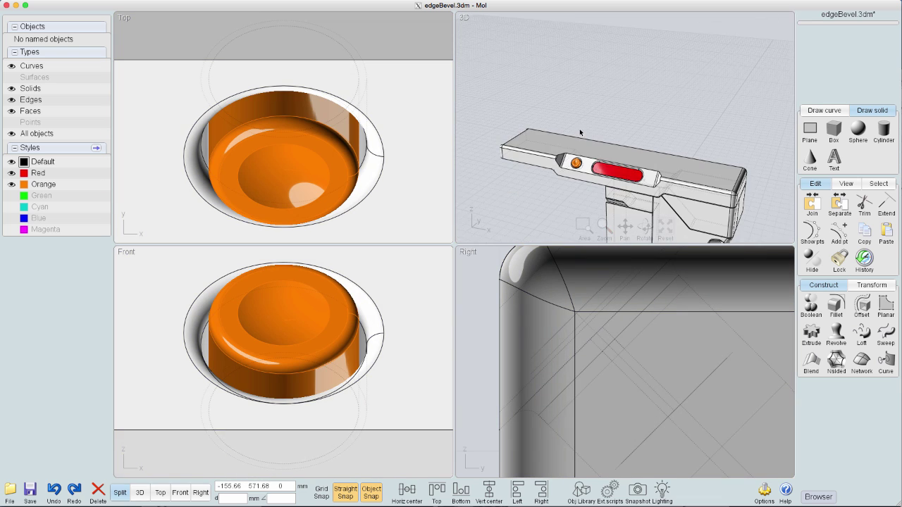
- Hide all curves so only the solid bodies of the model are displayed
{"action": "key", "text": "space"}
{"action": "middle_click_drag", "start_coordinate": [614, 398], "coordinate": [642, 194]}
{"action": "right_click_drag", "start_coordinate": [642, 204], "coordinate": [665, 307]}
{"action": "left_click_drag", "start_coordinate": [668, 303], "coordinate": [4, 68]}
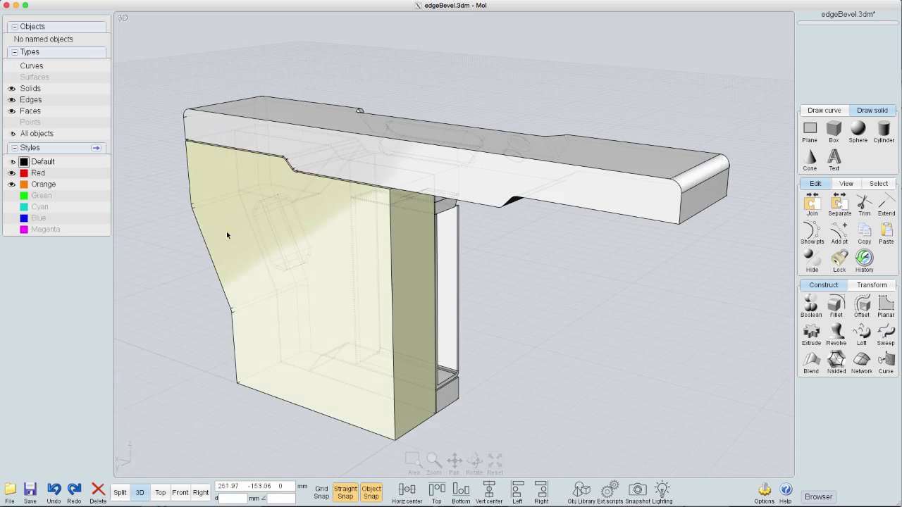
- Mirror the whole half model across the vertical plane of its flat inner side, keeping the originals
{"action": "right_click_drag", "start_coordinate": [227, 235], "coordinate": [308, 316]}
{"action": "key", "text": "space"}
{"action": "key", "text": "f"}
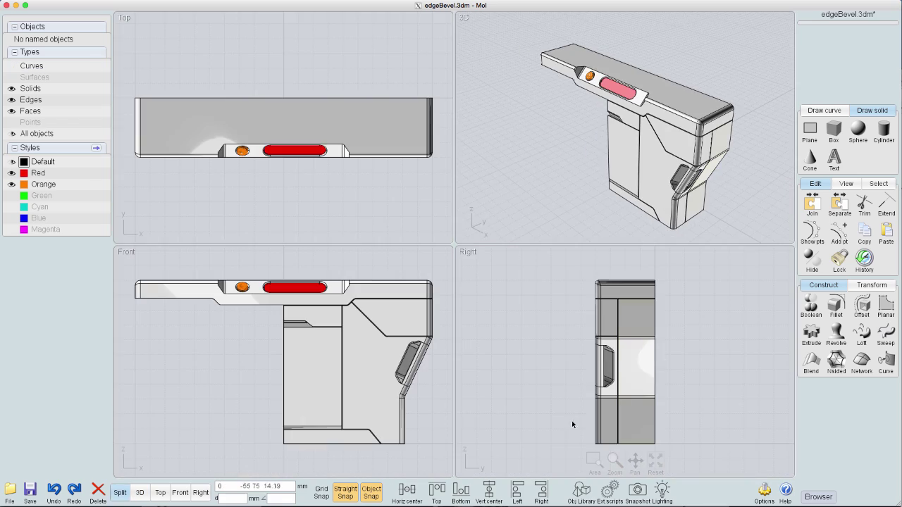
{"action": "left_click_drag", "start_coordinate": [555, 269], "coordinate": [673, 453]}
{"action": "key", "text": "m"}
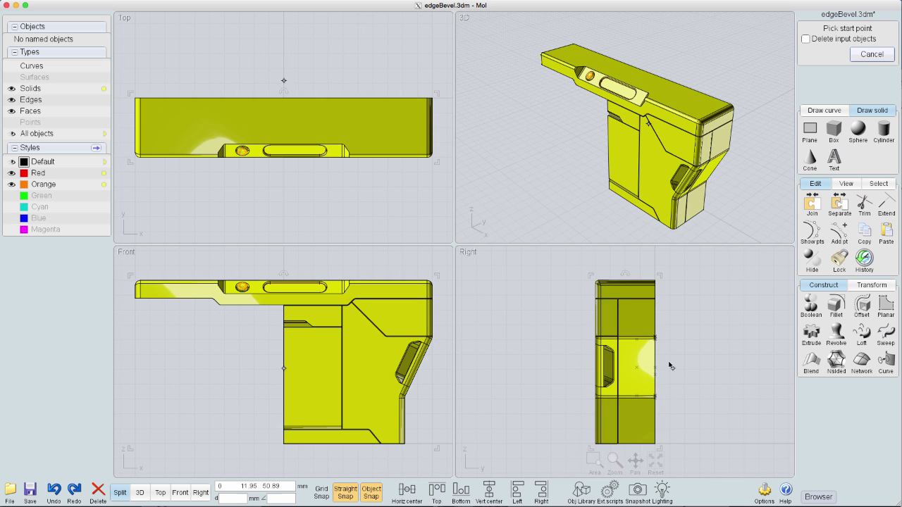
{"action": "left_click", "coordinate": [655, 317]}
{"action": "left_click", "coordinate": [656, 424]}
{"action": "left_click", "coordinate": [745, 345]}
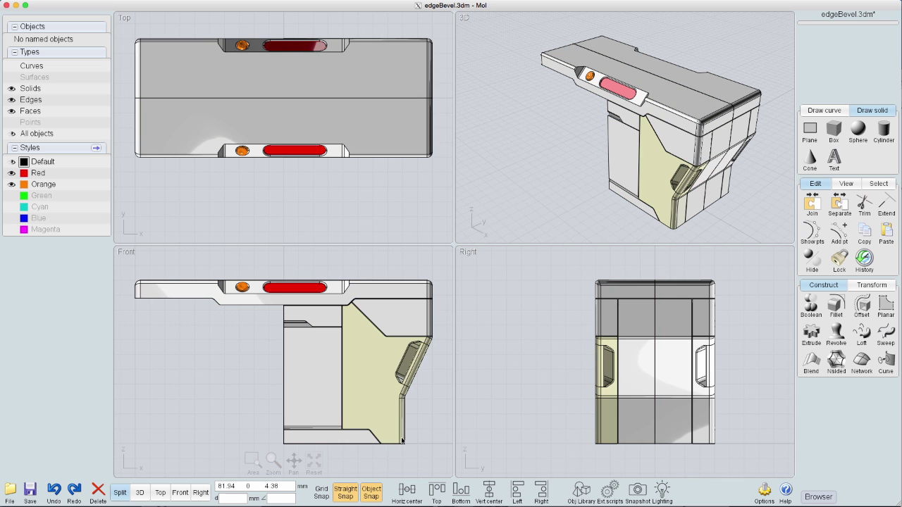
- Mirror all the lower block's bodies across the vertical plane of their flat end at the origin
{"action": "left_click_drag", "start_coordinate": [445, 317], "coordinate": [253, 458]}
{"action": "key", "text": "m"}
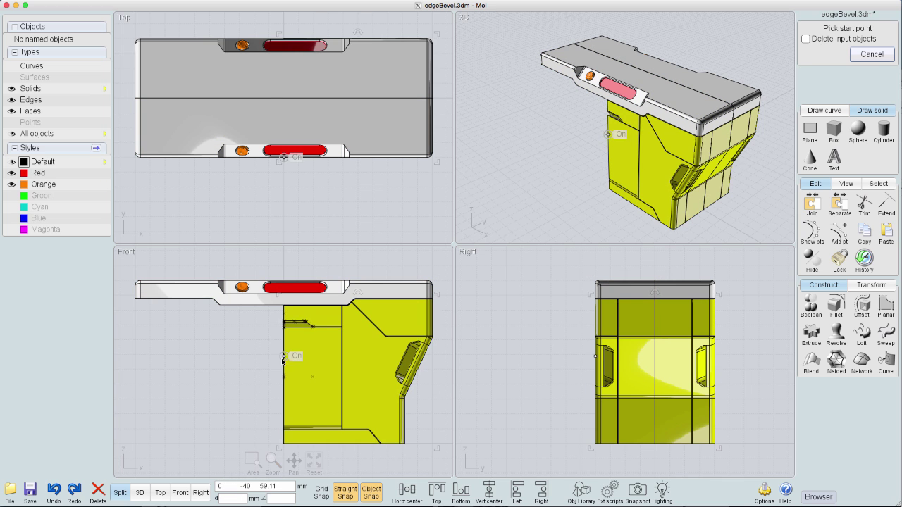